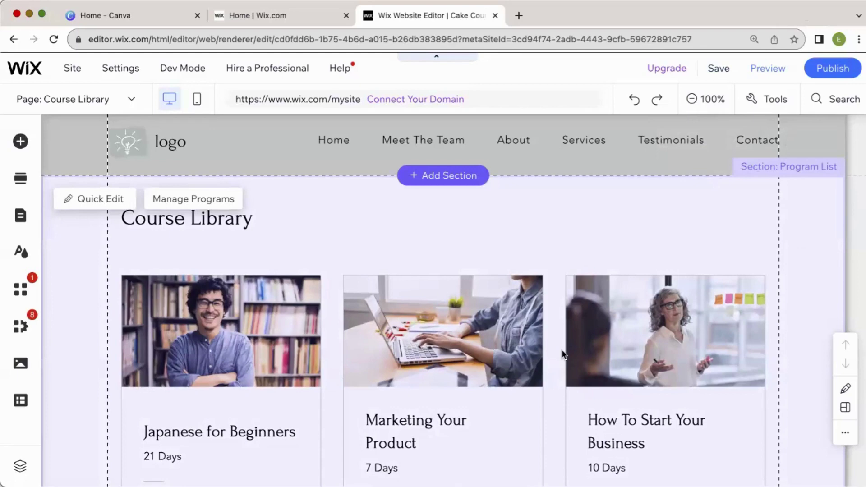
{"action": "scroll", "coordinate": [562, 354], "scroll_direction": "down", "scroll_amount": 3}
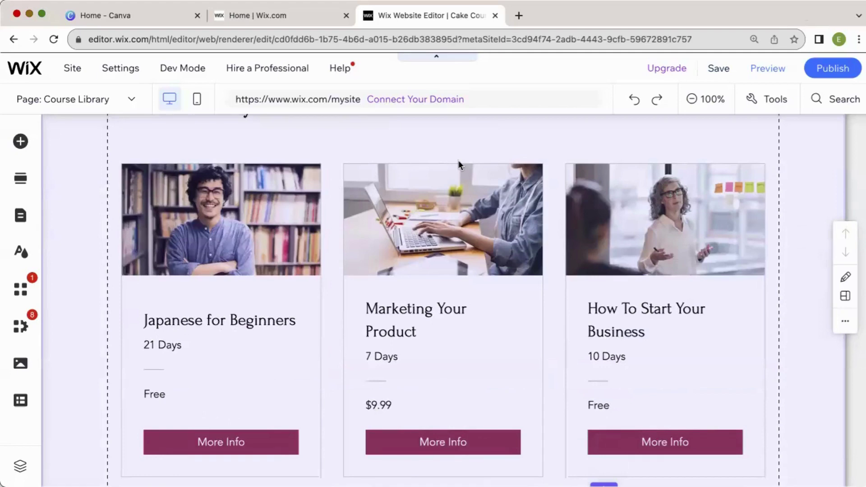
{"action": "scroll", "coordinate": [370, 273], "scroll_direction": "up", "scroll_amount": 2}
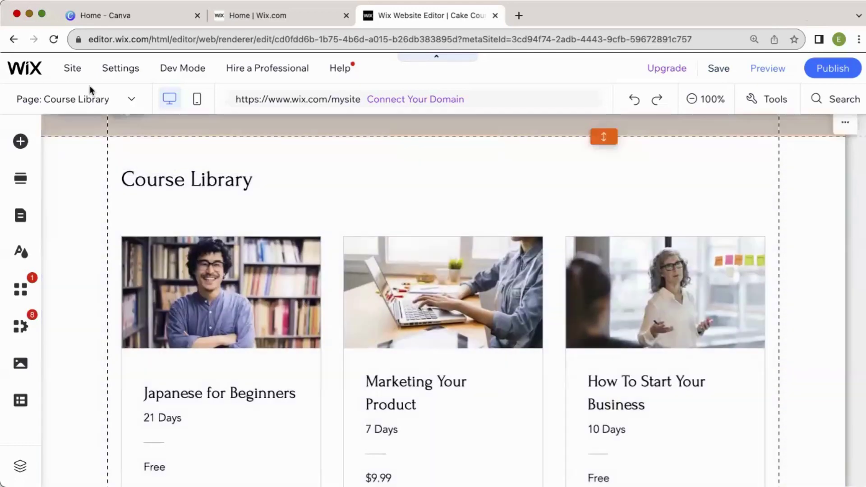
Check the Page list, stay on Course Library, and select its program list section
{"action": "left_click", "coordinate": [130, 103]}
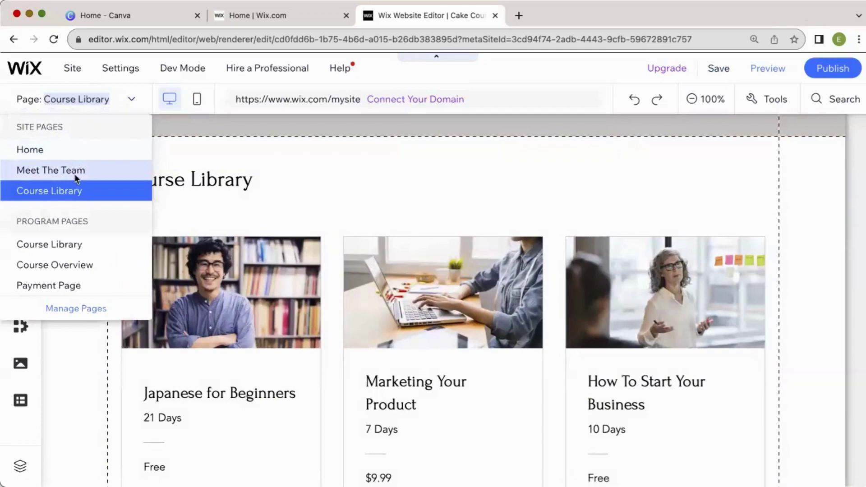
{"action": "left_click", "coordinate": [80, 243]}
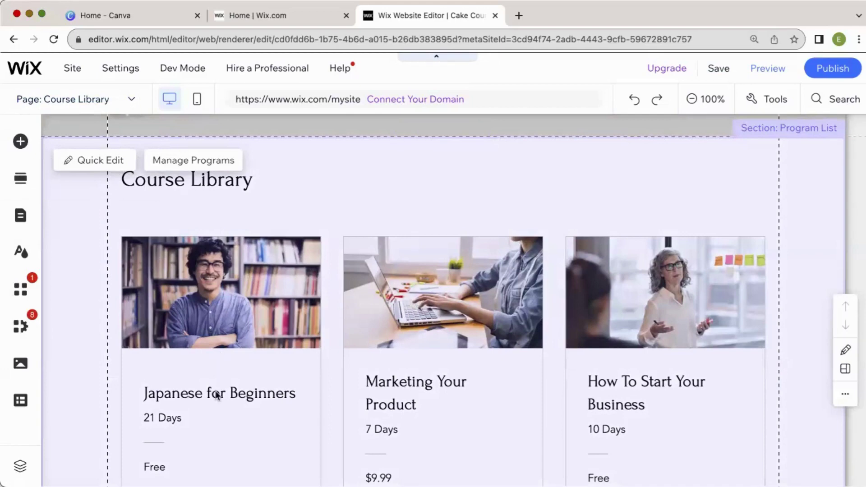
{"action": "mouse_move", "coordinate": [390, 271]}
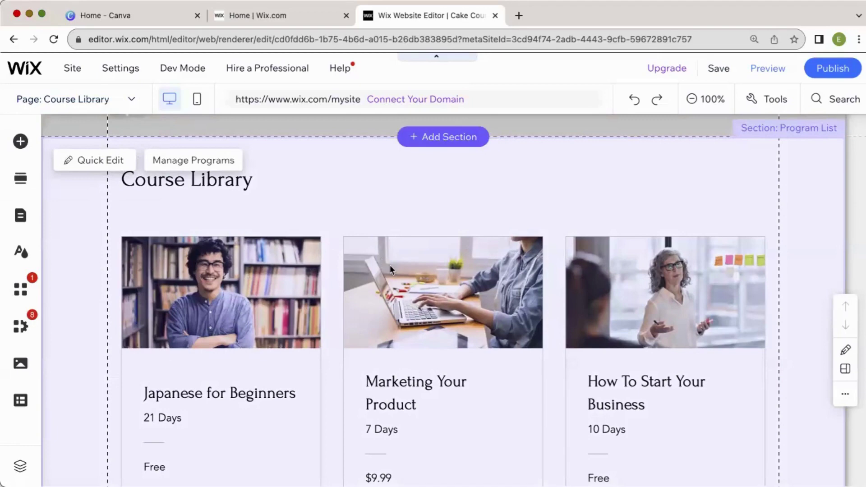
{"action": "scroll", "coordinate": [390, 271], "scroll_direction": "down", "scroll_amount": 1}
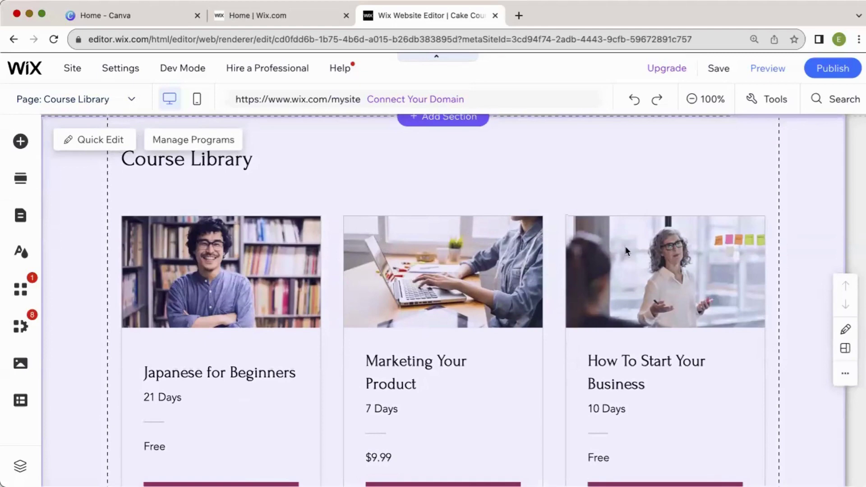
{"action": "left_click", "coordinate": [573, 304]}
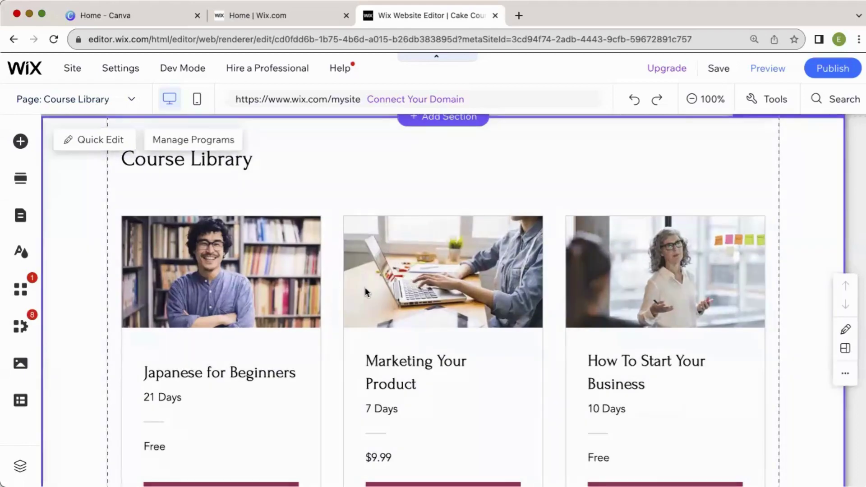
Open the Program List layout settings and try round and square course images
{"action": "left_click", "coordinate": [404, 271]}
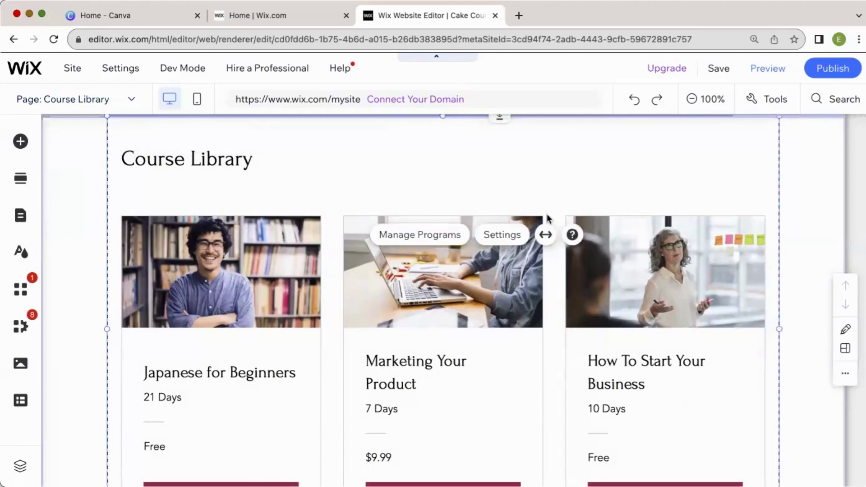
{"action": "left_click", "coordinate": [503, 235]}
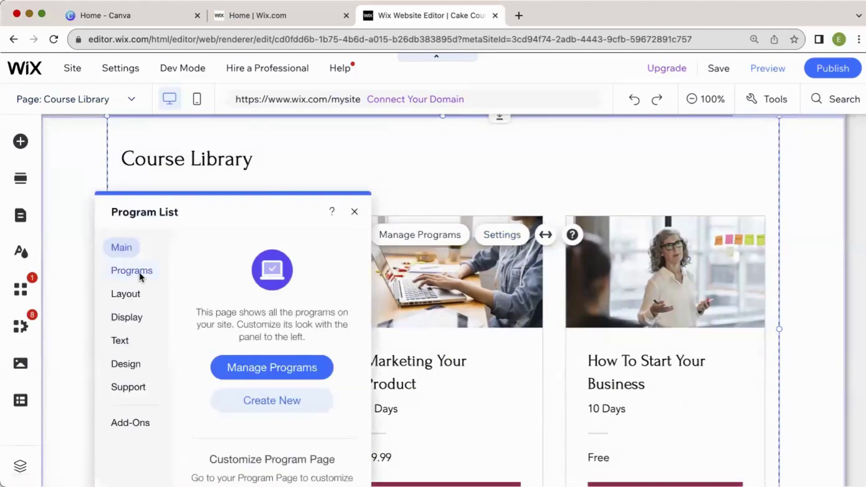
{"action": "left_click", "coordinate": [125, 292]}
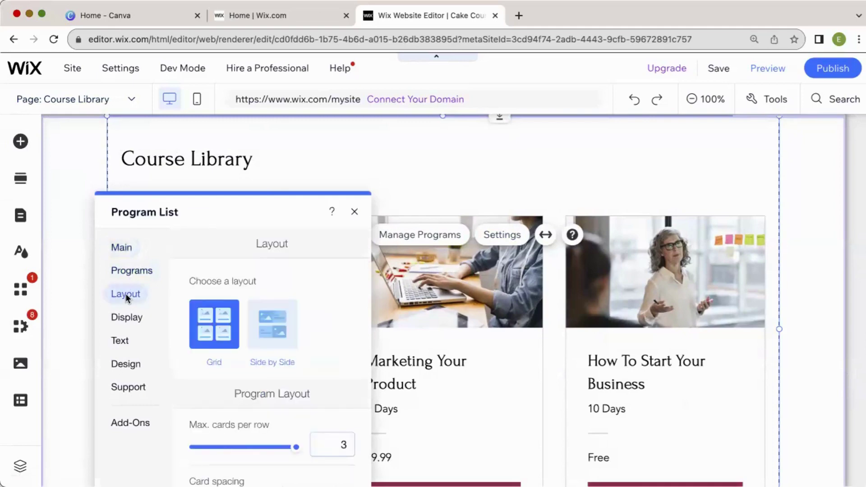
{"action": "scroll", "coordinate": [329, 369], "scroll_direction": "down", "scroll_amount": 2}
{"action": "scroll", "coordinate": [329, 369], "scroll_direction": "down", "scroll_amount": 2}
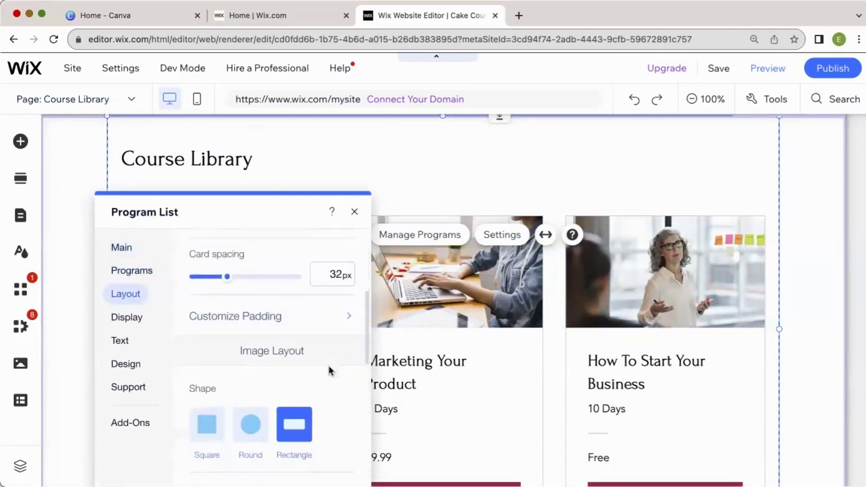
{"action": "scroll", "coordinate": [329, 369], "scroll_direction": "down", "scroll_amount": 1}
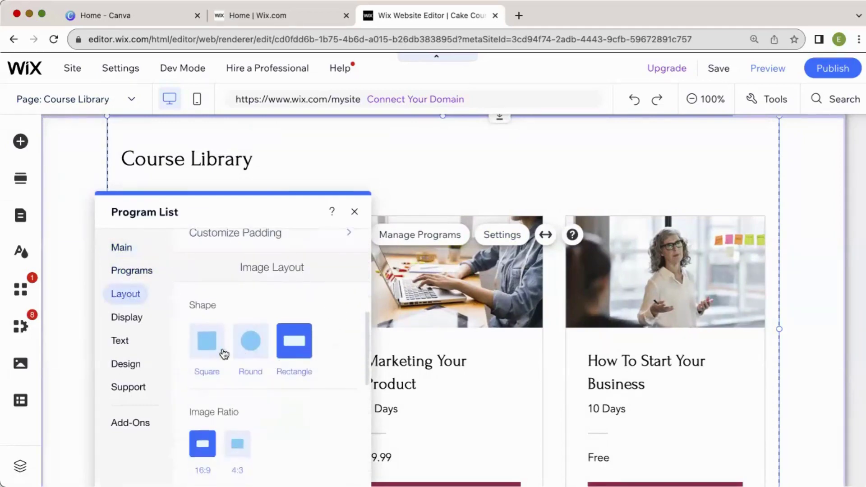
{"action": "left_click", "coordinate": [245, 349]}
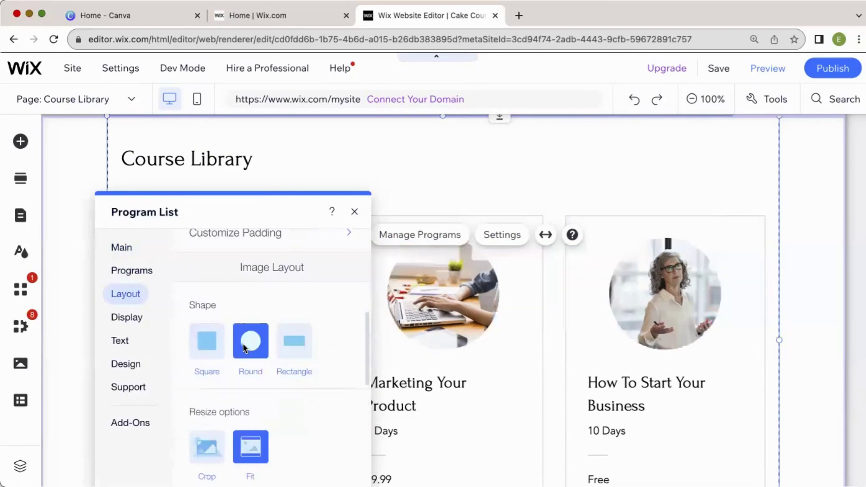
{"action": "left_click", "coordinate": [208, 349]}
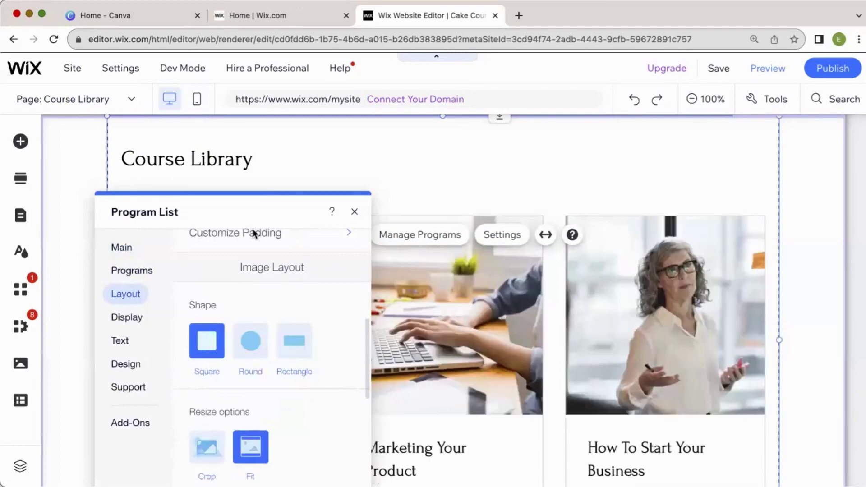
{"action": "scroll", "coordinate": [265, 359], "scroll_direction": "down", "scroll_amount": 3}
Try Crop, Fit and 4:3, finishing on rectangular 16:9 images with Fit
{"action": "left_click", "coordinate": [218, 323]}
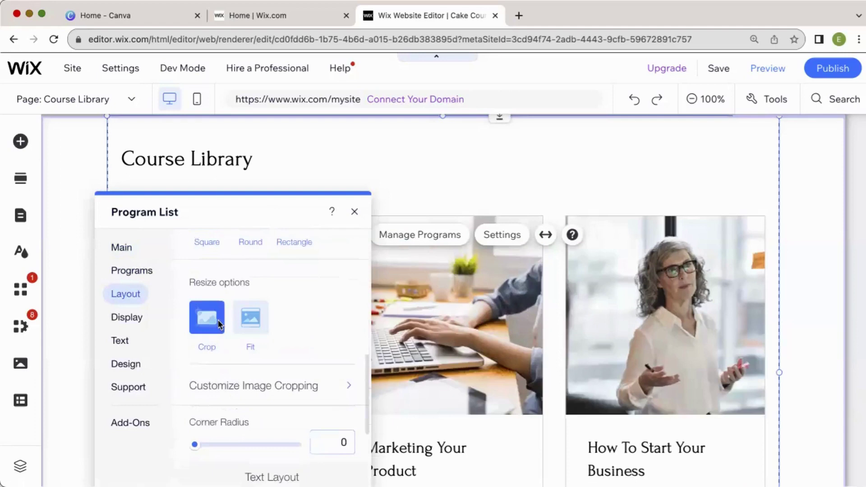
{"action": "left_click", "coordinate": [252, 327]}
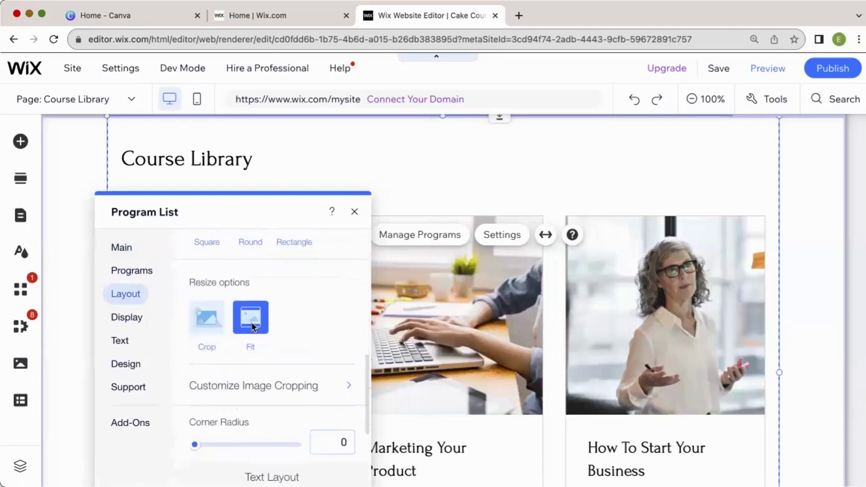
{"action": "scroll", "coordinate": [280, 397], "scroll_direction": "up", "scroll_amount": 2}
{"action": "scroll", "coordinate": [280, 395], "scroll_direction": "up", "scroll_amount": 2}
{"action": "left_click", "coordinate": [291, 365]}
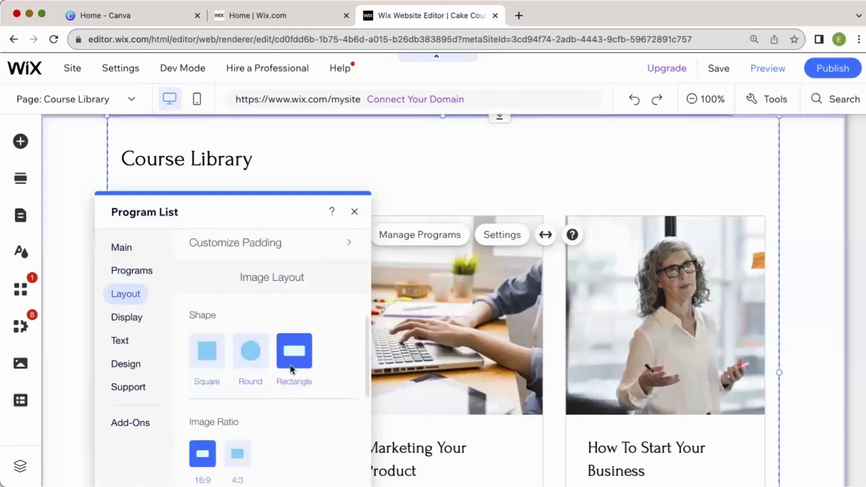
{"action": "scroll", "coordinate": [232, 434], "scroll_direction": "down", "scroll_amount": 3}
{"action": "scroll", "coordinate": [233, 420], "scroll_direction": "down", "scroll_amount": 1}
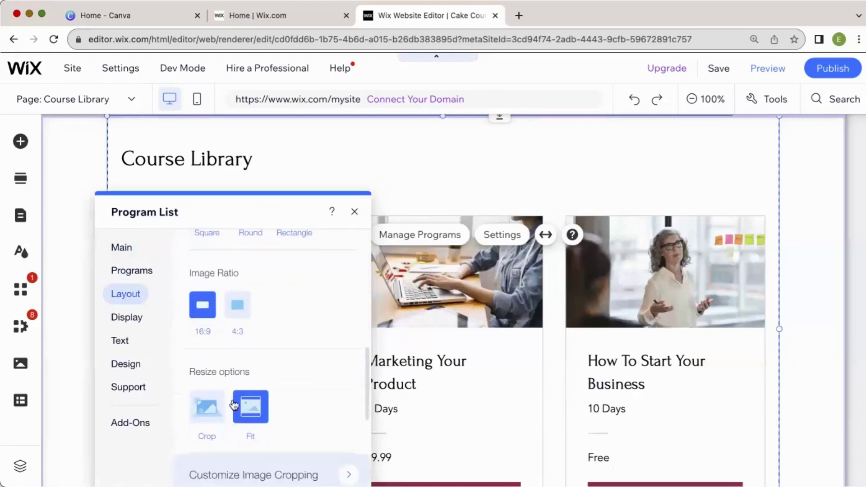
{"action": "scroll", "coordinate": [233, 404], "scroll_direction": "down", "scroll_amount": 1}
{"action": "left_click", "coordinate": [232, 290]}
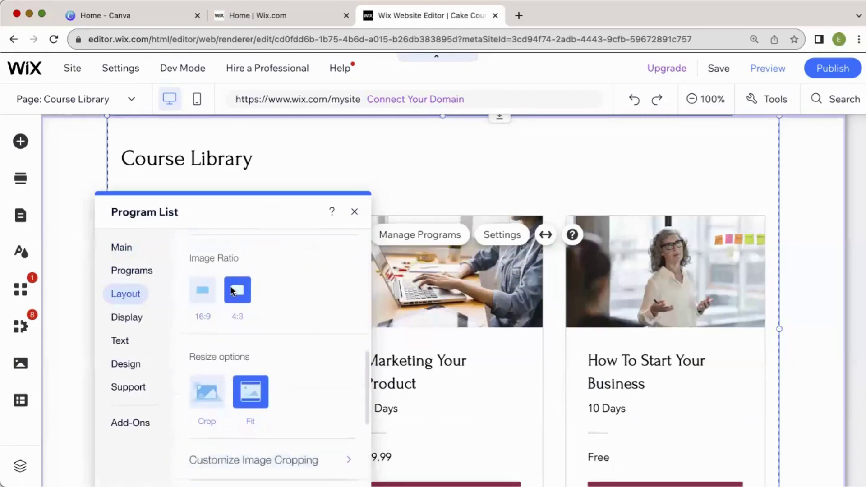
{"action": "left_click", "coordinate": [203, 291]}
{"action": "left_click", "coordinate": [211, 397]}
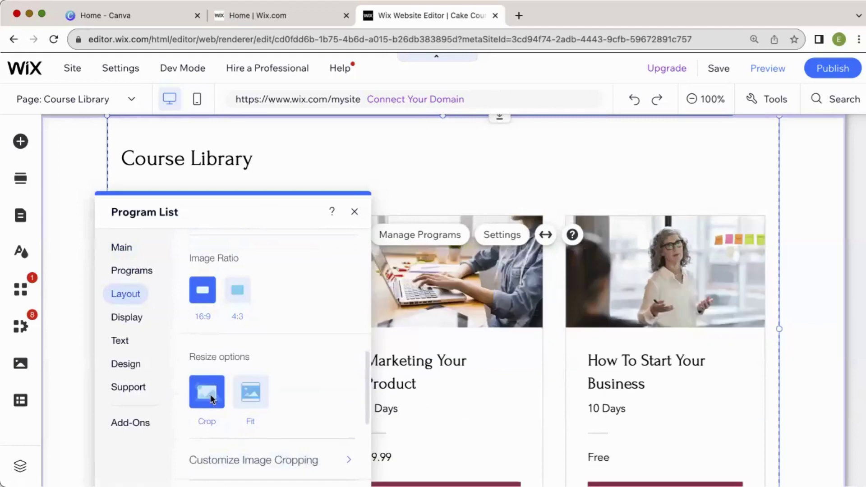
{"action": "left_click", "coordinate": [242, 397]}
{"action": "scroll", "coordinate": [251, 394], "scroll_direction": "down", "scroll_amount": 2}
{"action": "scroll", "coordinate": [253, 395], "scroll_direction": "down", "scroll_amount": 2}
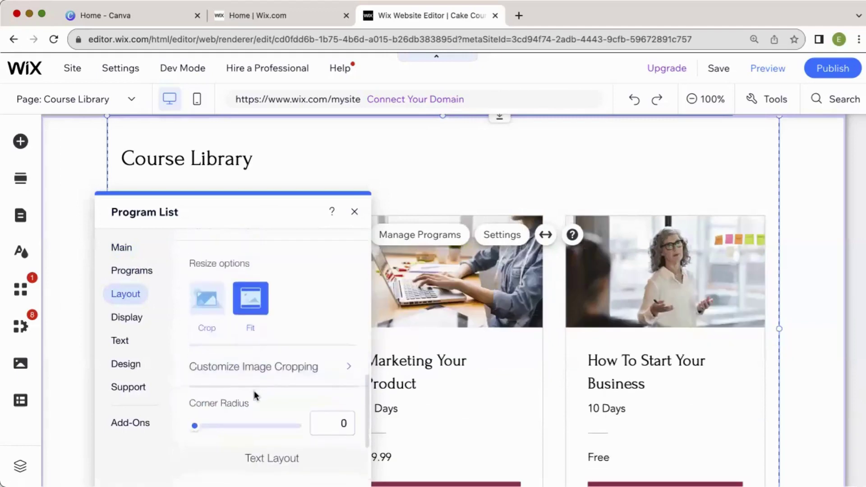
{"action": "left_click", "coordinate": [324, 361]}
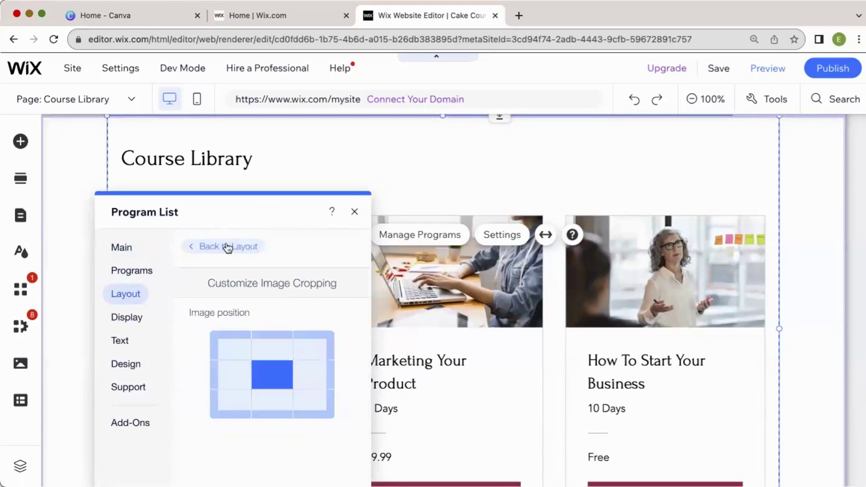
{"action": "left_click", "coordinate": [227, 247]}
{"action": "scroll", "coordinate": [300, 446], "scroll_direction": "down", "scroll_amount": 2}
{"action": "scroll", "coordinate": [301, 446], "scroll_direction": "up", "scroll_amount": 2}
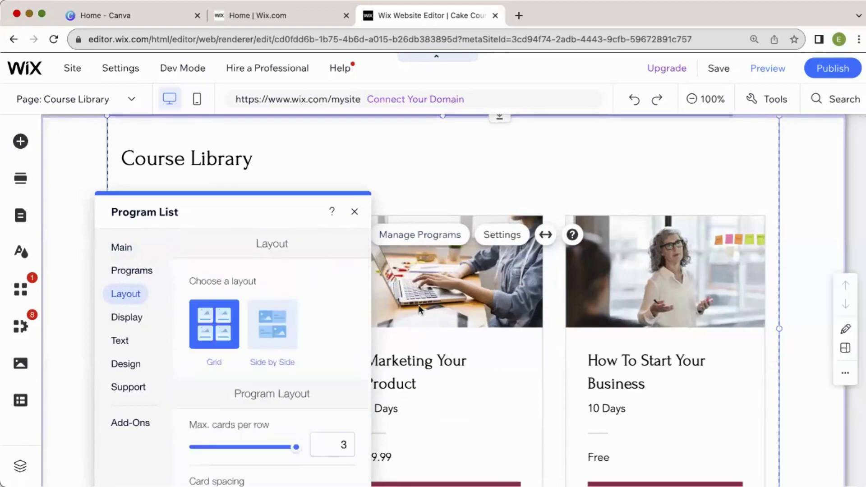
Set the course image position to the centre cell, then choose the Grid layout
{"action": "left_click", "coordinate": [266, 317]}
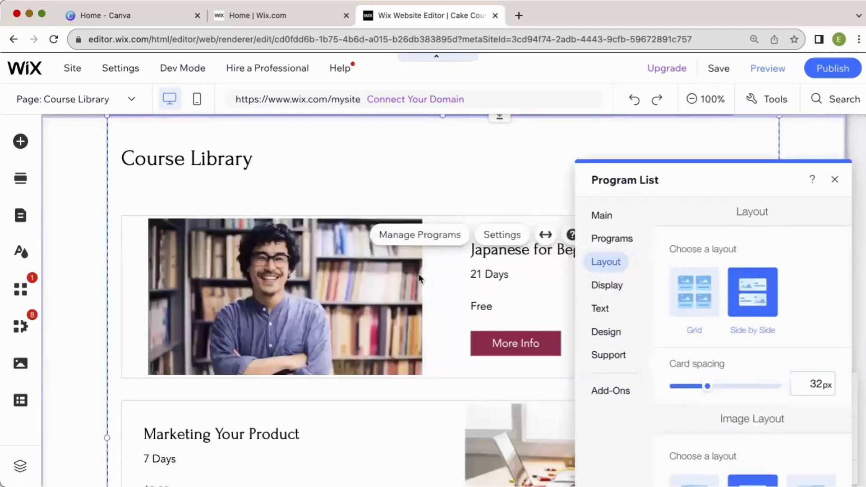
{"action": "scroll", "coordinate": [713, 352], "scroll_direction": "down", "scroll_amount": 3}
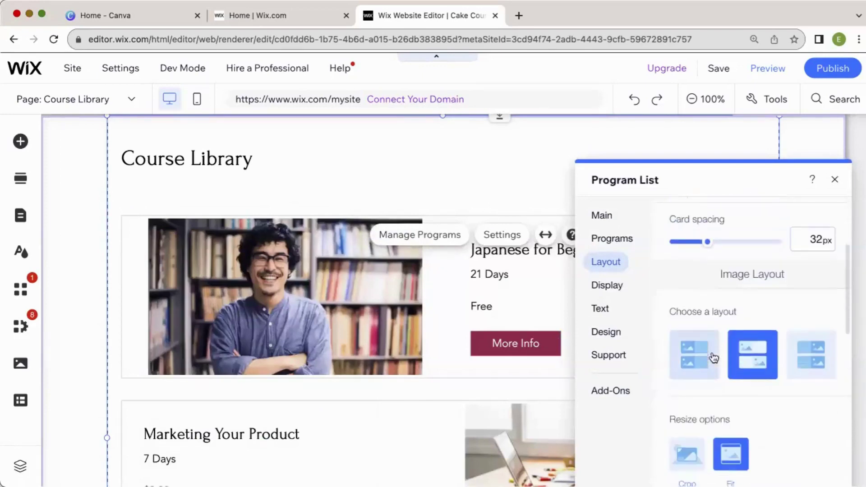
{"action": "scroll", "coordinate": [800, 374], "scroll_direction": "down", "scroll_amount": 2}
{"action": "left_click", "coordinate": [679, 357]}
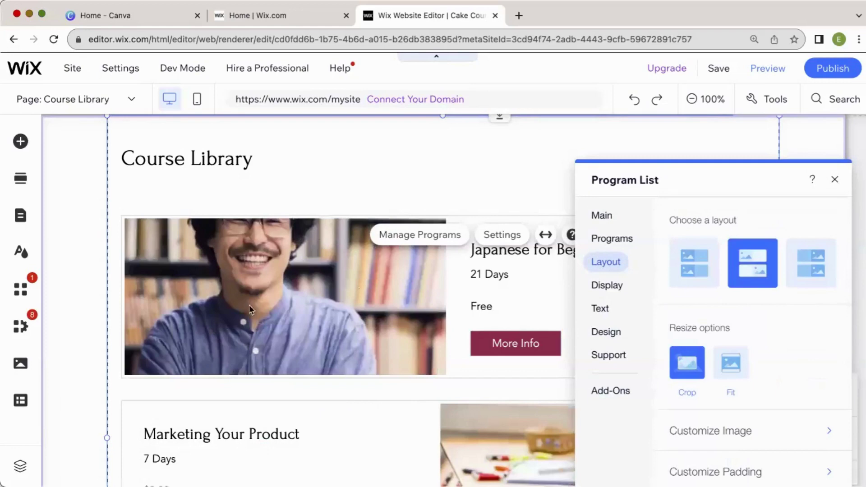
{"action": "scroll", "coordinate": [720, 437], "scroll_direction": "down", "scroll_amount": 1}
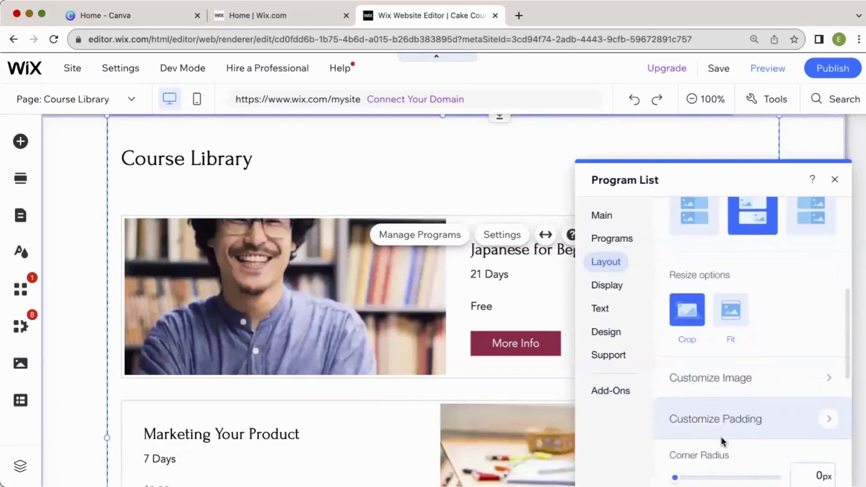
{"action": "left_click", "coordinate": [751, 381]}
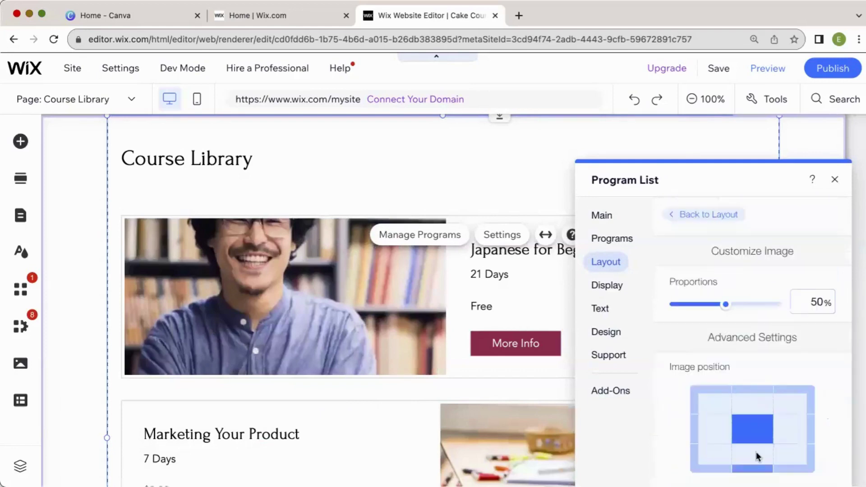
{"action": "left_click", "coordinate": [756, 451]}
{"action": "left_click", "coordinate": [758, 397]}
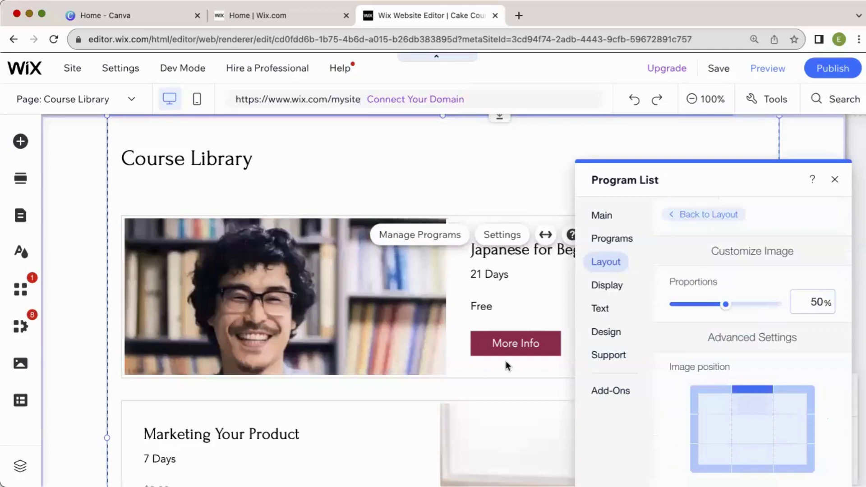
{"action": "scroll", "coordinate": [506, 361], "scroll_direction": "down", "scroll_amount": 1}
{"action": "scroll", "coordinate": [506, 366], "scroll_direction": "down", "scroll_amount": 3}
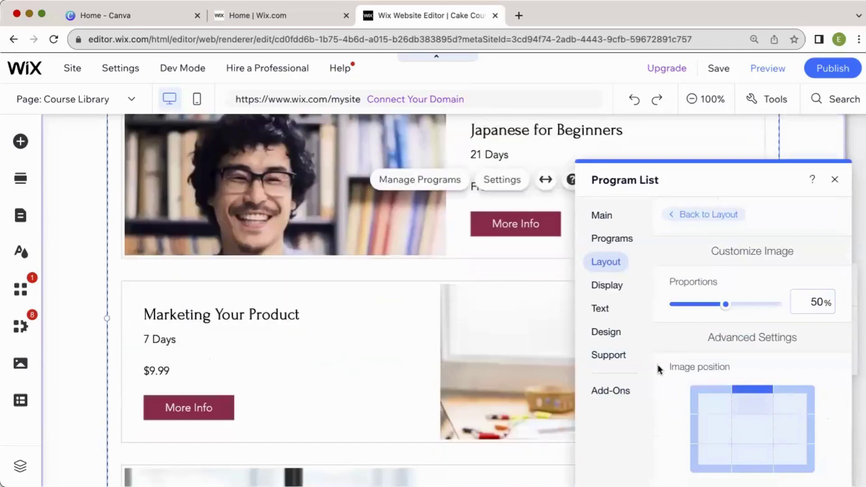
{"action": "left_click", "coordinate": [751, 427]}
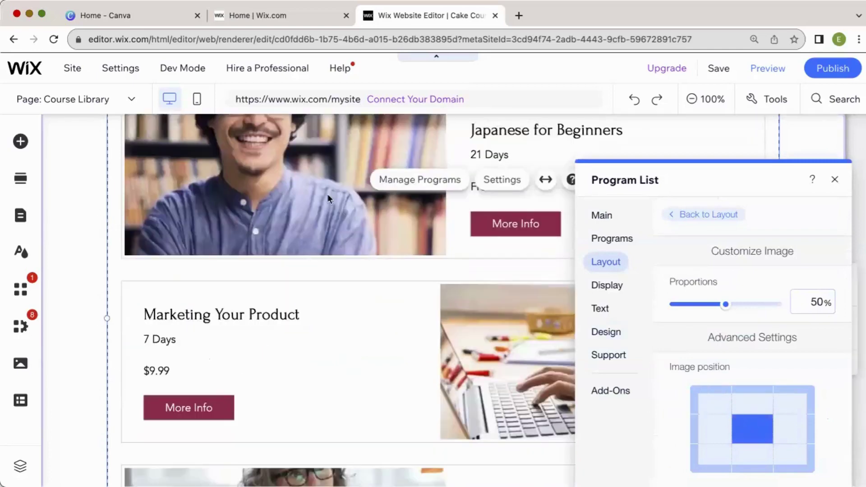
{"action": "scroll", "coordinate": [328, 198], "scroll_direction": "up", "scroll_amount": 2}
{"action": "left_click", "coordinate": [706, 213]}
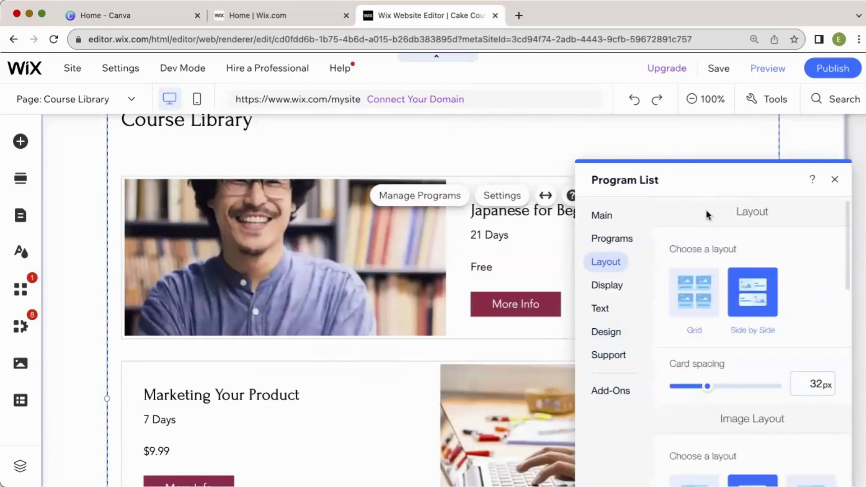
{"action": "left_click", "coordinate": [694, 290]}
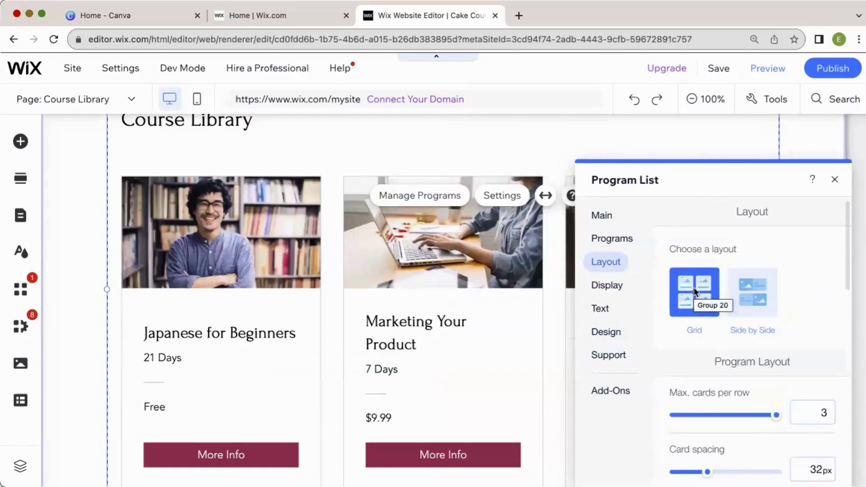
{"action": "scroll", "coordinate": [707, 319], "scroll_direction": "down", "scroll_amount": 3}
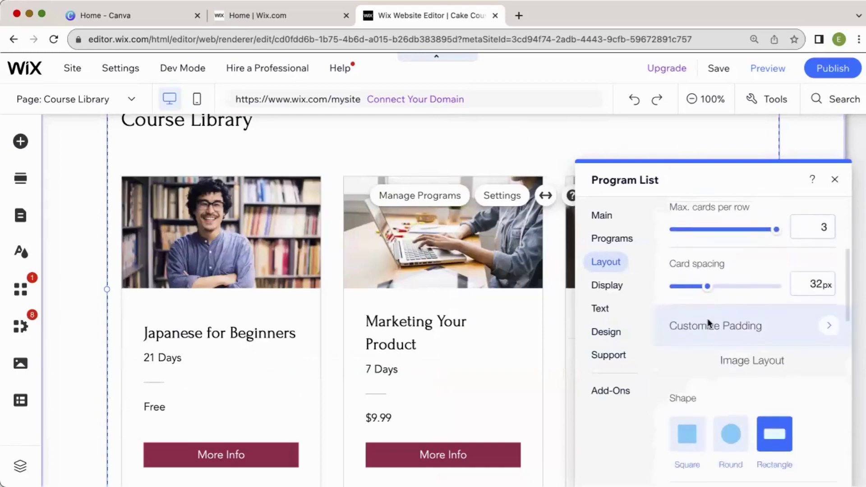
{"action": "scroll", "coordinate": [707, 318], "scroll_direction": "up", "scroll_amount": 3}
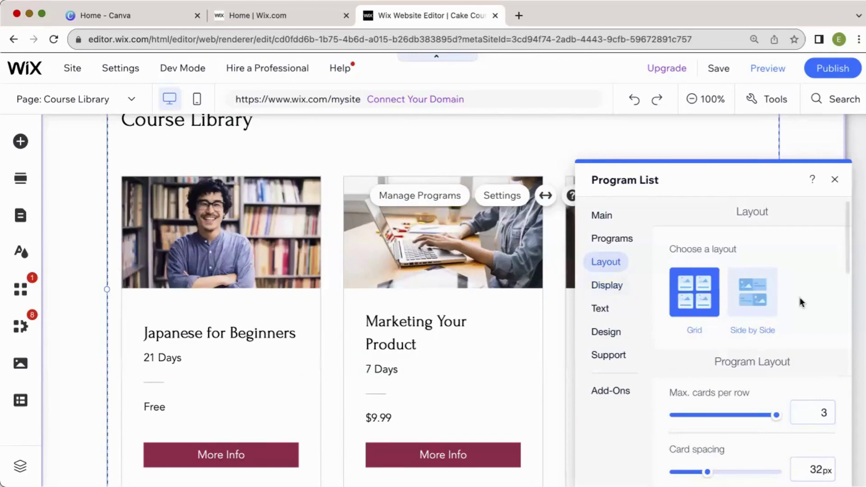
Close the Program List settings and switch the canvas to the Course Overview page
{"action": "left_click", "coordinate": [834, 180]}
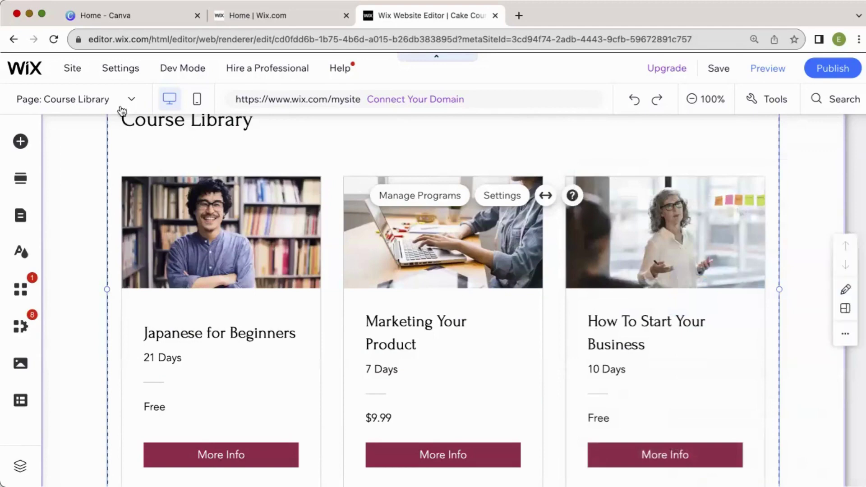
{"action": "left_click", "coordinate": [122, 100]}
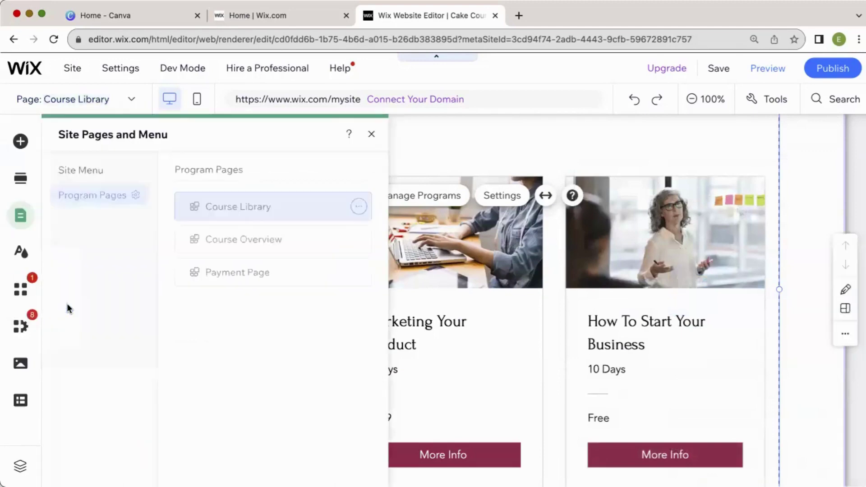
{"action": "left_click", "coordinate": [255, 241]}
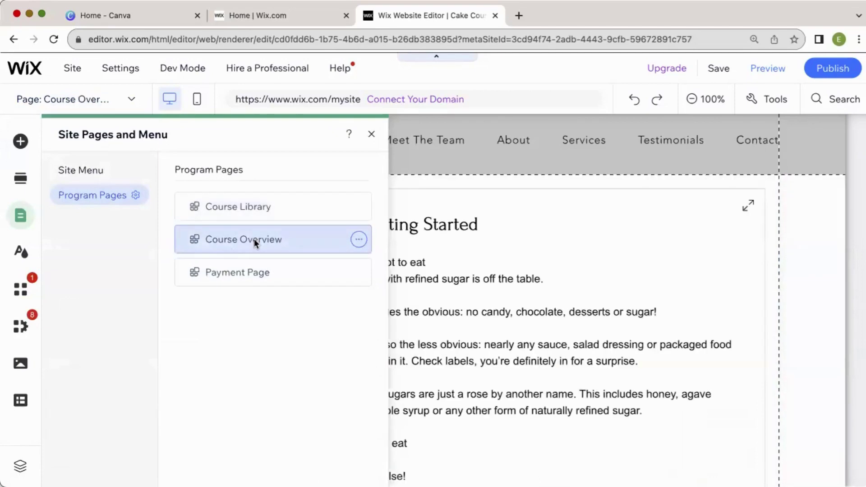
{"action": "left_click", "coordinate": [371, 135]}
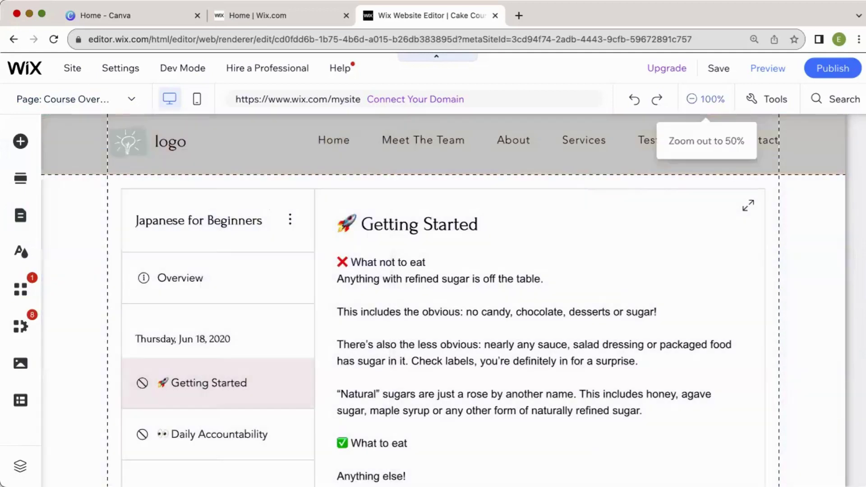
Select the Program Page element and open its settings
{"action": "left_click", "coordinate": [109, 96]}
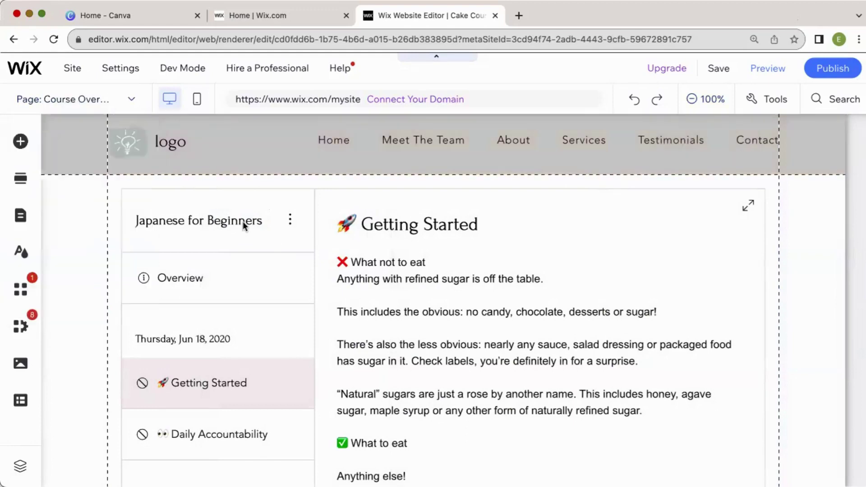
{"action": "mouse_move", "coordinate": [433, 271]}
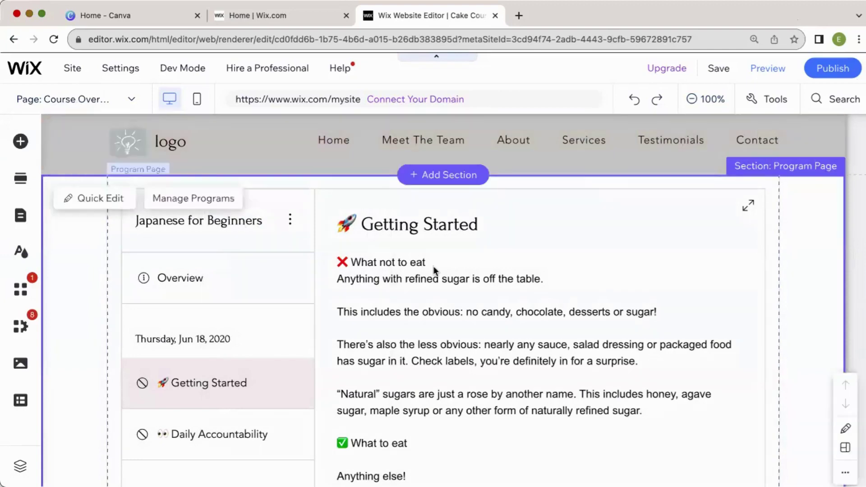
{"action": "scroll", "coordinate": [426, 266], "scroll_direction": "down", "scroll_amount": 1}
{"action": "left_click", "coordinate": [278, 173]}
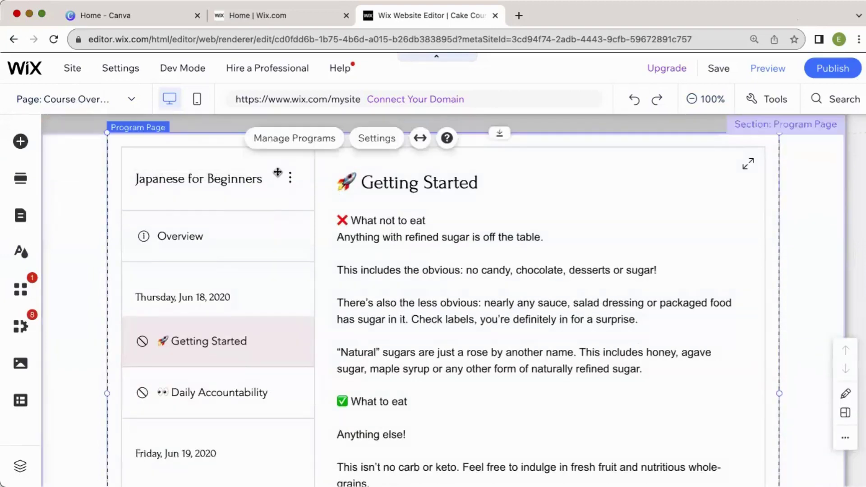
{"action": "left_click", "coordinate": [365, 138]}
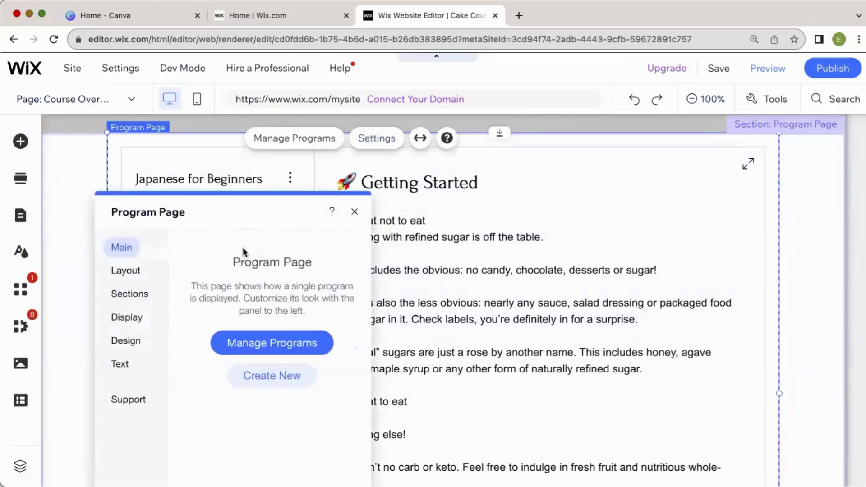
Show the Program Page Visitor layout options and drag the panel off the photo
{"action": "left_click", "coordinate": [135, 272]}
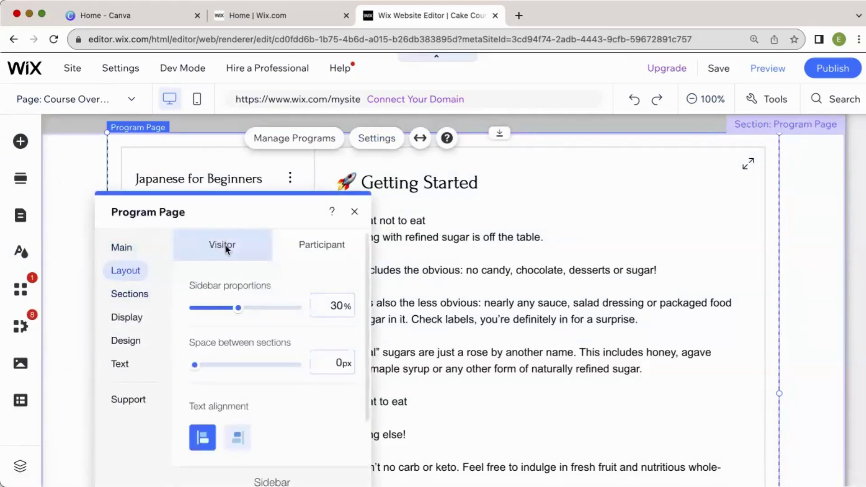
{"action": "left_click", "coordinate": [207, 243]}
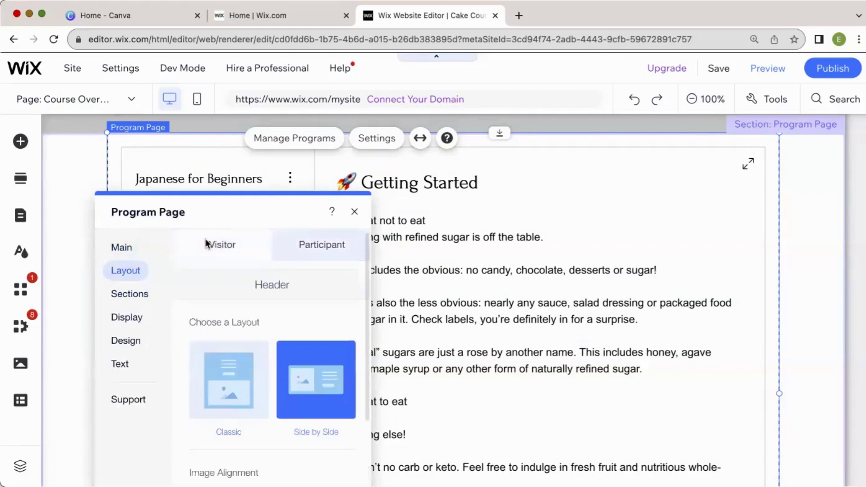
{"action": "left_click_drag", "start_coordinate": [171, 212], "coordinate": [474, 242]}
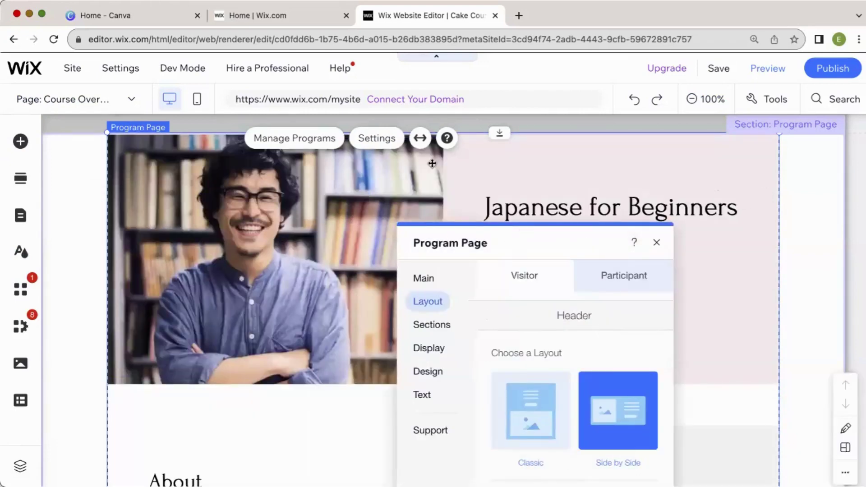
{"action": "left_click_drag", "start_coordinate": [450, 242], "coordinate": [652, 184]}
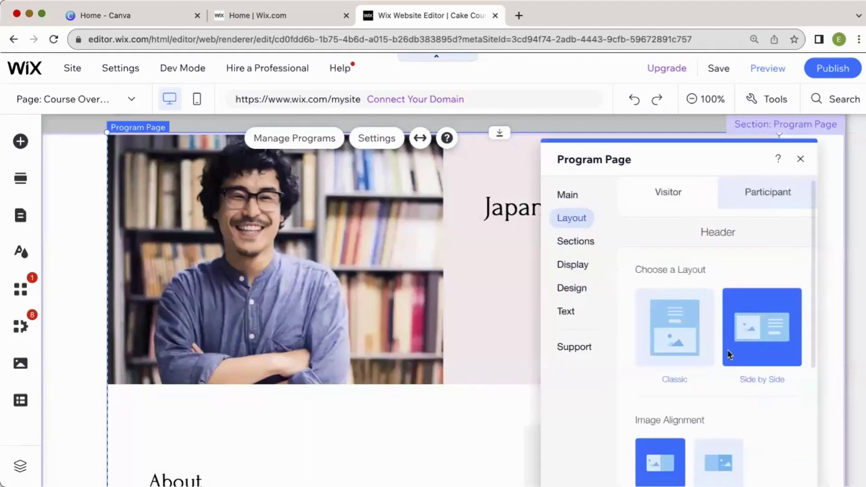
{"action": "scroll", "coordinate": [729, 354], "scroll_direction": "down", "scroll_amount": 5}
{"action": "scroll", "coordinate": [737, 332], "scroll_direction": "up", "scroll_amount": 3}
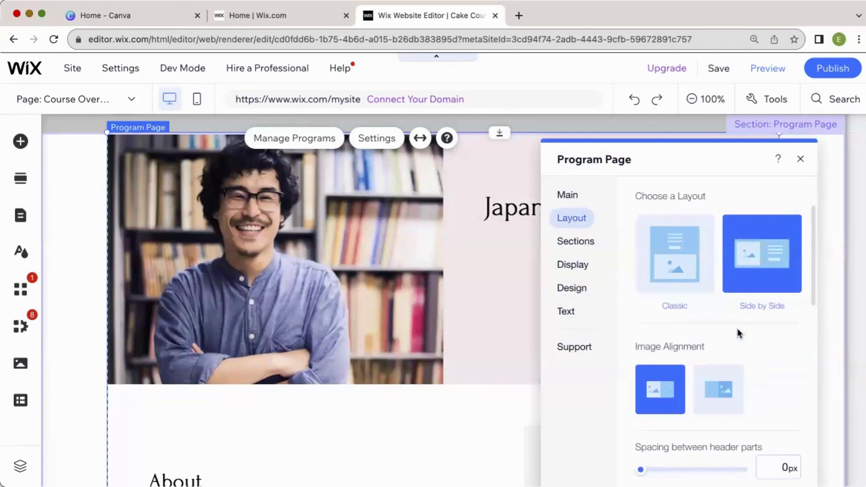
{"action": "scroll", "coordinate": [737, 330], "scroll_direction": "down", "scroll_amount": 1}
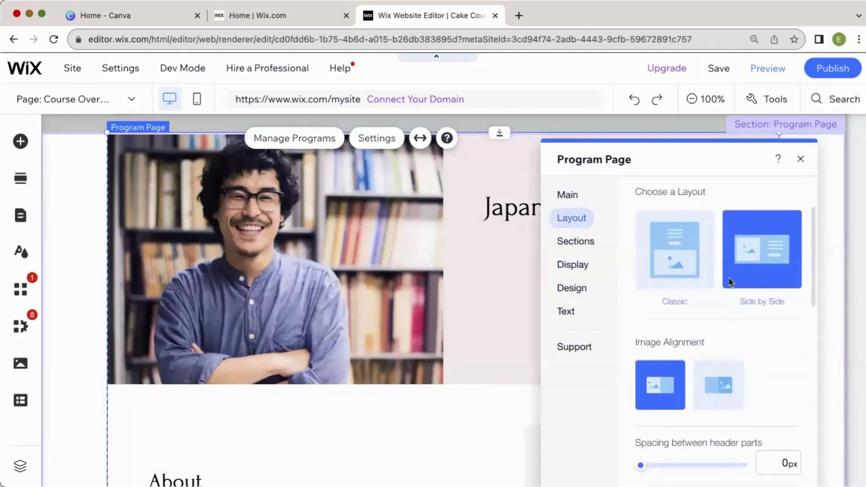
{"action": "scroll", "coordinate": [729, 281], "scroll_direction": "down", "scroll_amount": 2}
{"action": "scroll", "coordinate": [729, 282], "scroll_direction": "down", "scroll_amount": 2}
{"action": "scroll", "coordinate": [677, 291], "scroll_direction": "up", "scroll_amount": 4}
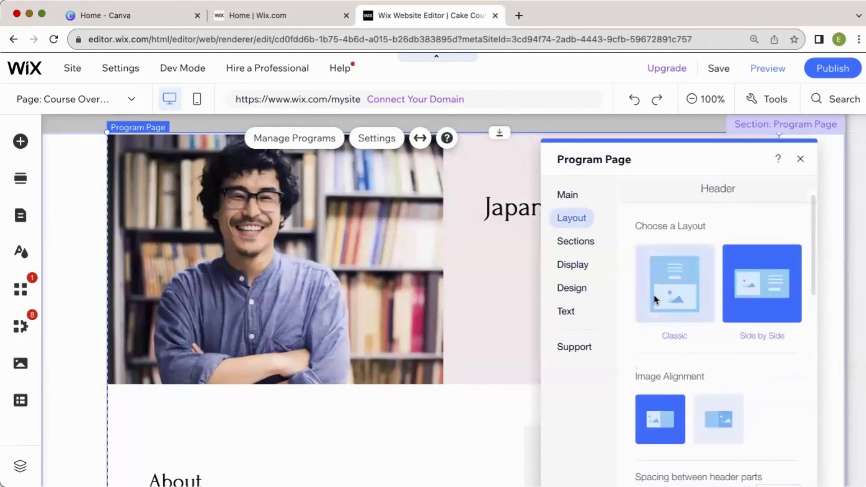
Try the Classic header, restore Side by Side, review image cropping, and close the settings
{"action": "left_click", "coordinate": [654, 296]}
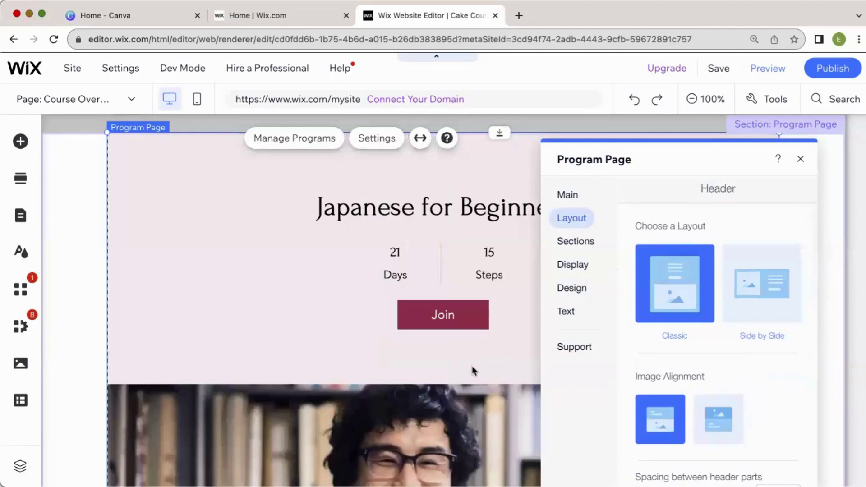
{"action": "scroll", "coordinate": [496, 336], "scroll_direction": "down", "scroll_amount": 2}
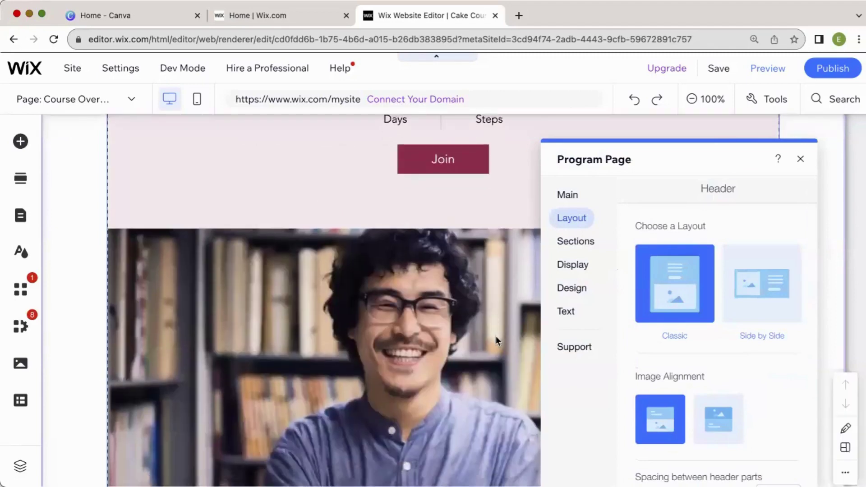
{"action": "scroll", "coordinate": [496, 335], "scroll_direction": "up", "scroll_amount": 3}
{"action": "left_click", "coordinate": [756, 288]}
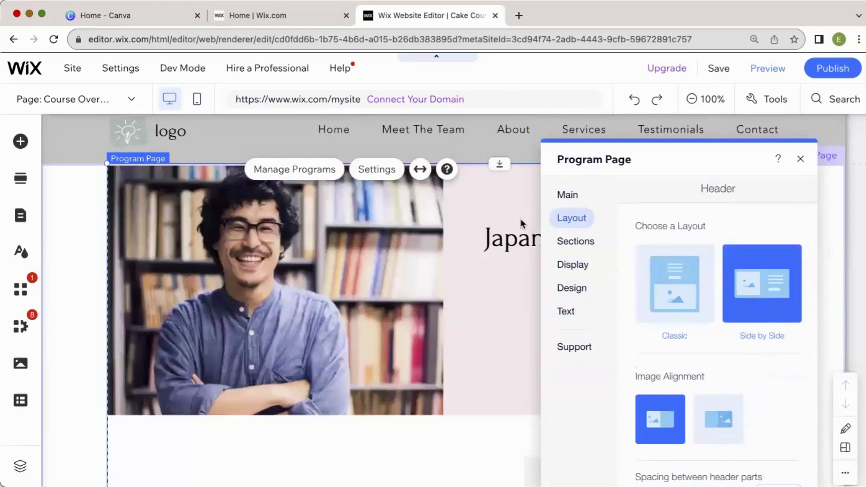
{"action": "scroll", "coordinate": [678, 365], "scroll_direction": "down", "scroll_amount": 1}
{"action": "scroll", "coordinate": [679, 365], "scroll_direction": "down", "scroll_amount": 2}
{"action": "scroll", "coordinate": [678, 366], "scroll_direction": "down", "scroll_amount": 2}
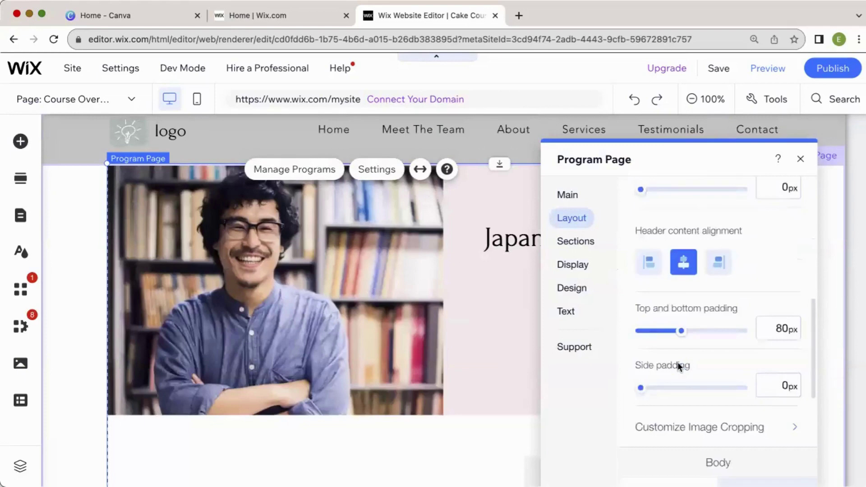
{"action": "scroll", "coordinate": [678, 365], "scroll_direction": "down", "scroll_amount": 1}
{"action": "scroll", "coordinate": [679, 365], "scroll_direction": "down", "scroll_amount": 2}
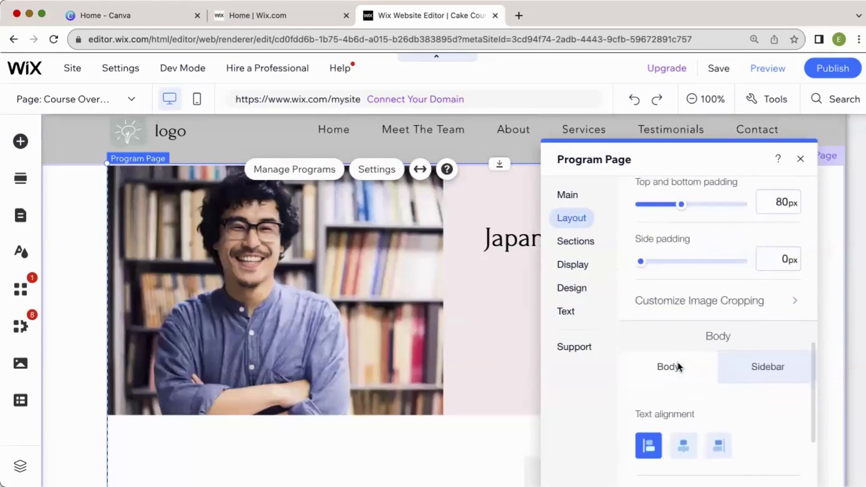
{"action": "left_click", "coordinate": [679, 303]}
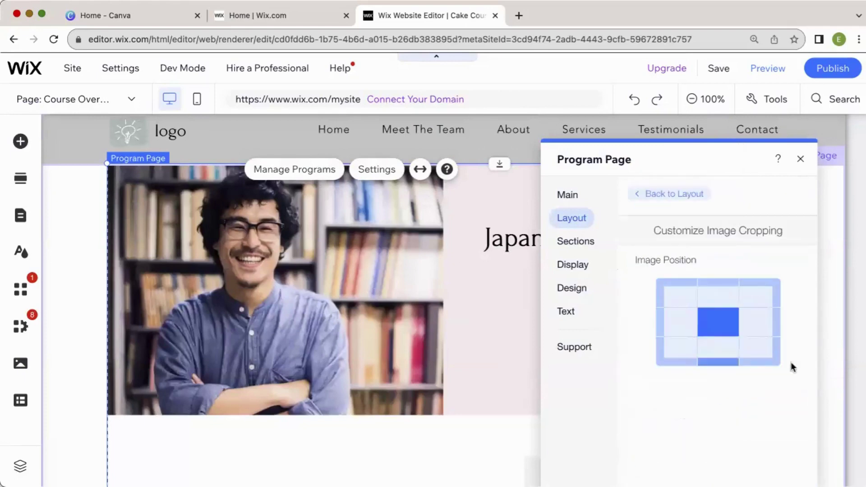
{"action": "left_click", "coordinate": [691, 195]}
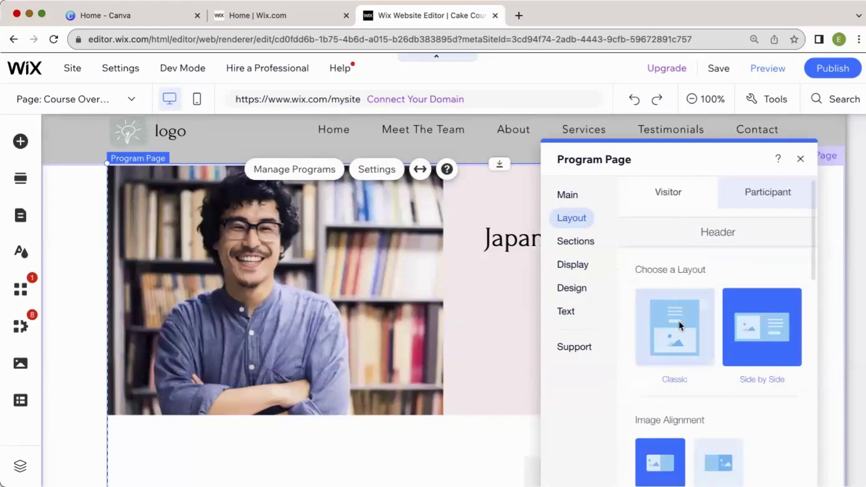
{"action": "scroll", "coordinate": [679, 321], "scroll_direction": "down", "scroll_amount": 3}
{"action": "scroll", "coordinate": [679, 321], "scroll_direction": "down", "scroll_amount": 1}
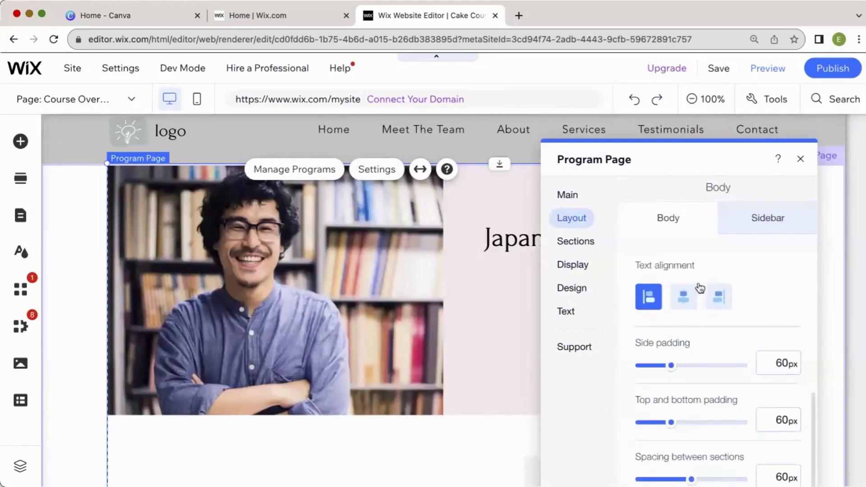
{"action": "left_click", "coordinate": [801, 159]}
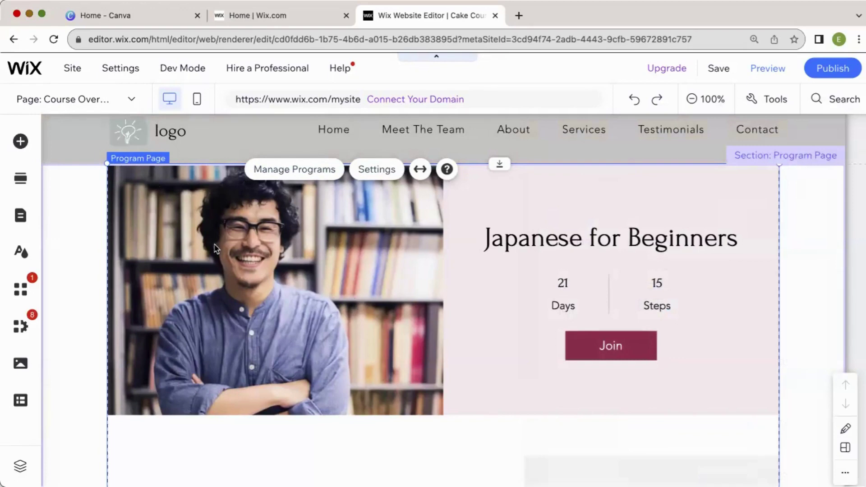
{"action": "scroll", "coordinate": [274, 227], "scroll_direction": "down", "scroll_amount": 5}
{"action": "scroll", "coordinate": [326, 246], "scroll_direction": "down", "scroll_amount": 2}
{"action": "scroll", "coordinate": [328, 242], "scroll_direction": "up", "scroll_amount": 8}
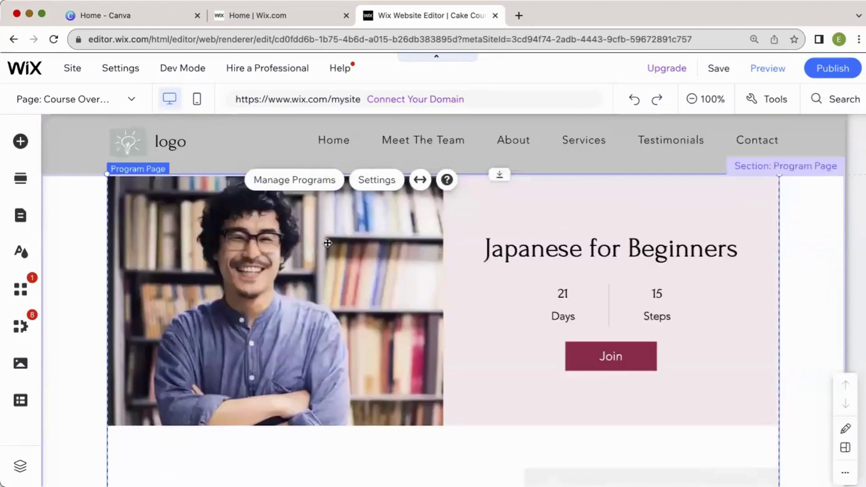
Show the Page dropdown listing the site and program pages from Course Overview
{"action": "left_click", "coordinate": [122, 93]}
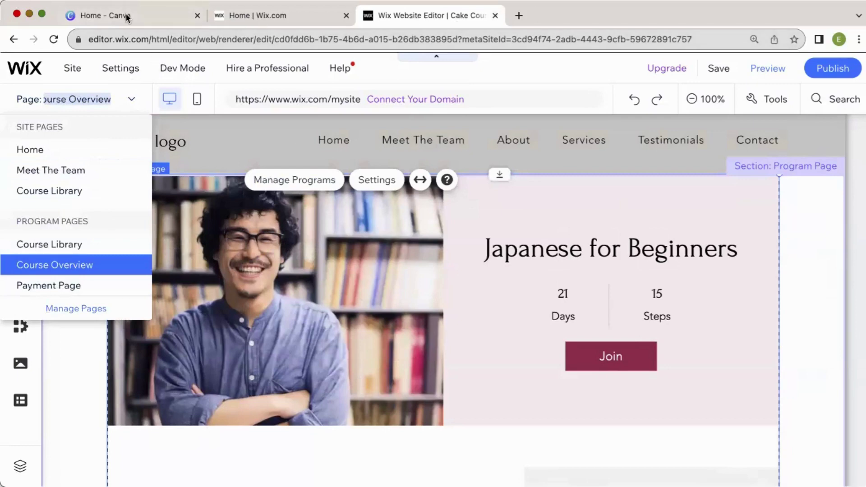
In Canva, create a custom-size blank design 16 in wide by 9 in high
{"action": "left_click", "coordinate": [141, 13]}
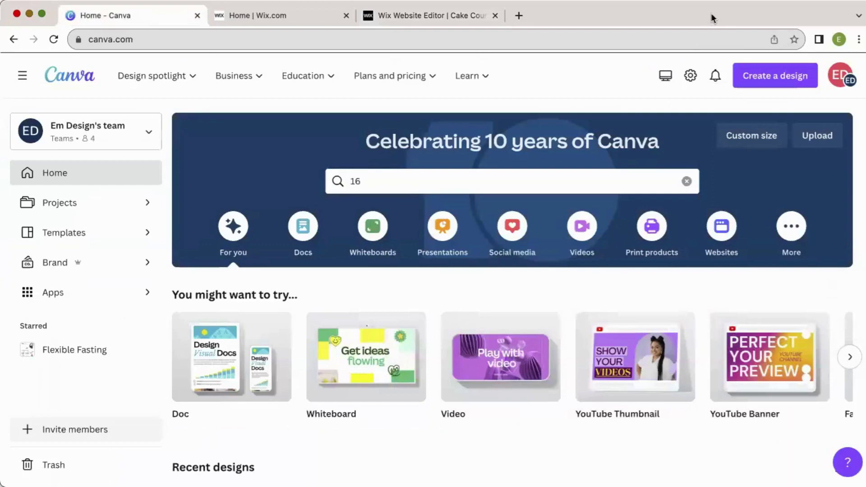
{"action": "left_click", "coordinate": [778, 81]}
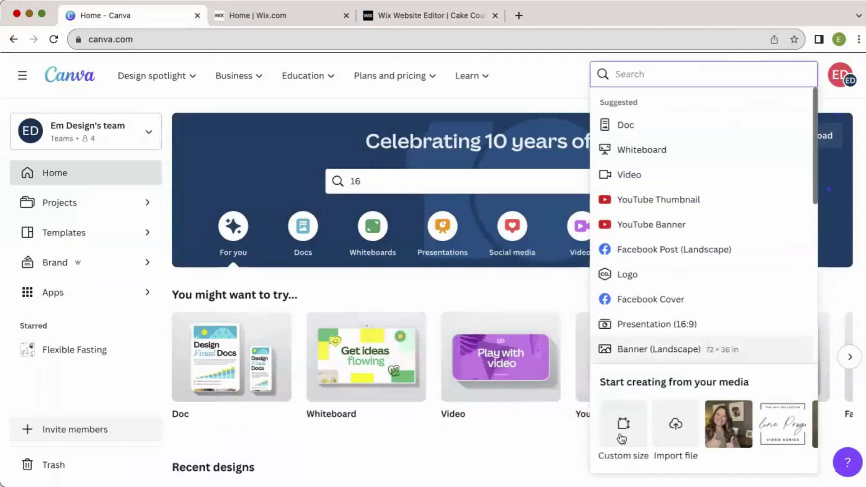
{"action": "left_click", "coordinate": [622, 433]}
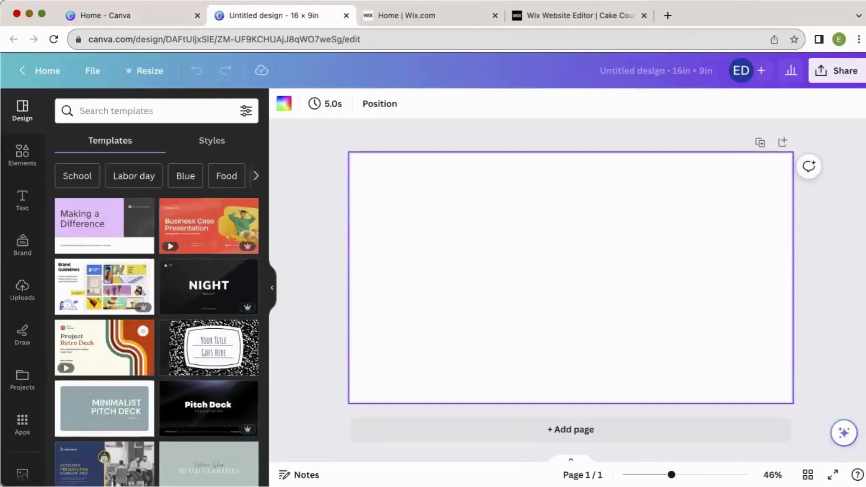
{"action": "scroll", "coordinate": [138, 338], "scroll_direction": "down", "scroll_amount": 3}
{"action": "scroll", "coordinate": [138, 343], "scroll_direction": "down", "scroll_amount": 2}
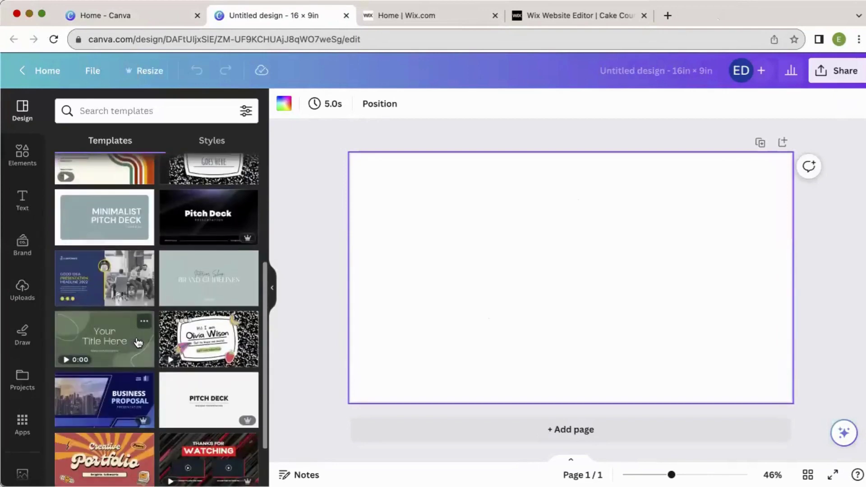
{"action": "scroll", "coordinate": [138, 343], "scroll_direction": "down", "scroll_amount": 1}
{"action": "scroll", "coordinate": [137, 342], "scroll_direction": "down", "scroll_amount": 2}
{"action": "scroll", "coordinate": [138, 341], "scroll_direction": "down", "scroll_amount": 3}
{"action": "scroll", "coordinate": [137, 342], "scroll_direction": "down", "scroll_amount": 1}
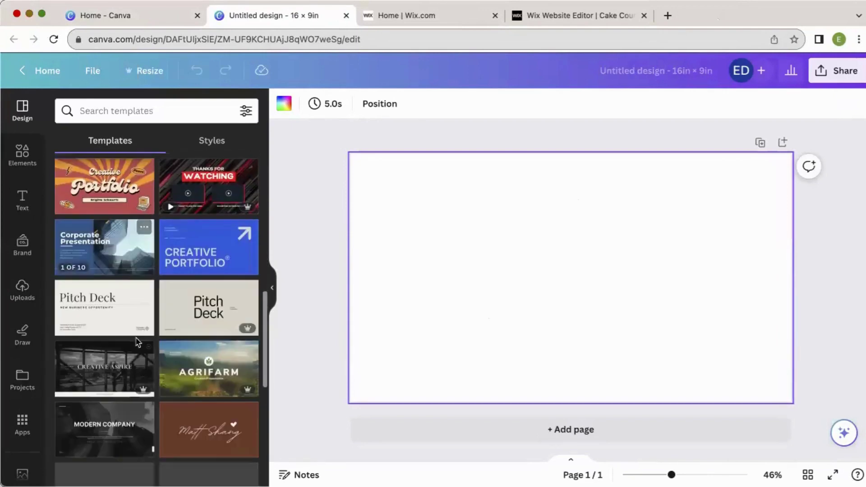
{"action": "scroll", "coordinate": [137, 341], "scroll_direction": "down", "scroll_amount": 2}
{"action": "scroll", "coordinate": [137, 342], "scroll_direction": "down", "scroll_amount": 2}
{"action": "scroll", "coordinate": [137, 342], "scroll_direction": "down", "scroll_amount": 4}
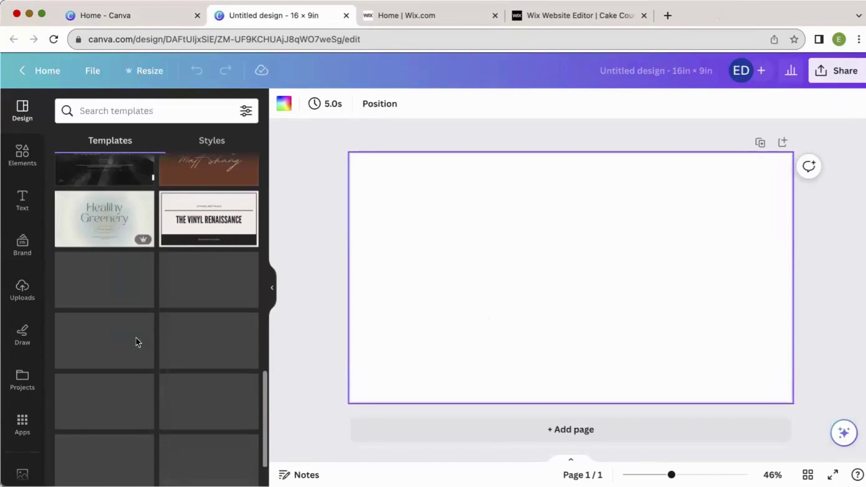
{"action": "scroll", "coordinate": [136, 340], "scroll_direction": "down", "scroll_amount": 2}
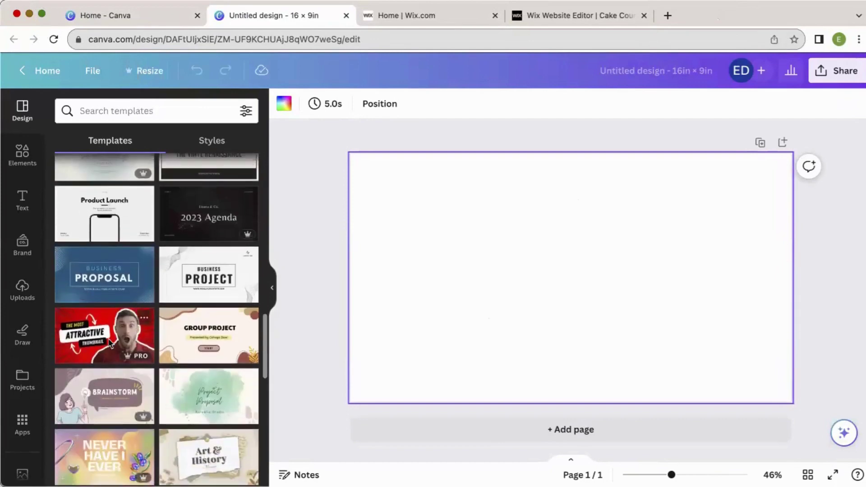
Preview Most Attractive Thumbnail, then apply the green money template and inspect its background and photo
{"action": "left_click", "coordinate": [112, 344]}
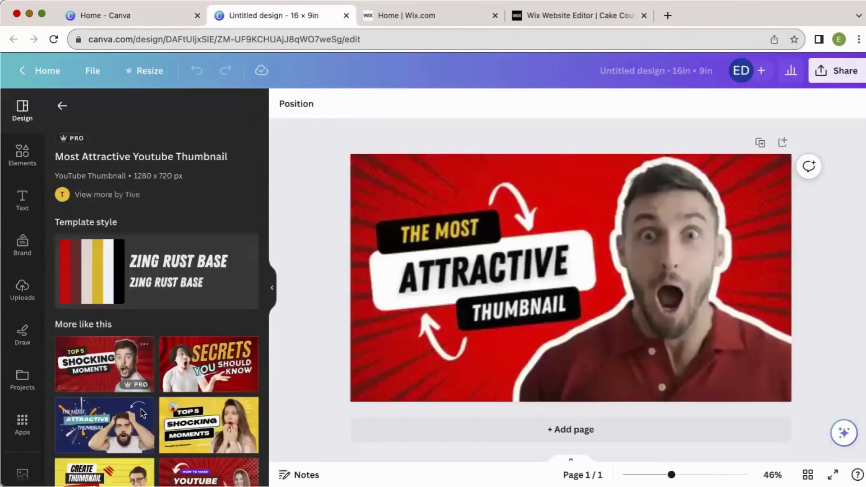
{"action": "scroll", "coordinate": [148, 419], "scroll_direction": "down", "scroll_amount": 3}
{"action": "scroll", "coordinate": [148, 418], "scroll_direction": "down", "scroll_amount": 3}
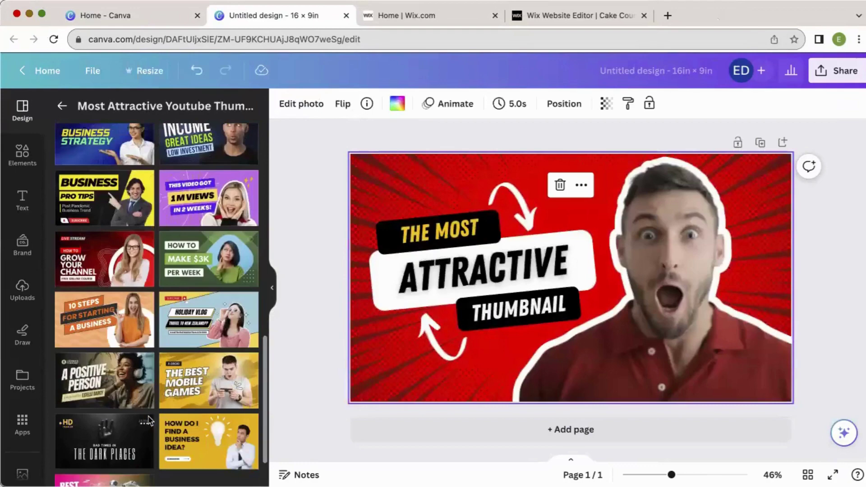
{"action": "left_click", "coordinate": [221, 269]}
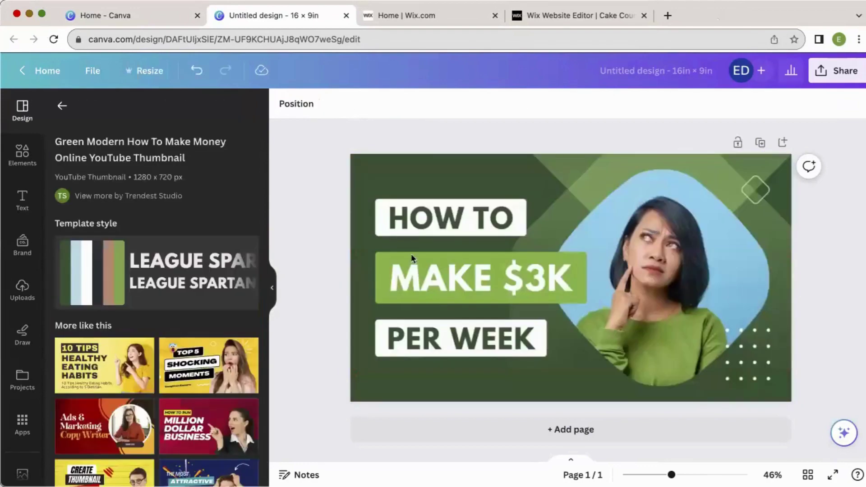
{"action": "left_click", "coordinate": [535, 277]}
{"action": "left_click", "coordinate": [651, 242]}
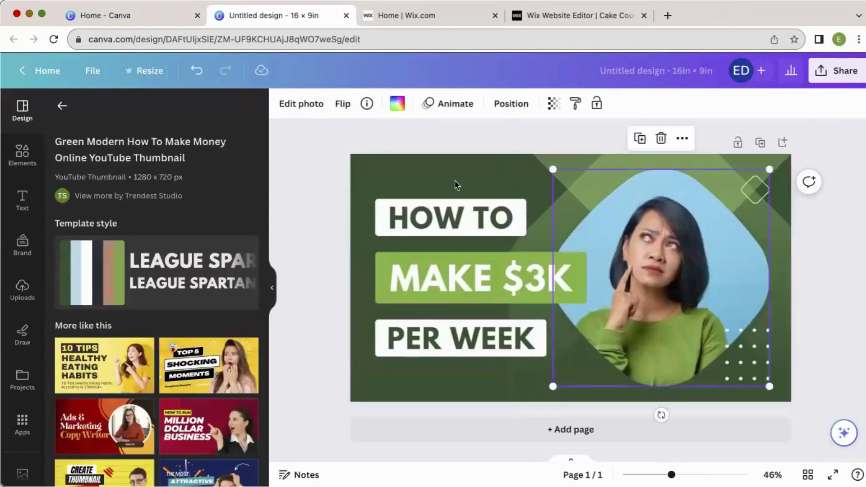
{"action": "left_click", "coordinate": [843, 275]}
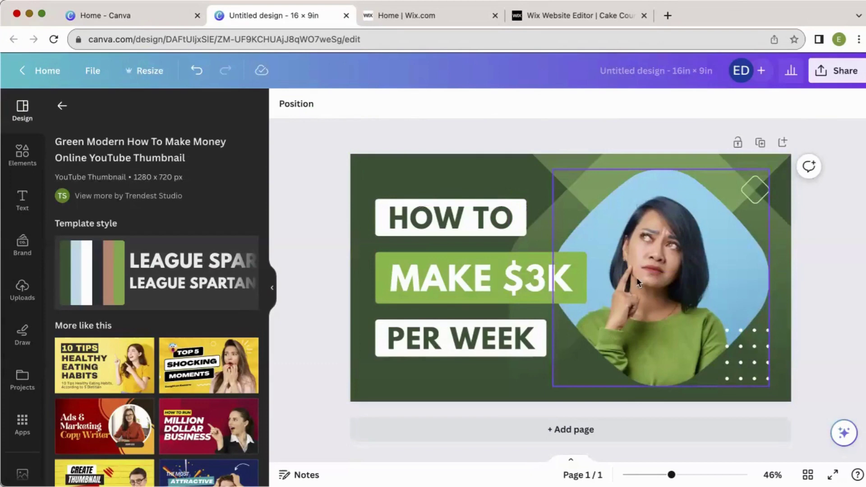
Shrink the three headline boxes and their backing shapes, and move them up and left
{"action": "left_click", "coordinate": [474, 227]}
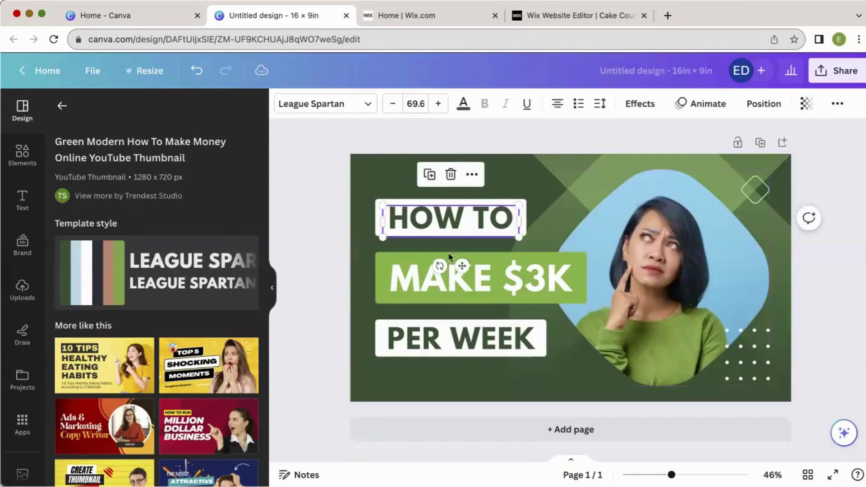
{"action": "left_click", "coordinate": [469, 287], "text": "shift"}
{"action": "left_click", "coordinate": [524, 344], "text": "shift"}
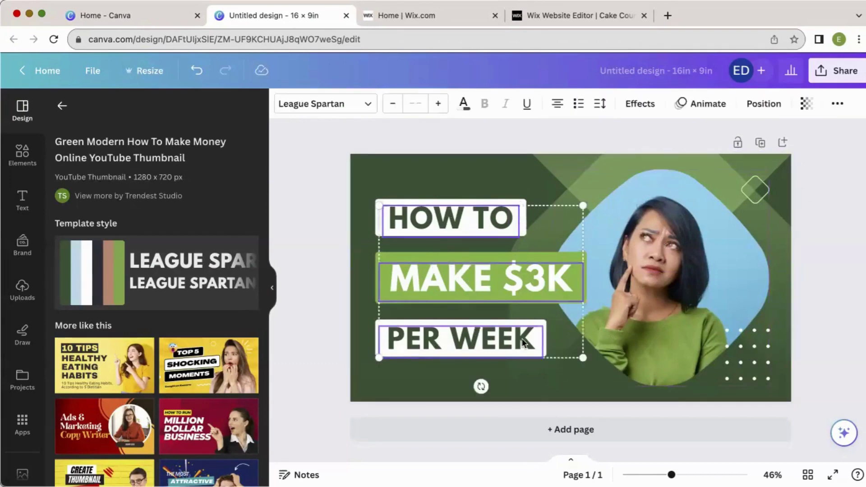
{"action": "left_click", "coordinate": [526, 326], "text": "shift"}
{"action": "left_click", "coordinate": [533, 255], "text": "shift"}
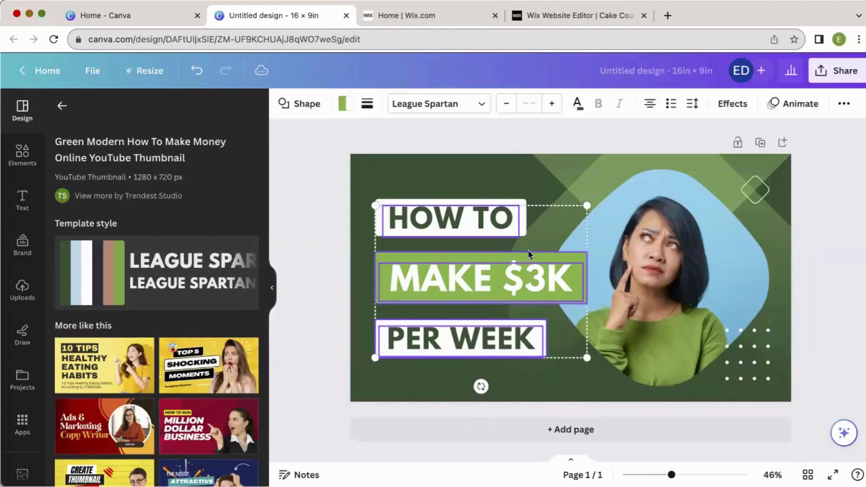
{"action": "left_click", "coordinate": [519, 205], "text": "shift"}
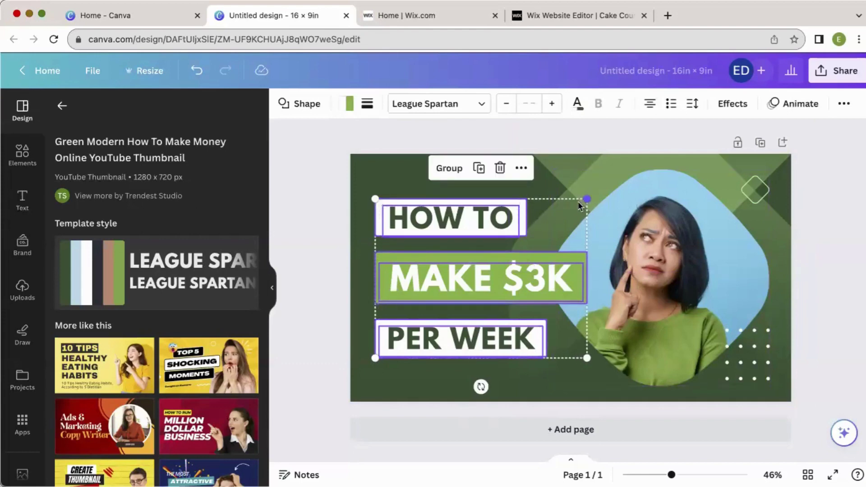
{"action": "mouse_move", "coordinate": [586, 206]}
{"action": "left_mouse_down"}
{"action": "mouse_move", "coordinate": [547, 217]}
{"action": "mouse_move", "coordinate": [544, 232]}
{"action": "left_mouse_up"}
{"action": "left_click_drag", "start_coordinate": [481, 277], "coordinate": [472, 255]}
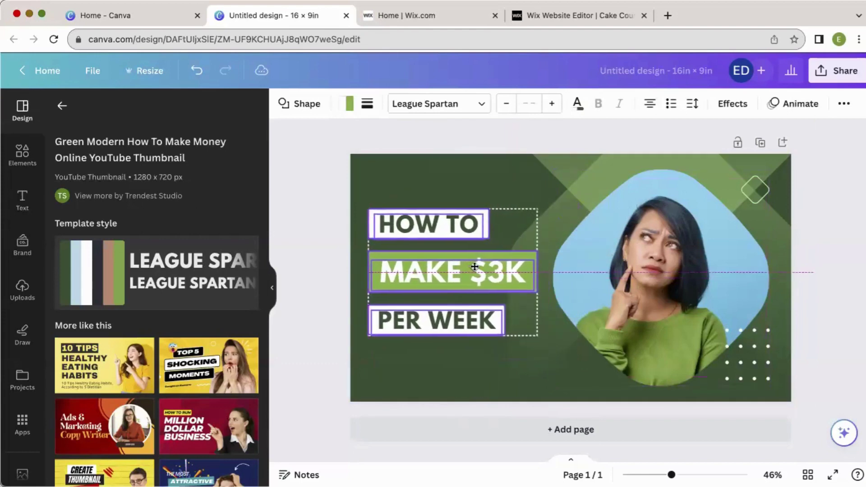
Reposition the woman's photo and move the green background shape down
{"action": "left_click", "coordinate": [655, 287]}
{"action": "left_click_drag", "start_coordinate": [655, 288], "coordinate": [605, 283]}
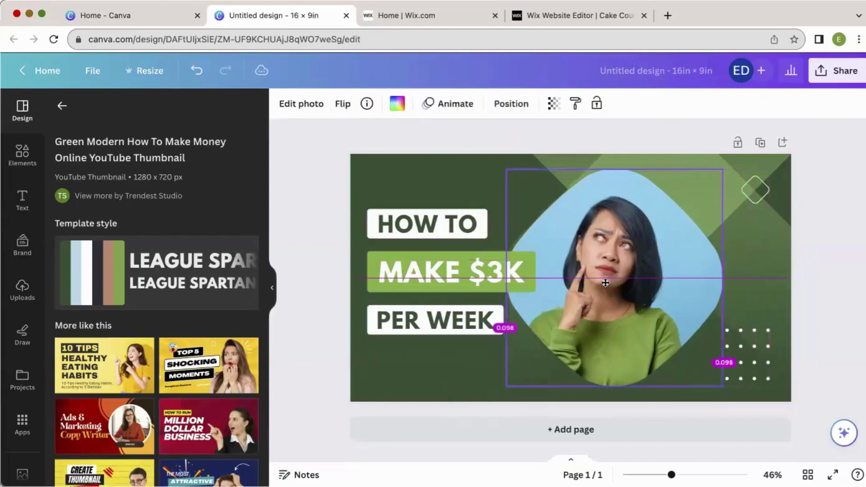
{"action": "left_click", "coordinate": [756, 253]}
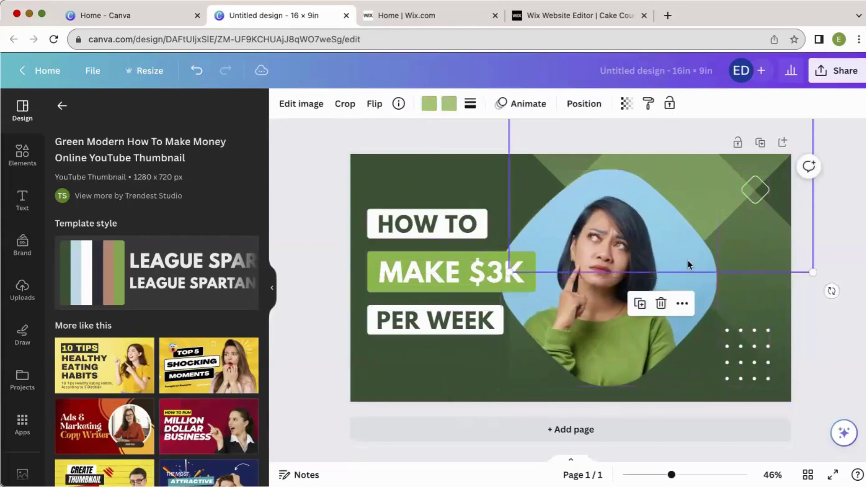
{"action": "left_click", "coordinate": [686, 277]}
{"action": "left_click_drag", "start_coordinate": [687, 277], "coordinate": [700, 278]}
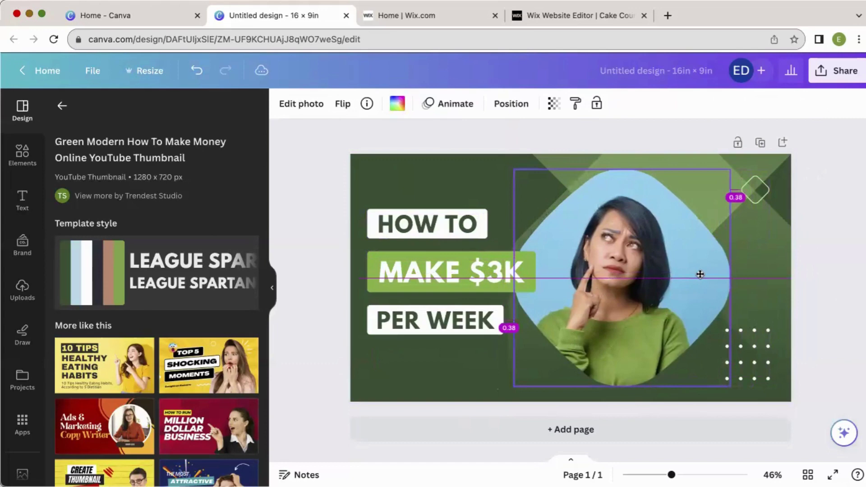
{"action": "left_click", "coordinate": [764, 236]}
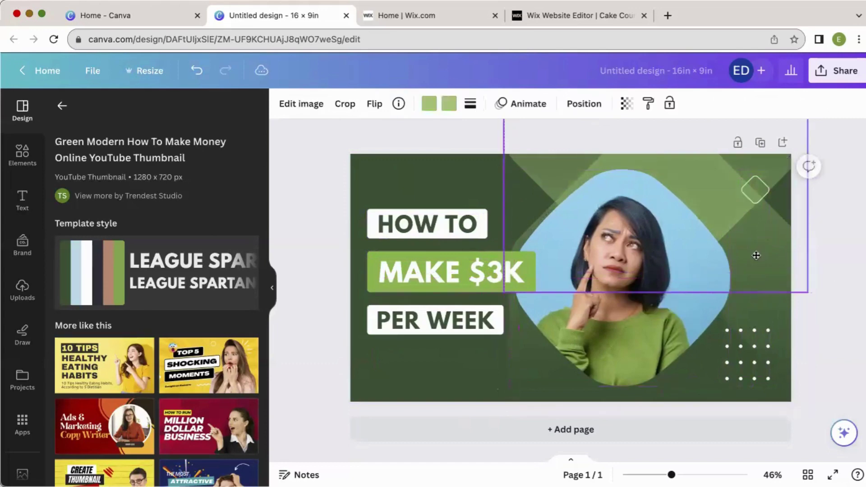
{"action": "mouse_move", "coordinate": [754, 254]}
{"action": "left_mouse_down"}
{"action": "mouse_move", "coordinate": [769, 276]}
{"action": "mouse_move", "coordinate": [733, 285]}
{"action": "mouse_move", "coordinate": [757, 280]}
{"action": "left_mouse_up"}
Move and enlarge the dot grid, diamond outline and woman's photo, then deselect
{"action": "left_click", "coordinate": [779, 379]}
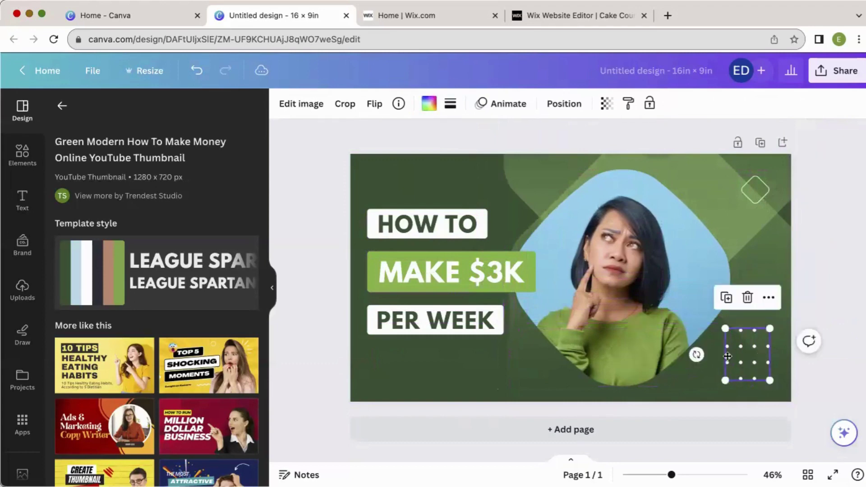
{"action": "mouse_move", "coordinate": [779, 380]}
{"action": "left_mouse_down"}
{"action": "mouse_move", "coordinate": [739, 373]}
{"action": "mouse_move", "coordinate": [766, 406]}
{"action": "left_mouse_up"}
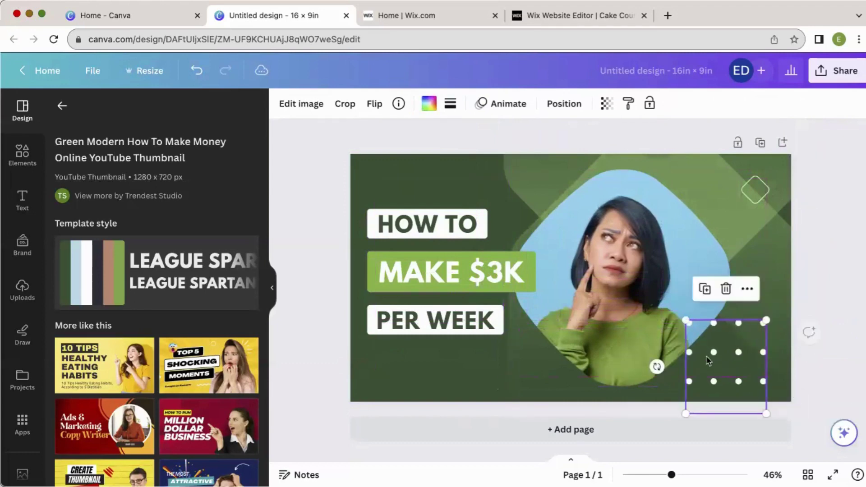
{"action": "left_click_drag", "start_coordinate": [711, 352], "coordinate": [723, 351]}
{"action": "left_click", "coordinate": [755, 189]}
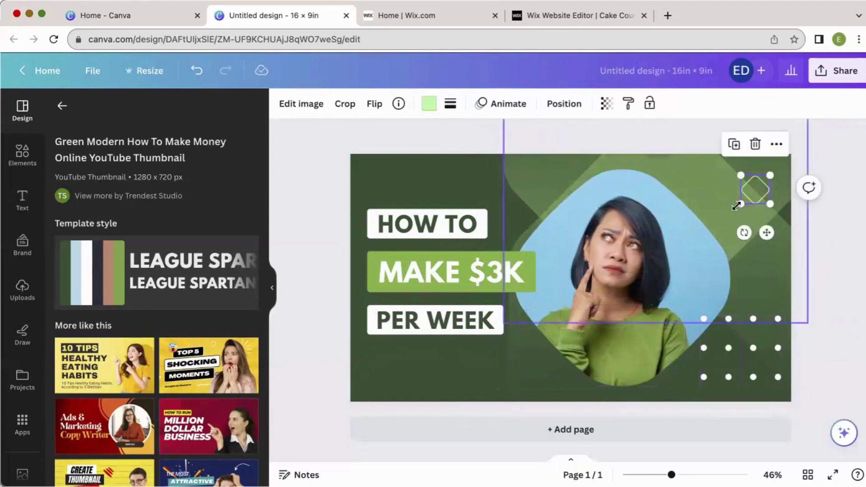
{"action": "mouse_move", "coordinate": [739, 204]}
{"action": "left_mouse_down"}
{"action": "mouse_move", "coordinate": [692, 231]}
{"action": "mouse_move", "coordinate": [696, 236]}
{"action": "left_mouse_up"}
{"action": "left_click", "coordinate": [620, 258]}
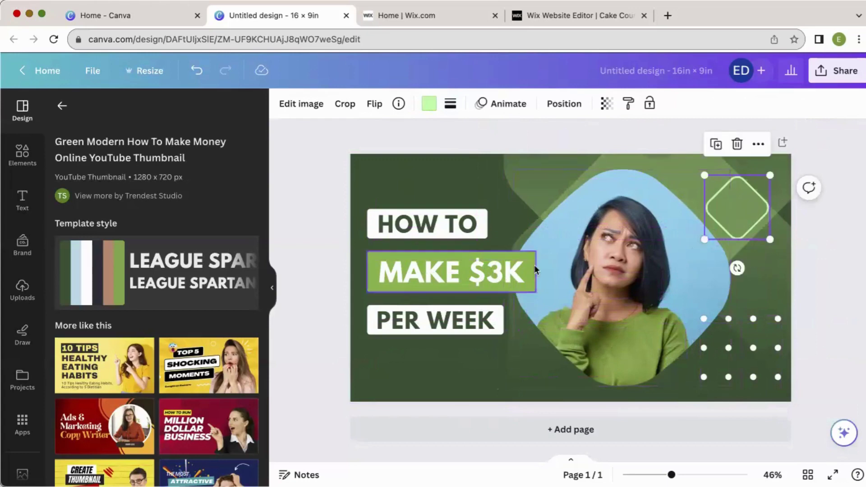
{"action": "left_click_drag", "start_coordinate": [738, 168], "coordinate": [778, 146]}
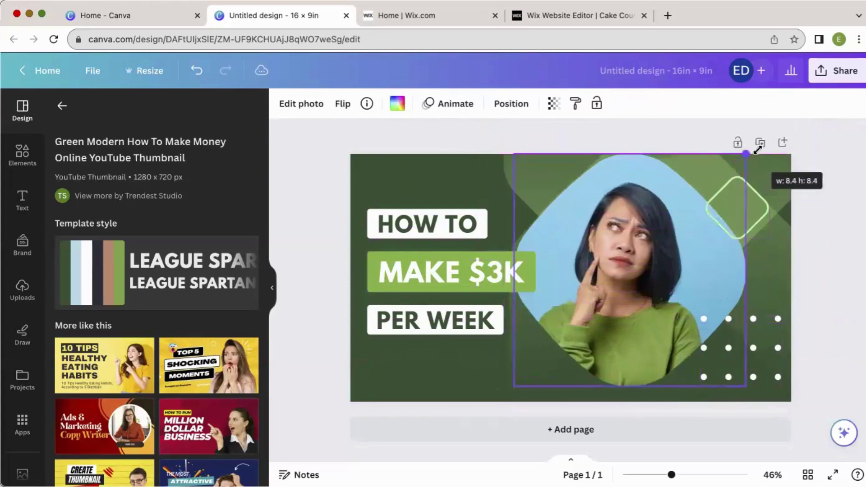
{"action": "left_click_drag", "start_coordinate": [677, 260], "coordinate": [653, 261]}
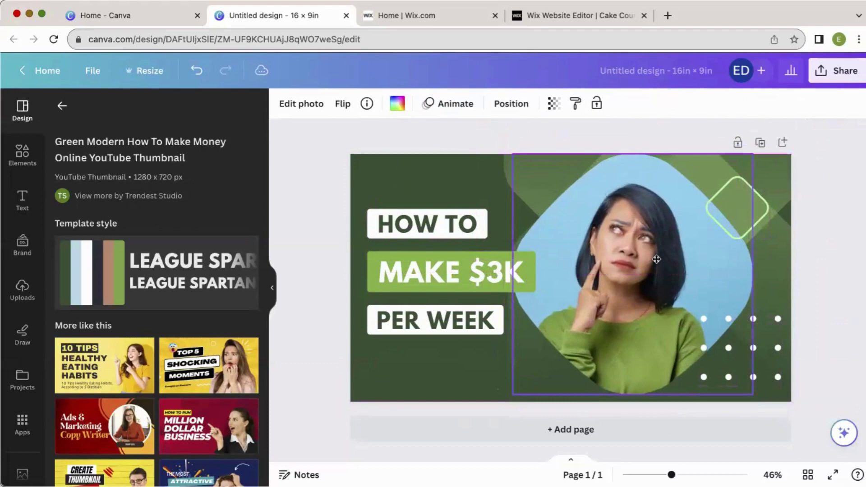
{"action": "key", "text": "Escape"}
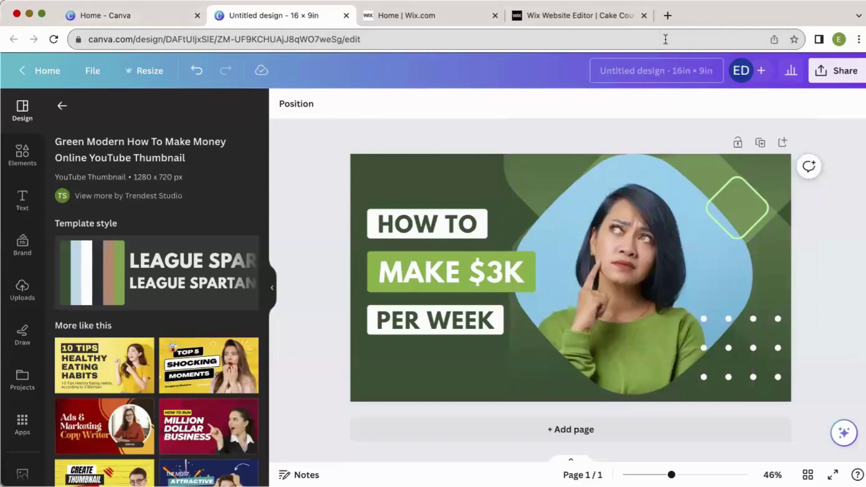
Retitle the design 'course thumbnail' and download it as a PNG
{"action": "left_click", "coordinate": [680, 79]}
{"action": "key", "text": "BackSpace"}
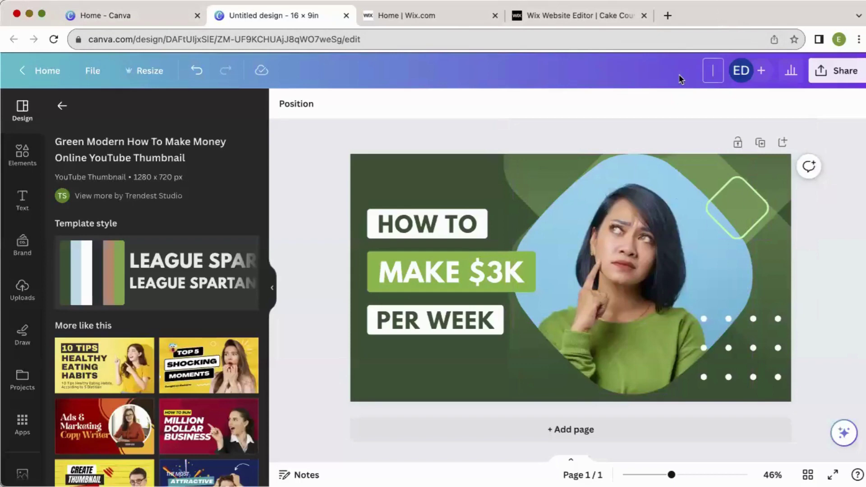
{"action": "type", "text": "coursethu"}
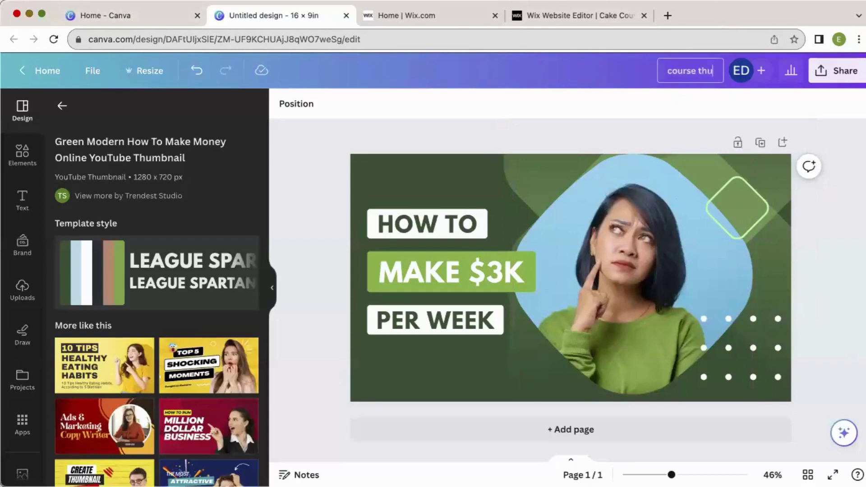
{"action": "type", "text": "mbnail"}
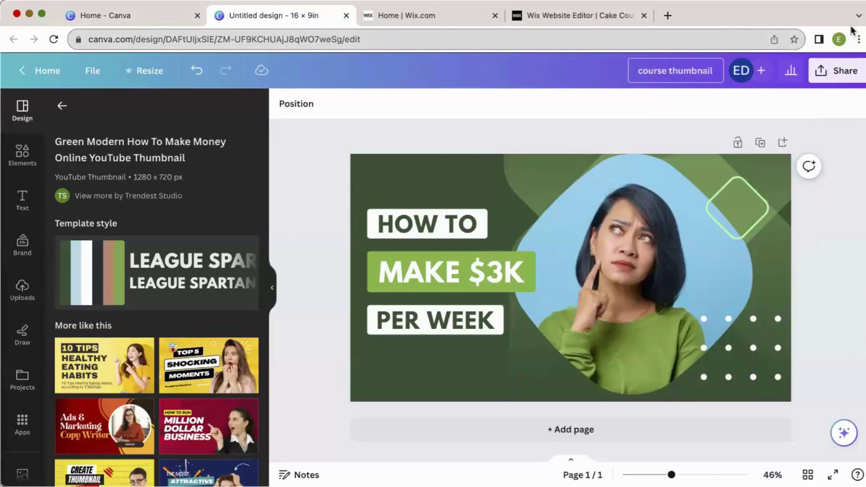
{"action": "left_click", "coordinate": [837, 76]}
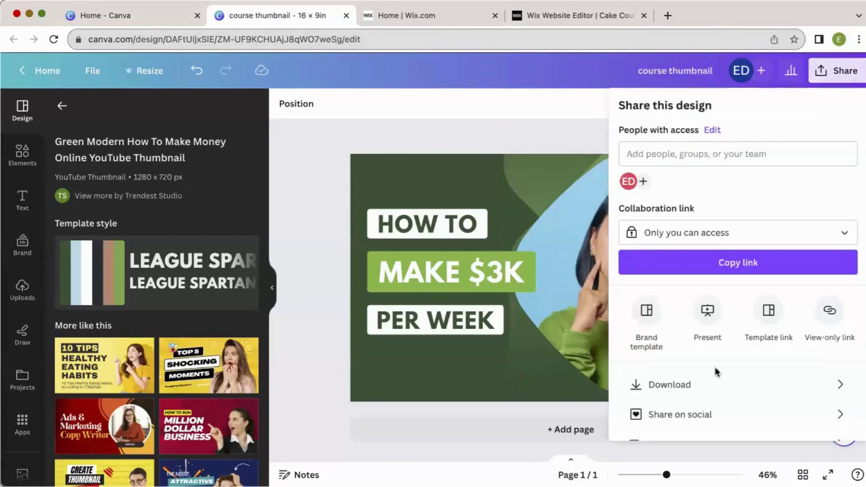
{"action": "left_click", "coordinate": [641, 386]}
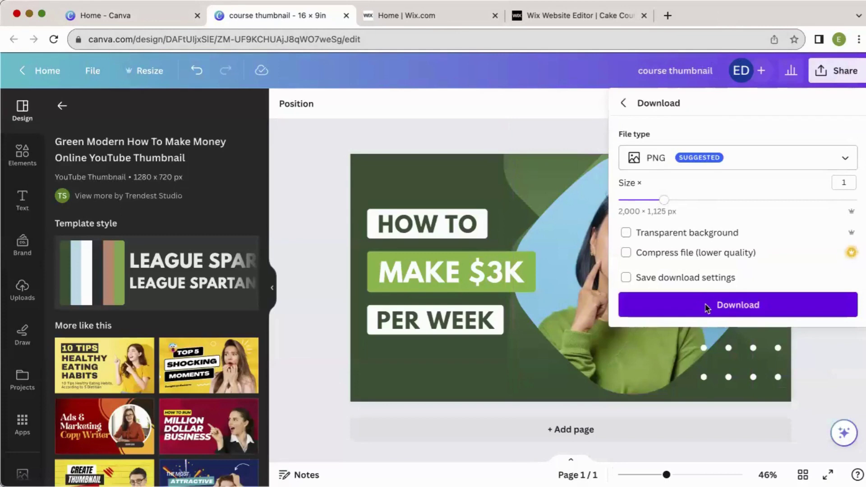
{"action": "left_click", "coordinate": [707, 309]}
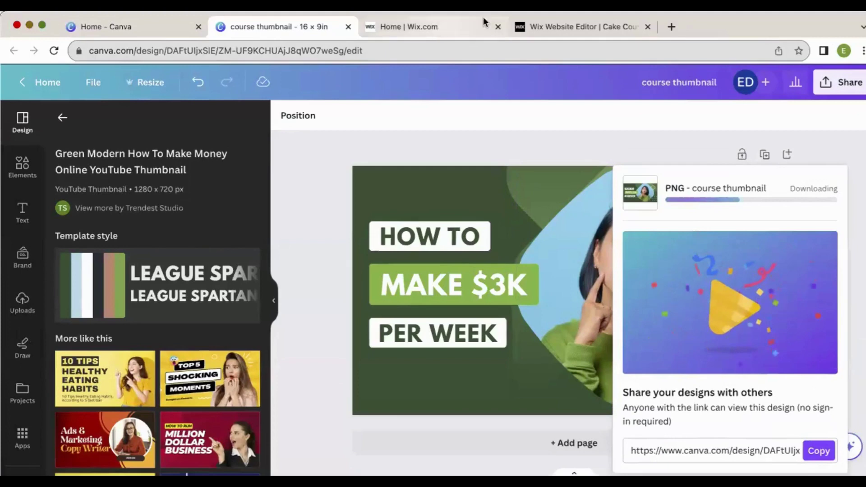
Return to the Wix Dashboard and open Online Programs, showing the Photo Editing 101 draft
{"action": "left_click", "coordinate": [446, 16]}
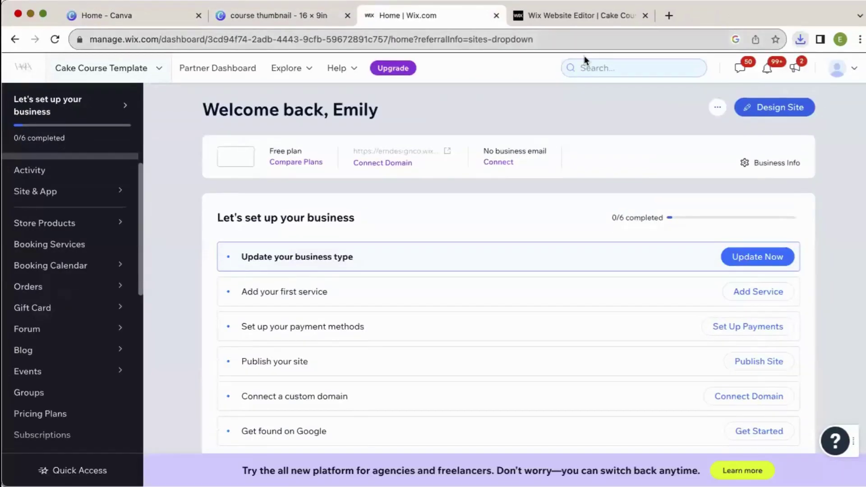
{"action": "left_click", "coordinate": [585, 43]}
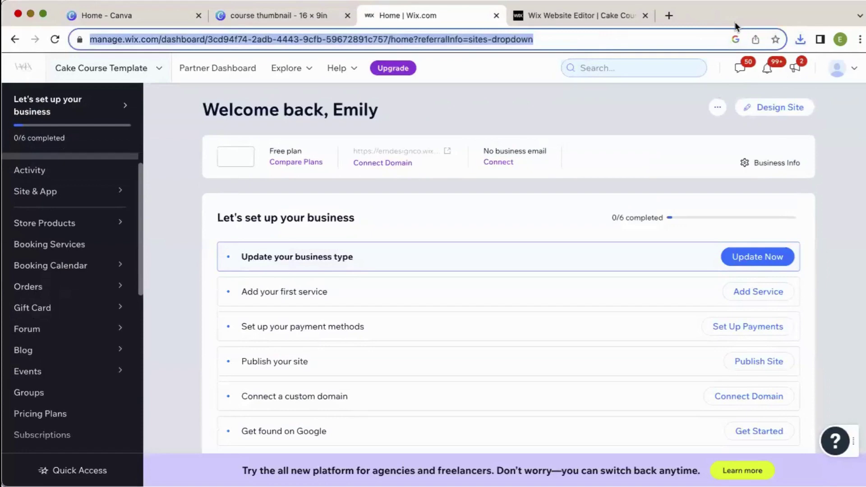
{"action": "left_click", "coordinate": [575, 15]}
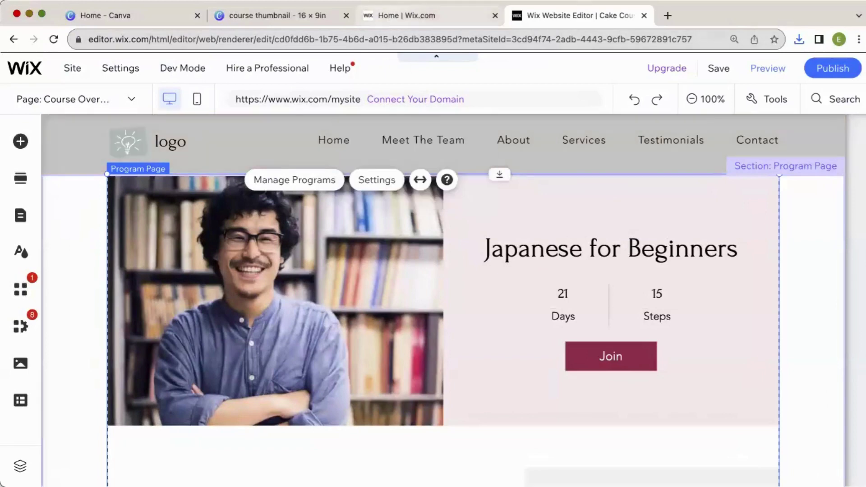
{"action": "left_click", "coordinate": [382, 18]}
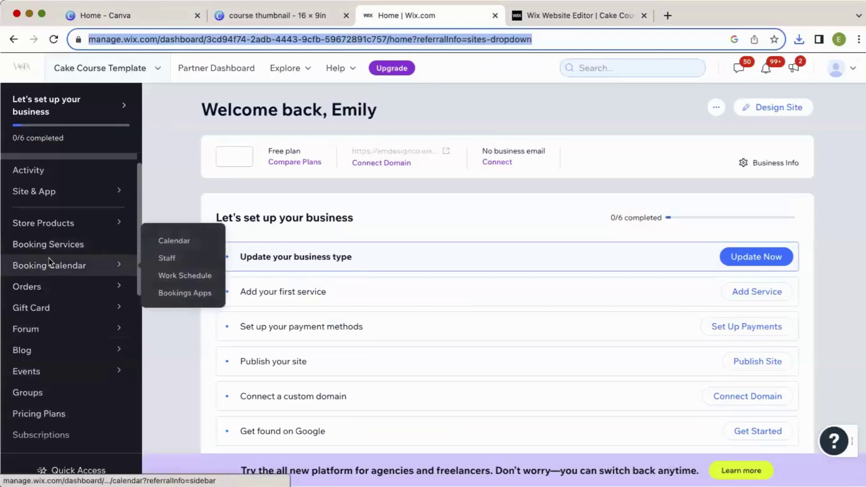
{"action": "scroll", "coordinate": [46, 267], "scroll_direction": "down", "scroll_amount": 2}
{"action": "scroll", "coordinate": [50, 284], "scroll_direction": "down", "scroll_amount": 1}
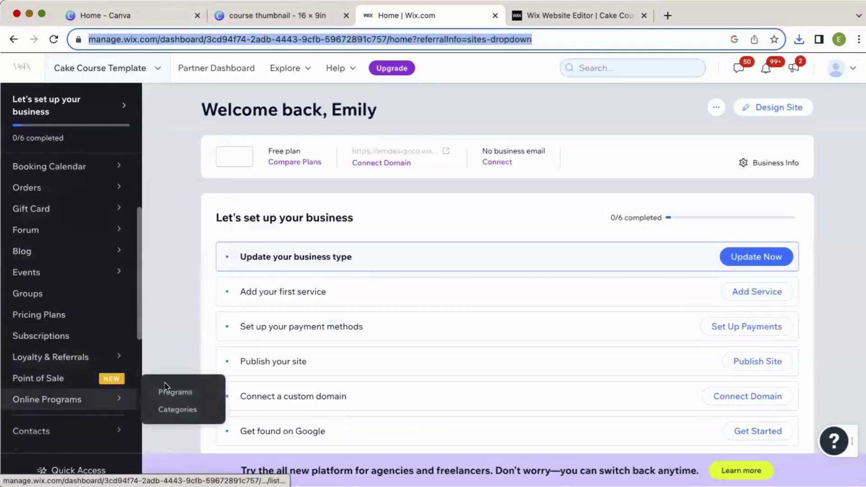
{"action": "left_click", "coordinate": [174, 393]}
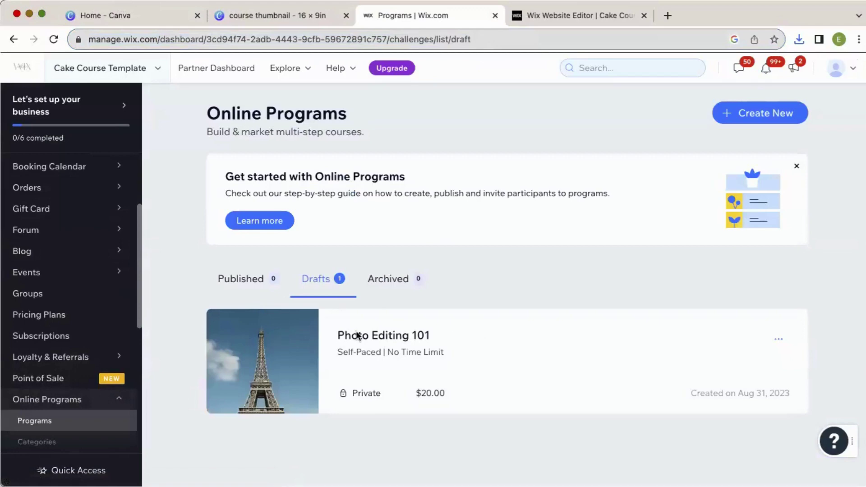
Open the Basic Info settings of the Photo Editing 101 program
{"action": "left_click", "coordinate": [321, 342]}
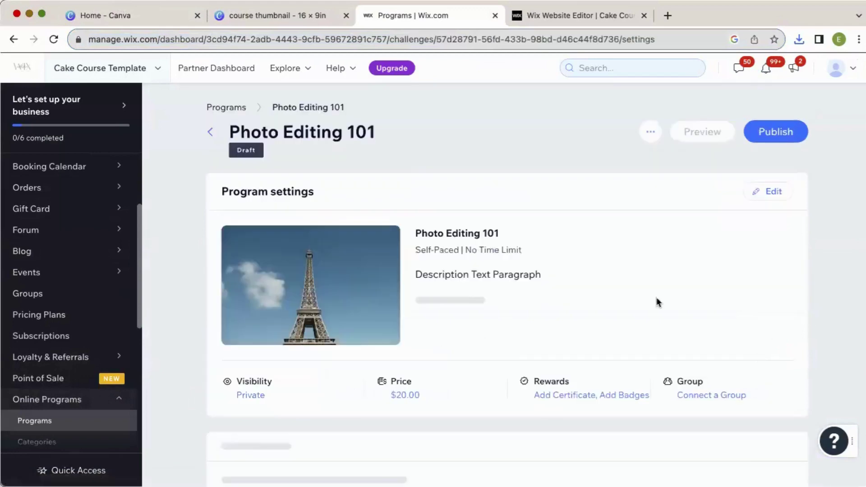
{"action": "left_click", "coordinate": [767, 187]}
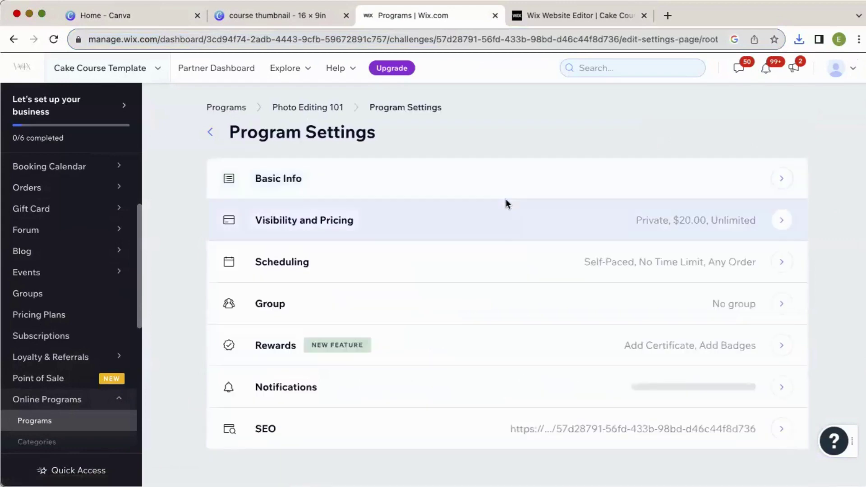
{"action": "left_click", "coordinate": [533, 179]}
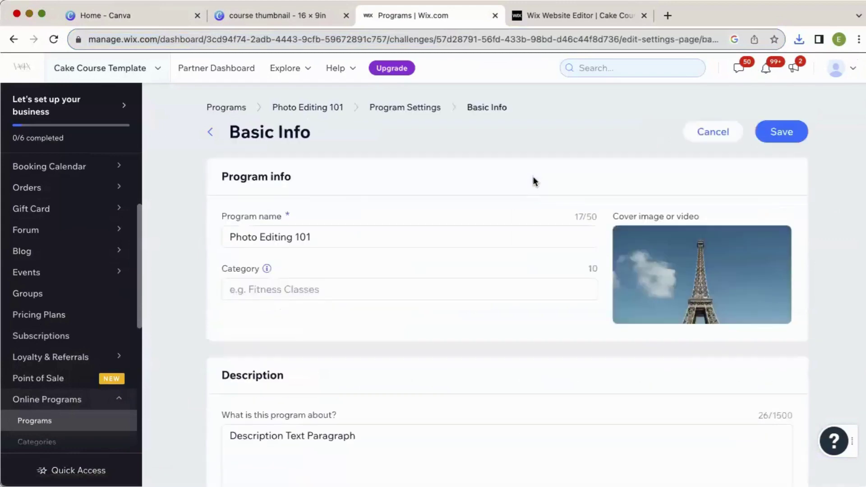
Replace the cover image with course thumbnail.png uploaded from the computer
{"action": "mouse_move", "coordinate": [702, 274]}
{"action": "left_click", "coordinate": [687, 274]}
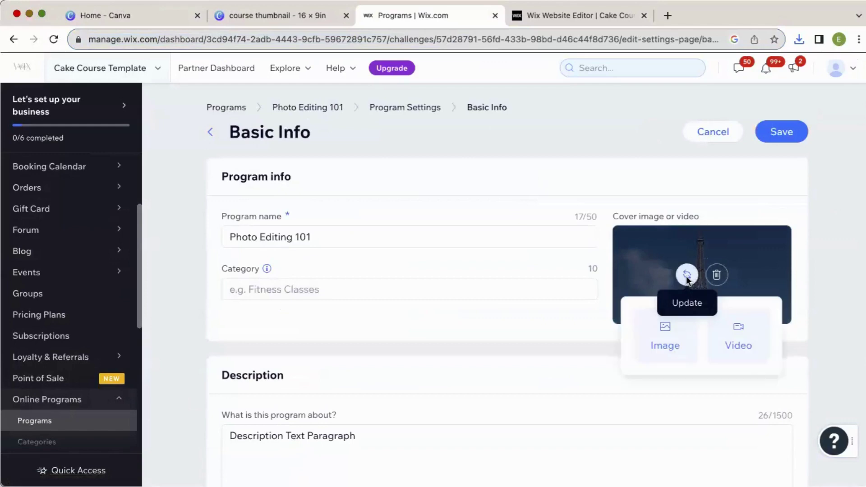
{"action": "left_click", "coordinate": [669, 326]}
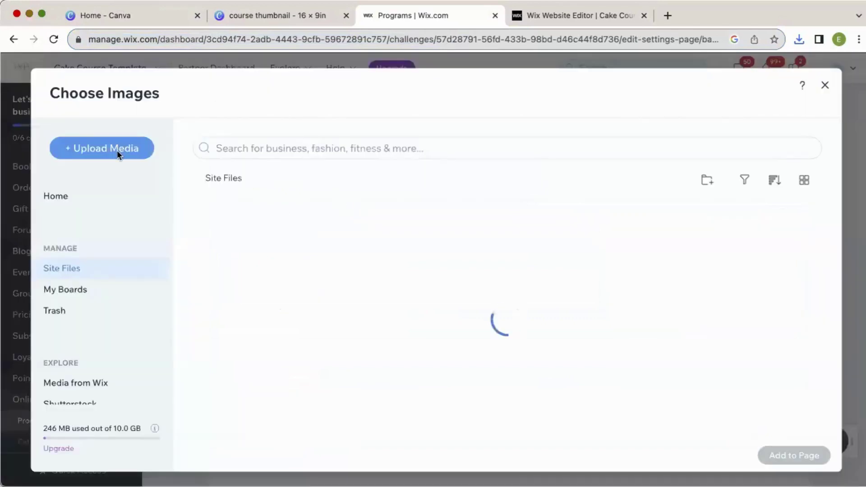
{"action": "left_click", "coordinate": [117, 151]}
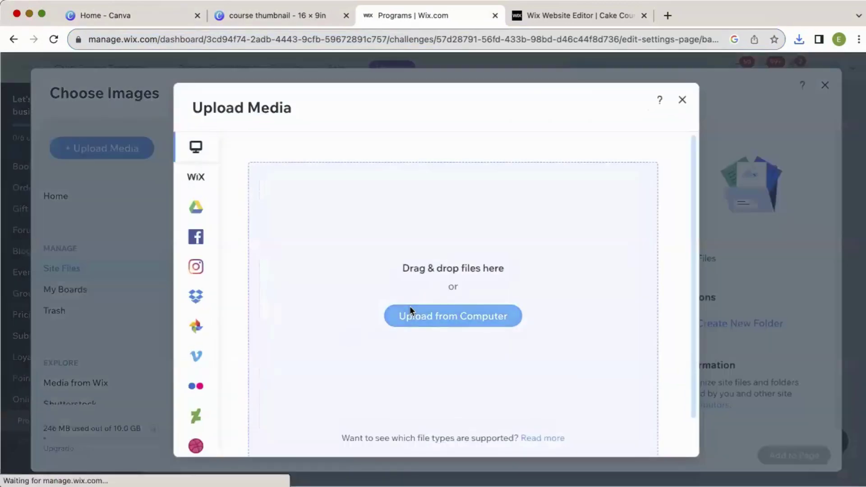
{"action": "left_click", "coordinate": [434, 321]}
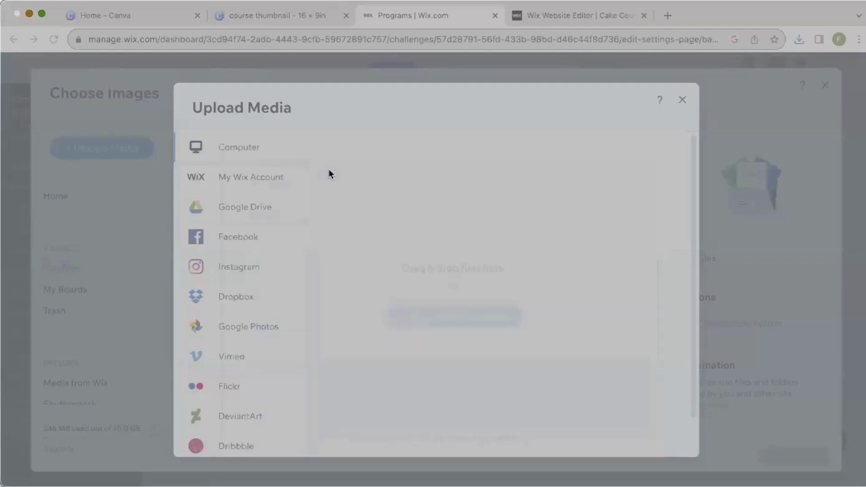
{"action": "key", "text": "Return"}
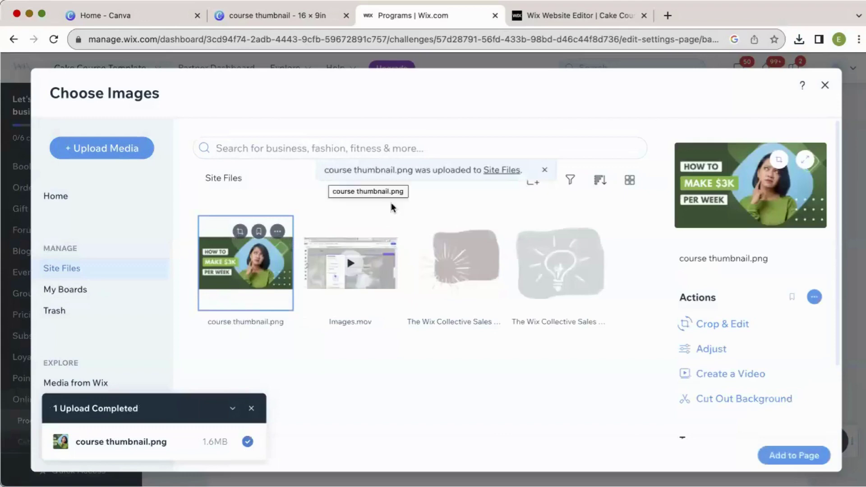
{"action": "left_click", "coordinate": [809, 452]}
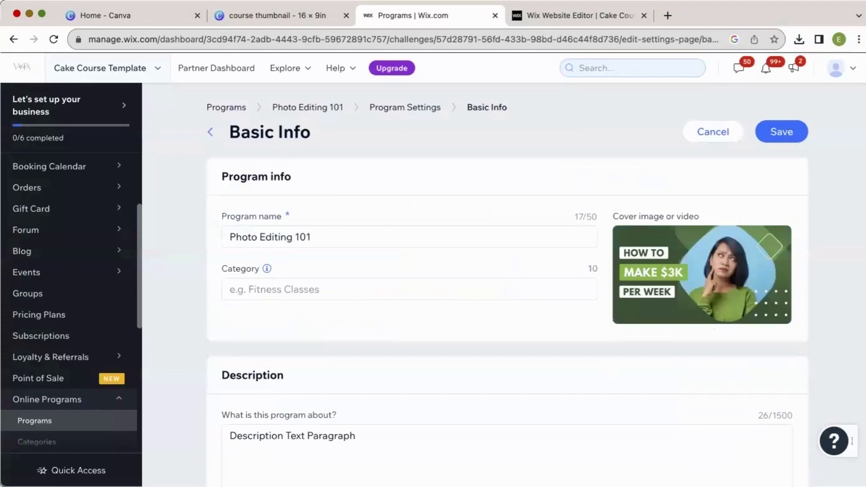
Save the new cover image and preview the site in the Editor
{"action": "left_click", "coordinate": [788, 141]}
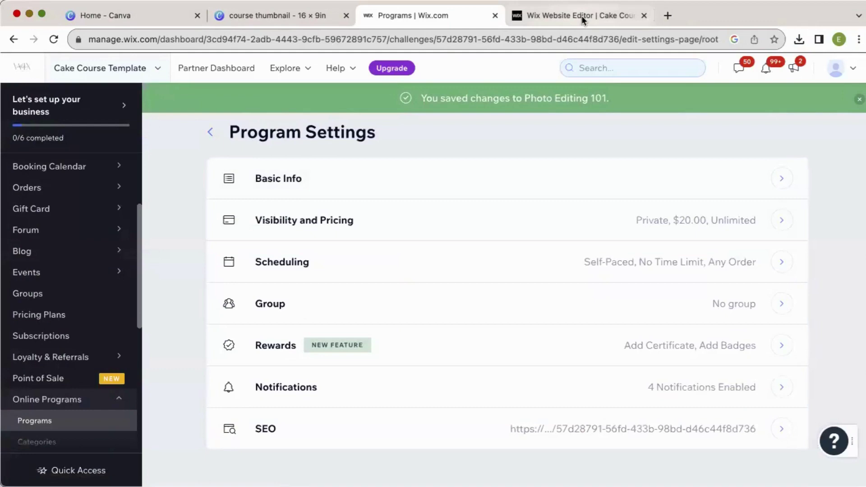
{"action": "left_click", "coordinate": [581, 15]}
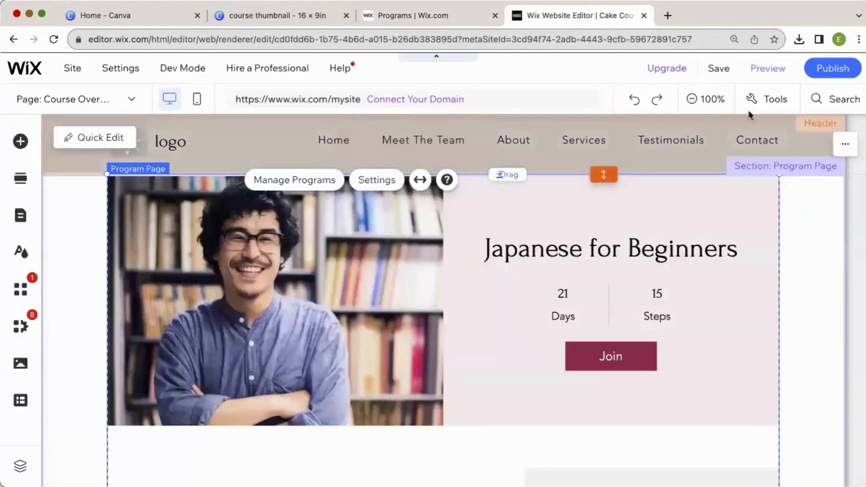
{"action": "left_click", "coordinate": [769, 71]}
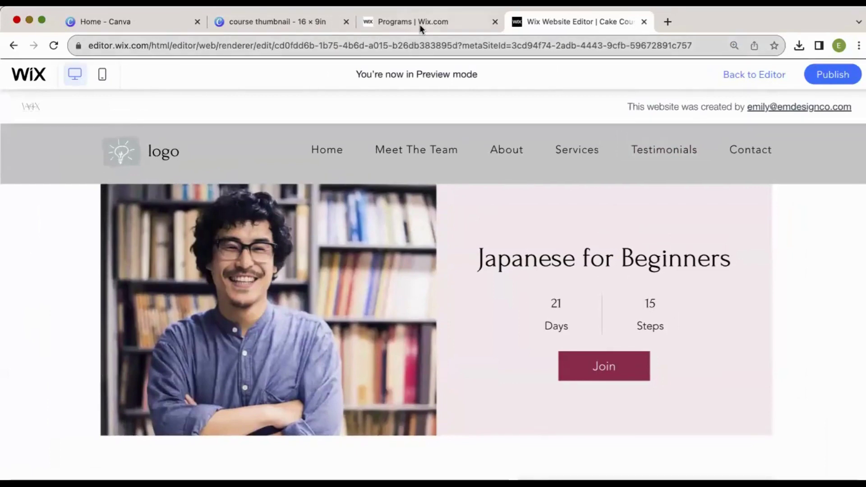
Resave Visibility and Pricing unchanged: private, $20.00
{"action": "left_click", "coordinate": [420, 22]}
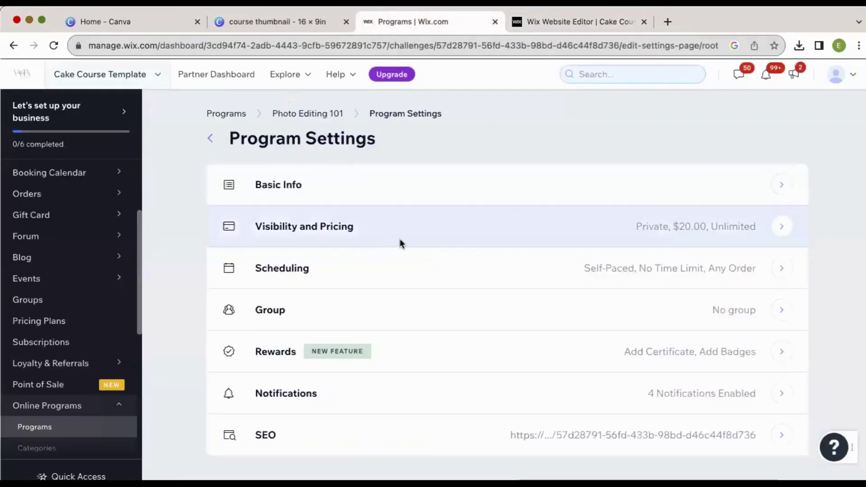
{"action": "left_click", "coordinate": [430, 230]}
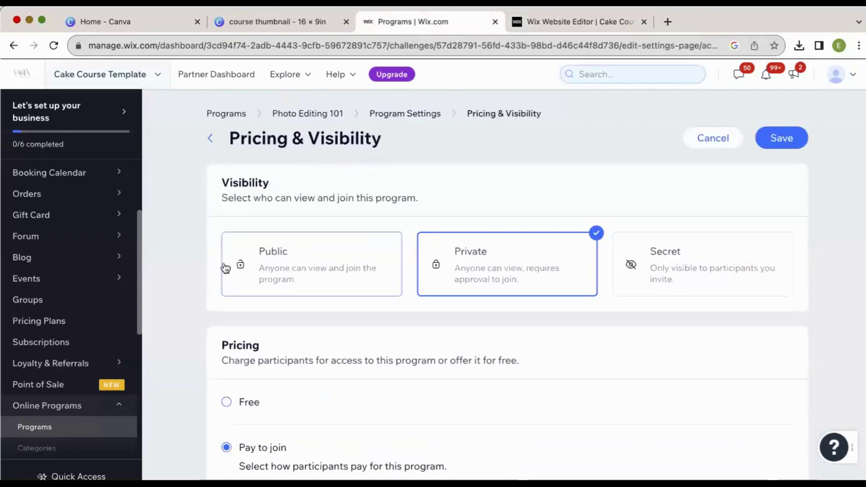
{"action": "scroll", "coordinate": [524, 288], "scroll_direction": "down", "scroll_amount": 1}
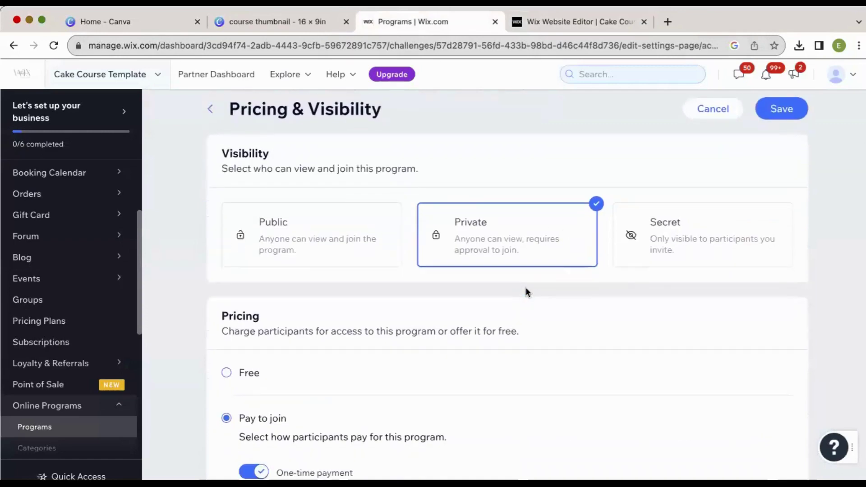
{"action": "scroll", "coordinate": [488, 237], "scroll_direction": "down", "scroll_amount": 3}
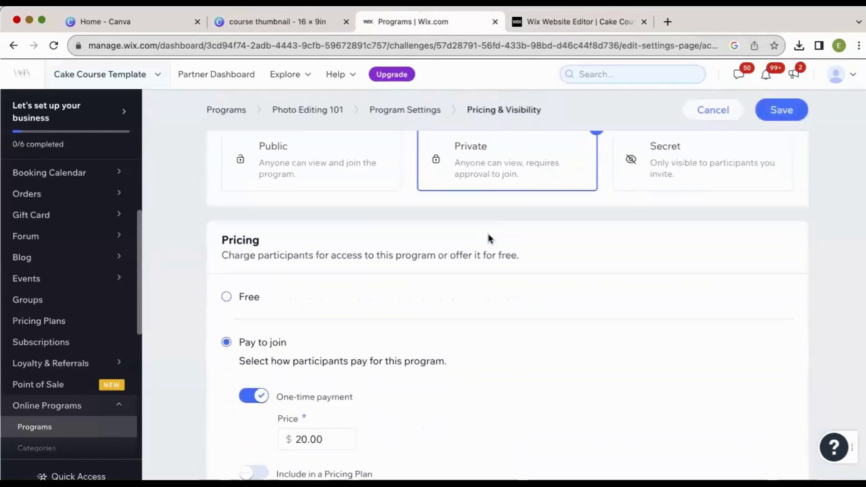
{"action": "scroll", "coordinate": [488, 236], "scroll_direction": "down", "scroll_amount": 5}
{"action": "scroll", "coordinate": [489, 238], "scroll_direction": "up", "scroll_amount": 5}
{"action": "scroll", "coordinate": [489, 238], "scroll_direction": "up", "scroll_amount": 4}
{"action": "left_click", "coordinate": [783, 148]}
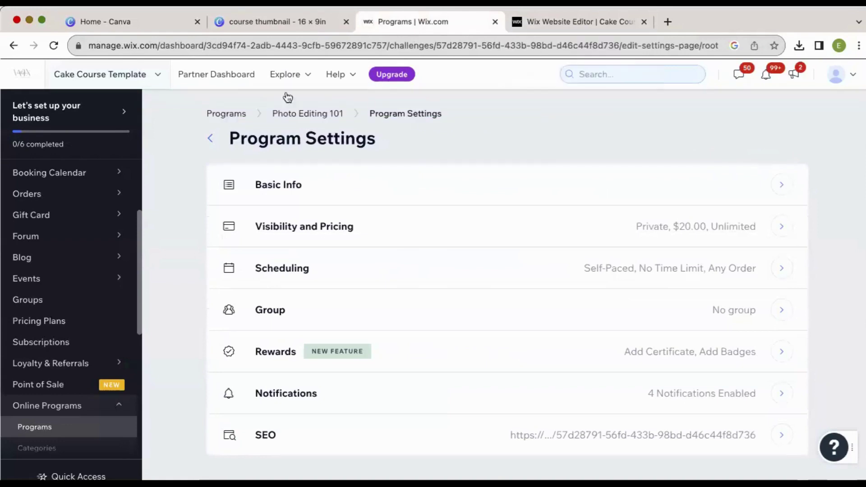
Publish Photo Editing 101 from its overview page and confirm the dialog
{"action": "left_click", "coordinate": [313, 115]}
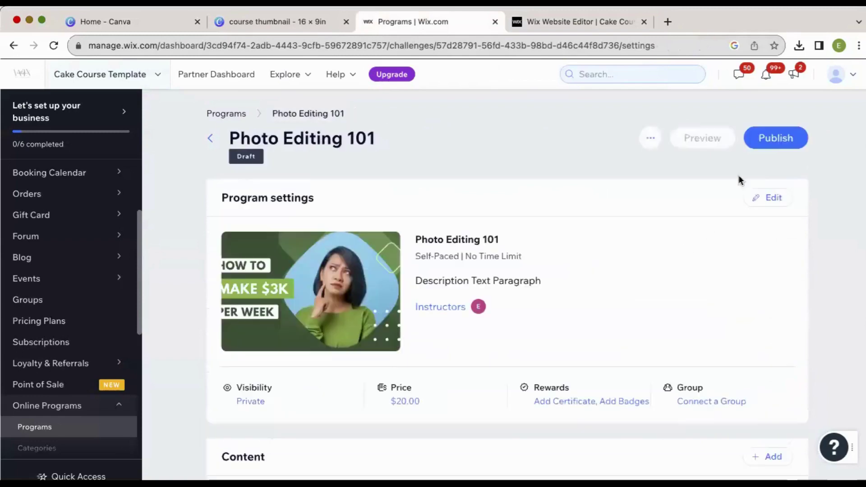
{"action": "left_click", "coordinate": [774, 137]}
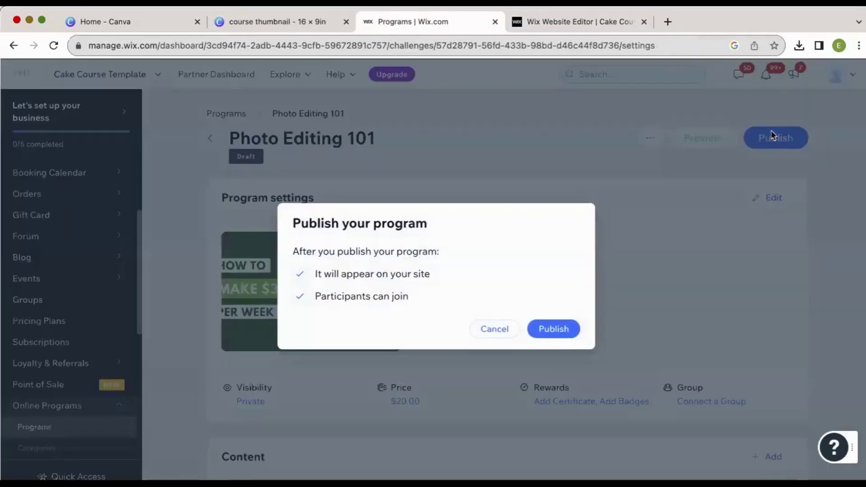
{"action": "left_click", "coordinate": [555, 329]}
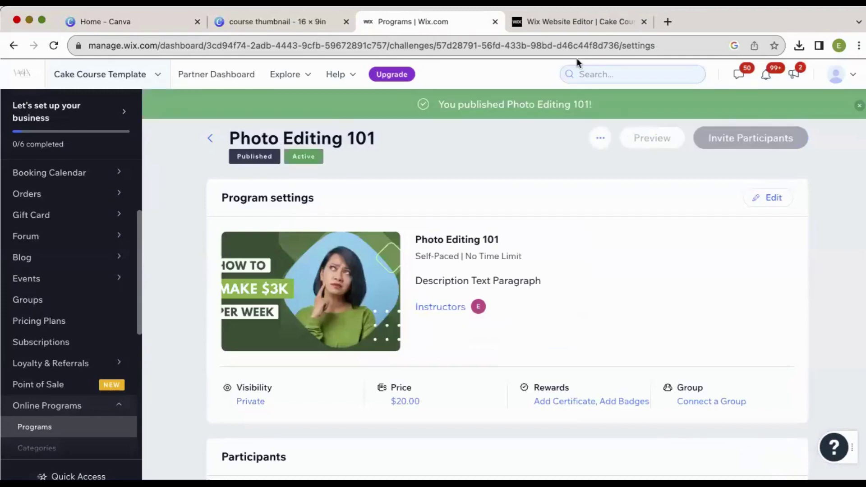
Exit Preview and select the Program Page widget
{"action": "left_click", "coordinate": [614, 22]}
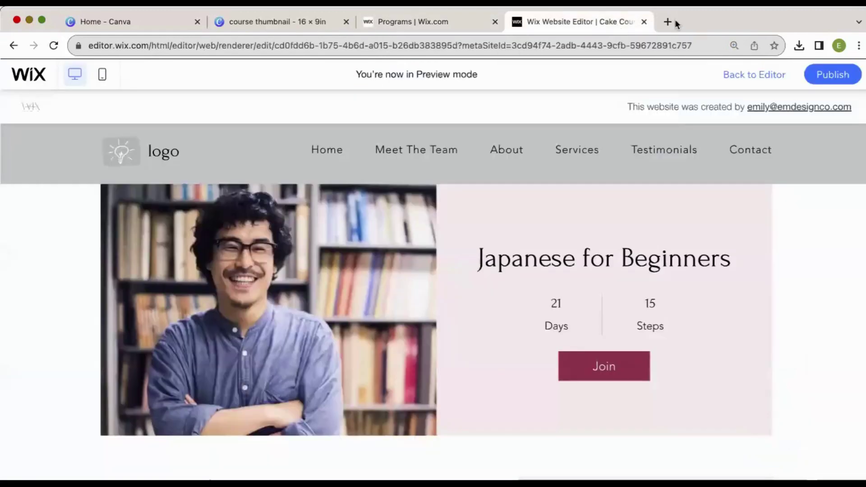
{"action": "left_click", "coordinate": [767, 76]}
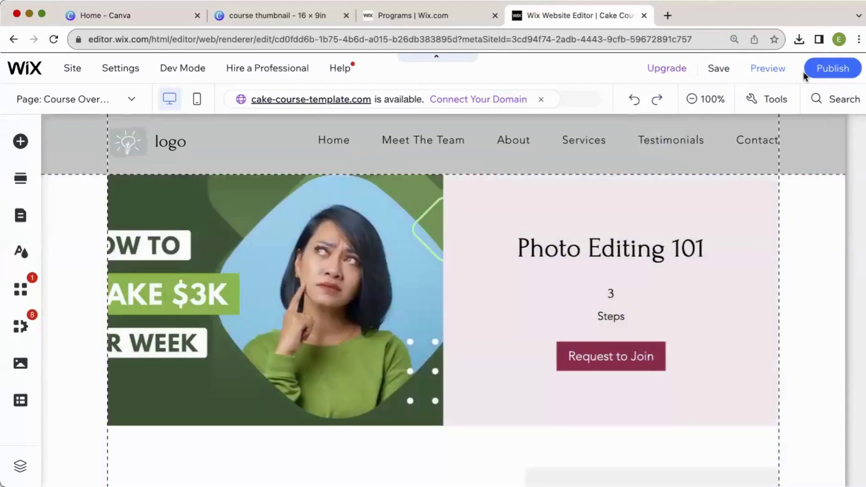
{"action": "mouse_move", "coordinate": [549, 194]}
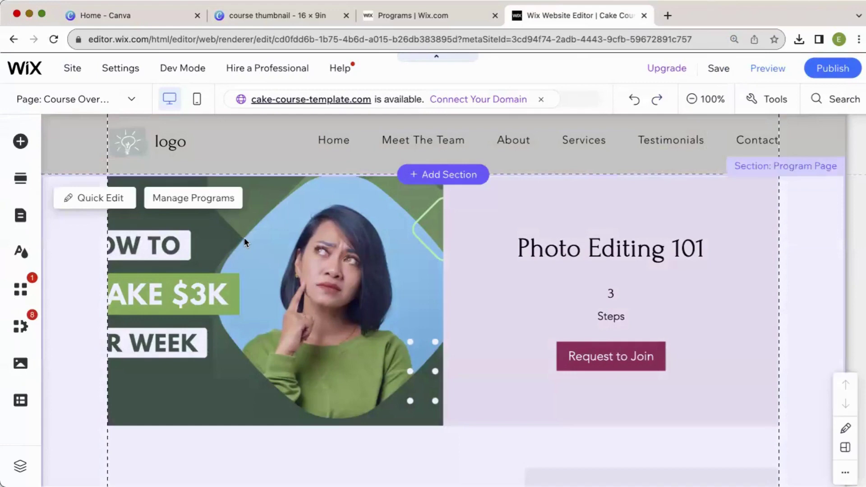
{"action": "left_click", "coordinate": [244, 237]}
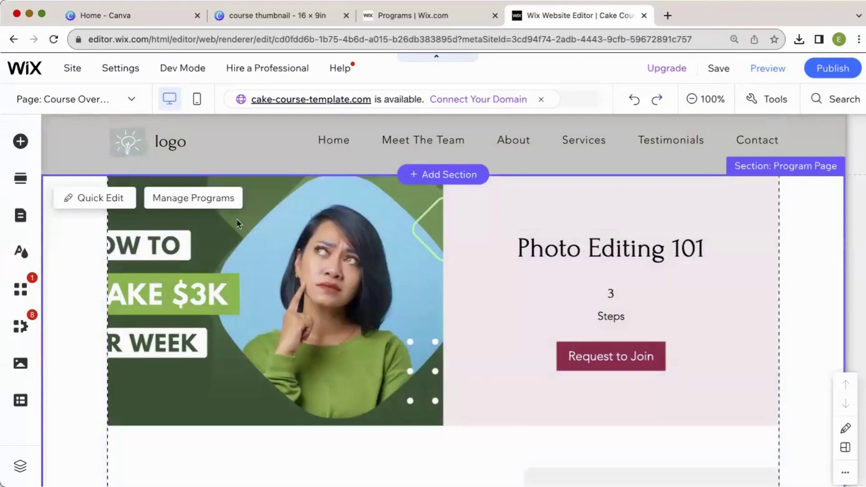
{"action": "left_click", "coordinate": [287, 225]}
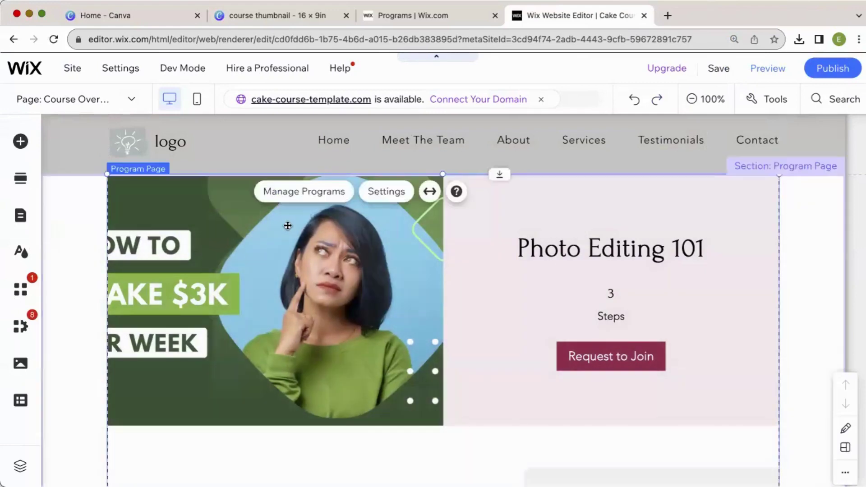
Set the Program Page thumbnail crop position to left-middle
{"action": "left_click", "coordinate": [386, 192]}
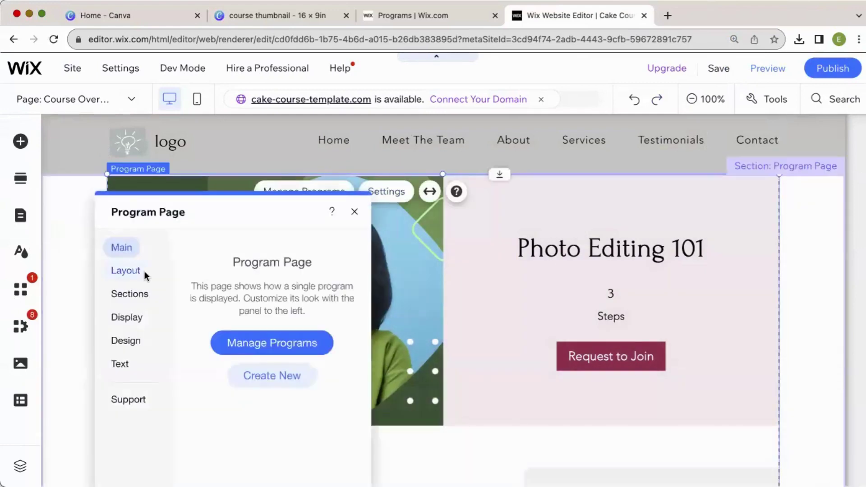
{"action": "left_click", "coordinate": [127, 273]}
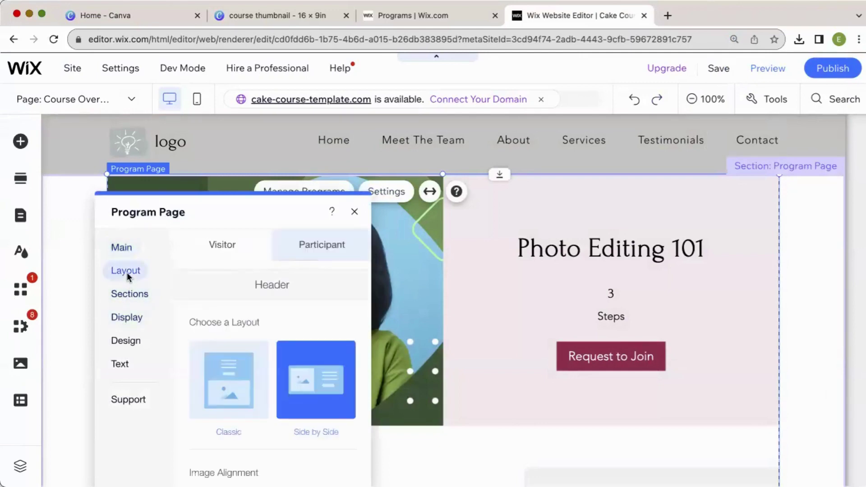
{"action": "scroll", "coordinate": [223, 392], "scroll_direction": "down", "scroll_amount": 2}
{"action": "scroll", "coordinate": [220, 390], "scroll_direction": "down", "scroll_amount": 5}
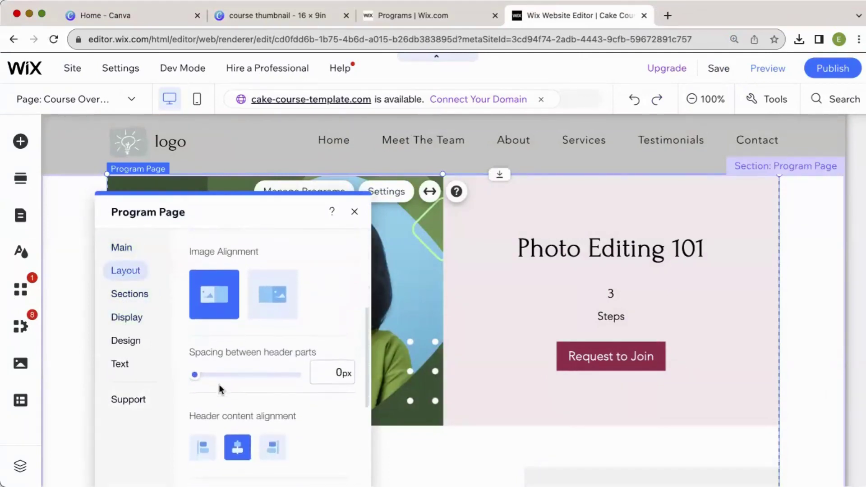
{"action": "left_click_drag", "start_coordinate": [251, 204], "coordinate": [667, 133]}
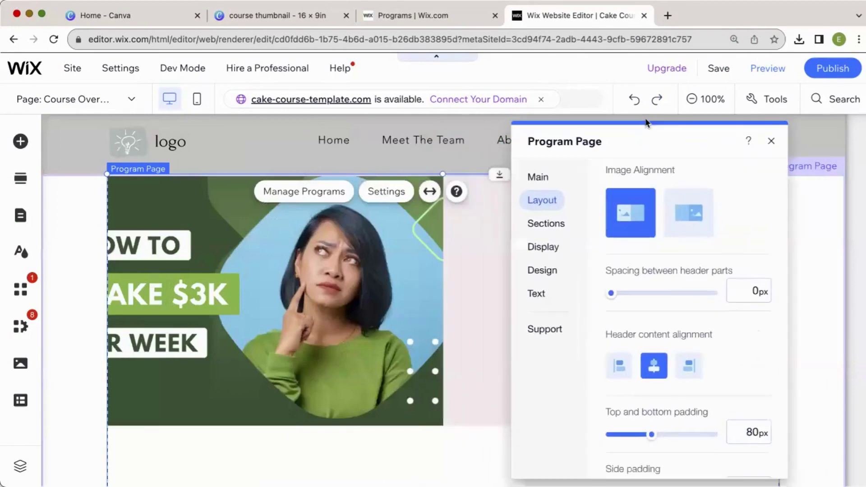
{"action": "scroll", "coordinate": [665, 285], "scroll_direction": "down", "scroll_amount": 2}
{"action": "scroll", "coordinate": [665, 283], "scroll_direction": "down", "scroll_amount": 1}
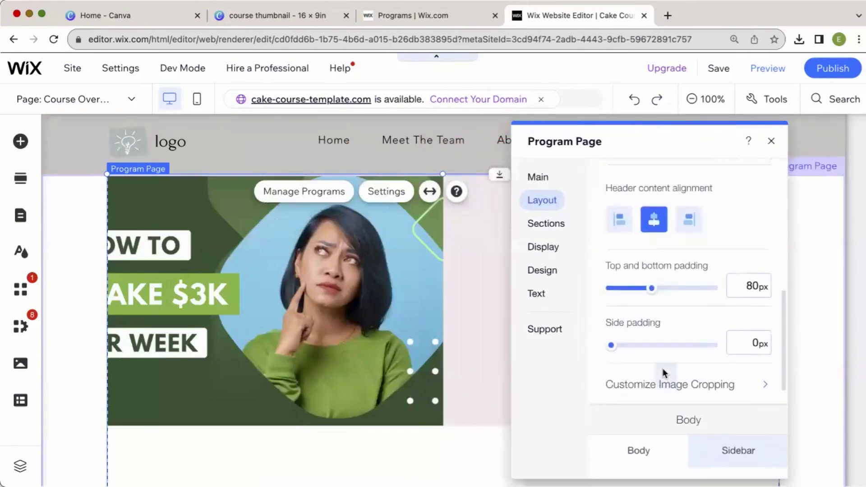
{"action": "left_click", "coordinate": [671, 383]}
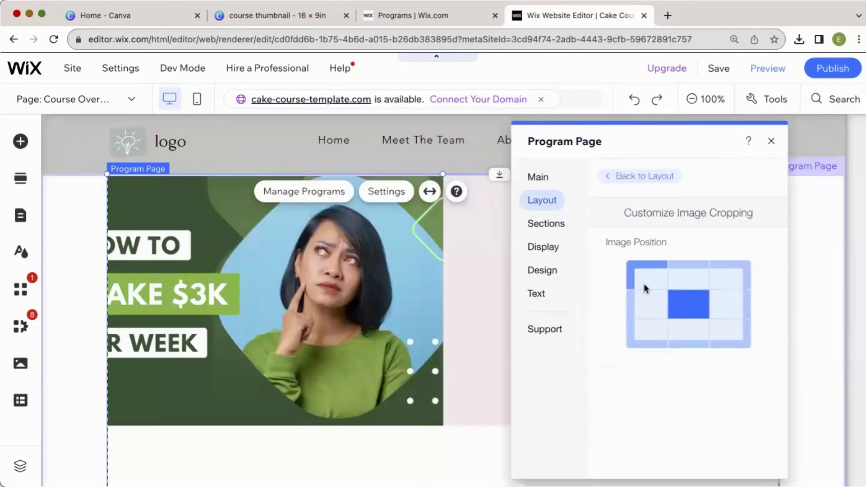
{"action": "left_click", "coordinate": [644, 302]}
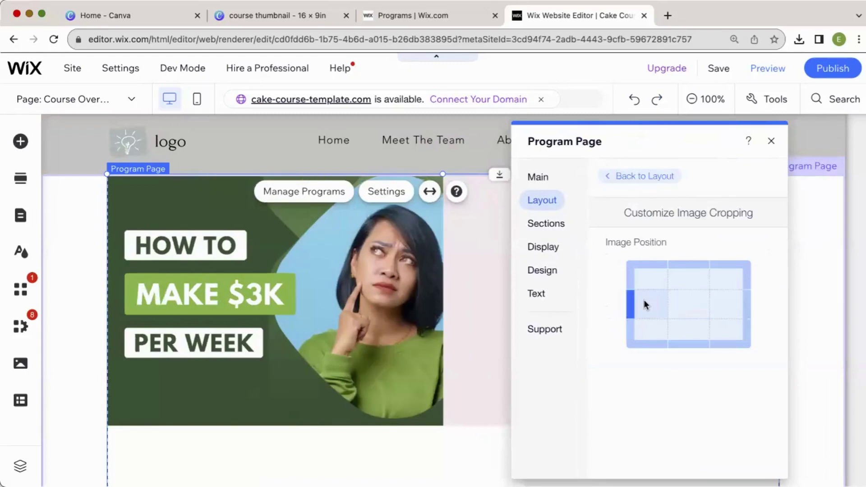
{"action": "left_click", "coordinate": [771, 141]}
Switch the Program Page header layout to Classic, with the title above the thumbnail
{"action": "left_click", "coordinate": [400, 192]}
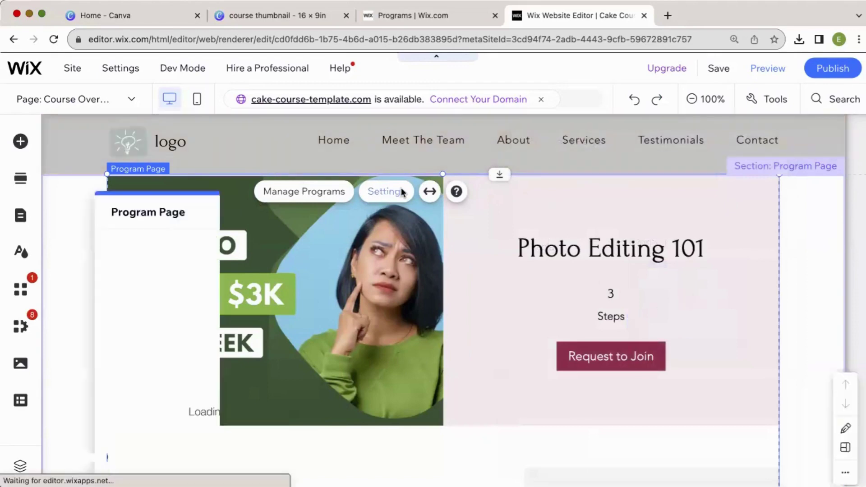
{"action": "left_click_drag", "start_coordinate": [300, 211], "coordinate": [771, 142]}
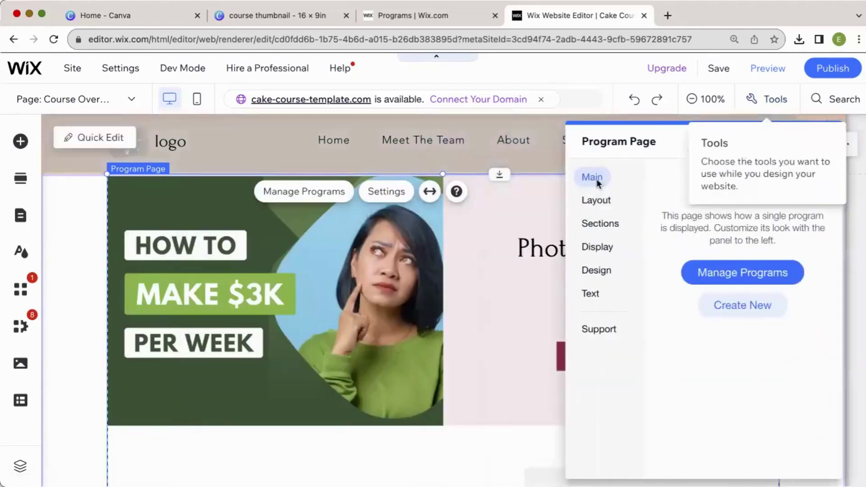
{"action": "left_click", "coordinate": [595, 200]}
{"action": "scroll", "coordinate": [693, 328], "scroll_direction": "down", "scroll_amount": 2}
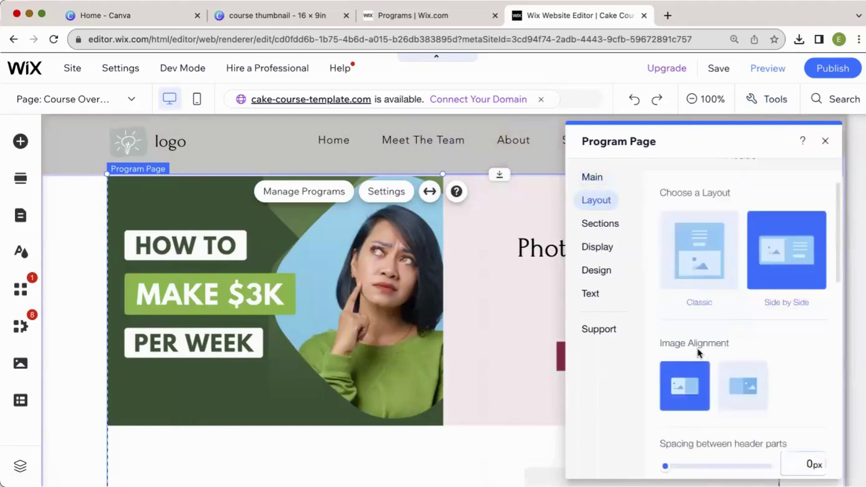
{"action": "scroll", "coordinate": [698, 348], "scroll_direction": "down", "scroll_amount": 3}
{"action": "scroll", "coordinate": [698, 349], "scroll_direction": "down", "scroll_amount": 3}
{"action": "scroll", "coordinate": [698, 349], "scroll_direction": "down", "scroll_amount": 2}
{"action": "scroll", "coordinate": [698, 349], "scroll_direction": "down", "scroll_amount": 2}
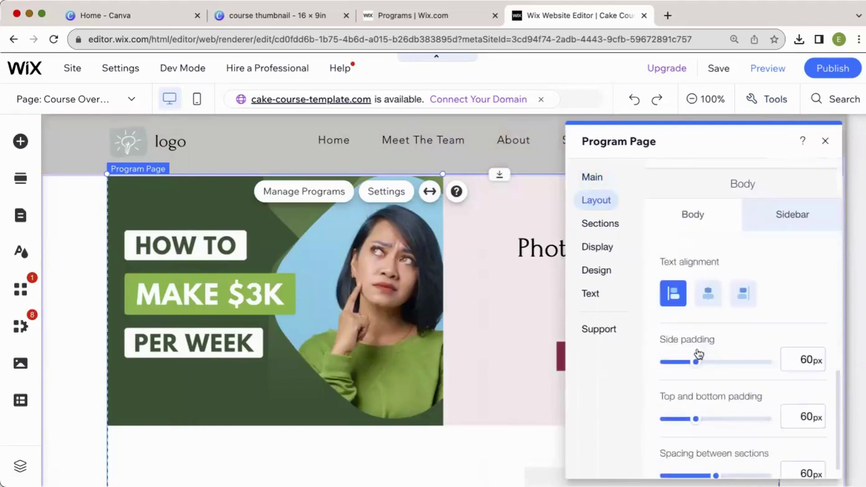
{"action": "scroll", "coordinate": [697, 349], "scroll_direction": "up", "scroll_amount": 4}
{"action": "scroll", "coordinate": [697, 348], "scroll_direction": "up", "scroll_amount": 5}
{"action": "left_click", "coordinate": [702, 288]}
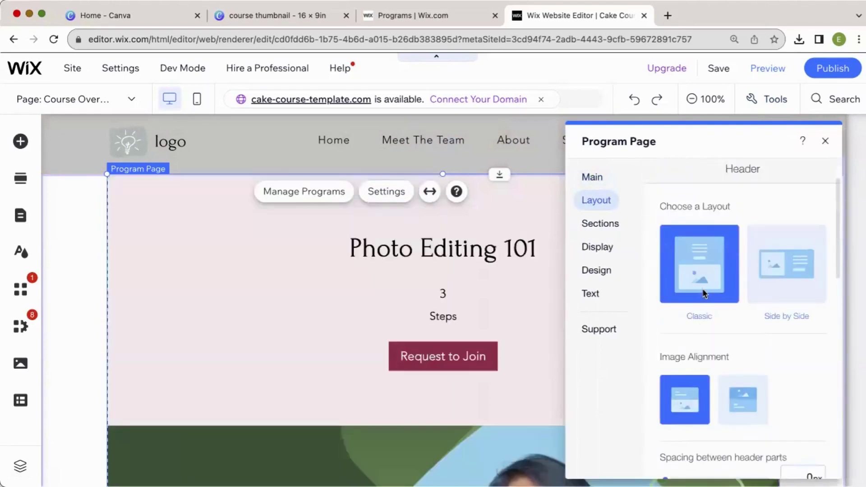
{"action": "scroll", "coordinate": [483, 328], "scroll_direction": "down", "scroll_amount": 5}
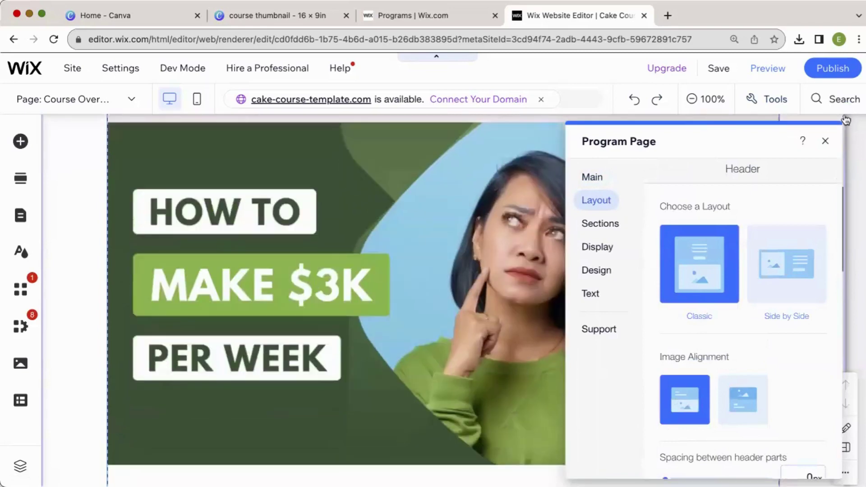
{"action": "scroll", "coordinate": [823, 145], "scroll_direction": "down", "scroll_amount": 1}
{"action": "scroll", "coordinate": [823, 144], "scroll_direction": "down", "scroll_amount": 2}
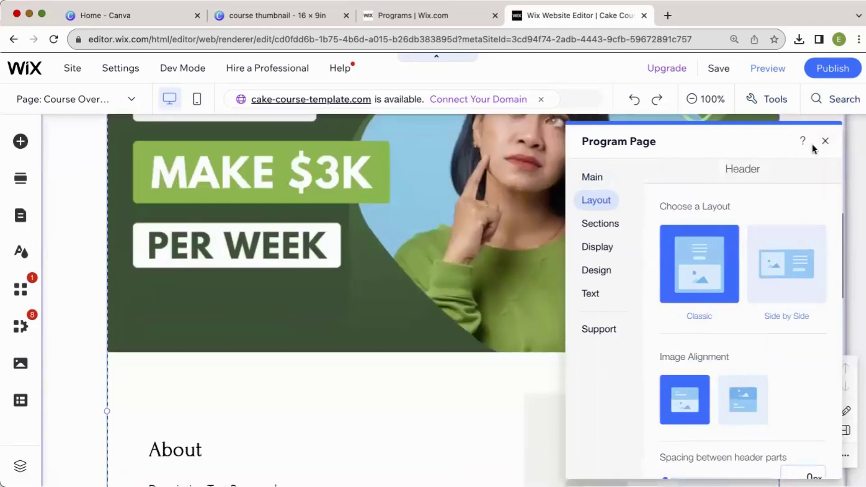
{"action": "left_click", "coordinate": [824, 142]}
{"action": "scroll", "coordinate": [477, 285], "scroll_direction": "down", "scroll_amount": 2}
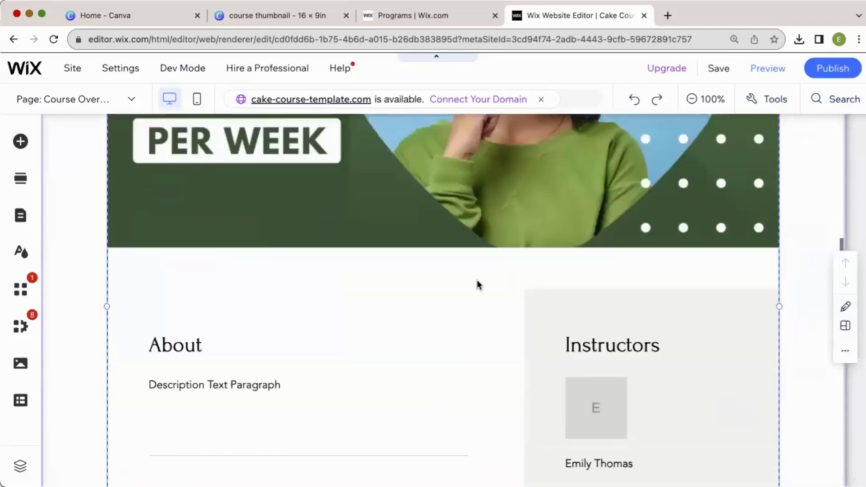
{"action": "scroll", "coordinate": [477, 284], "scroll_direction": "up", "scroll_amount": 6}
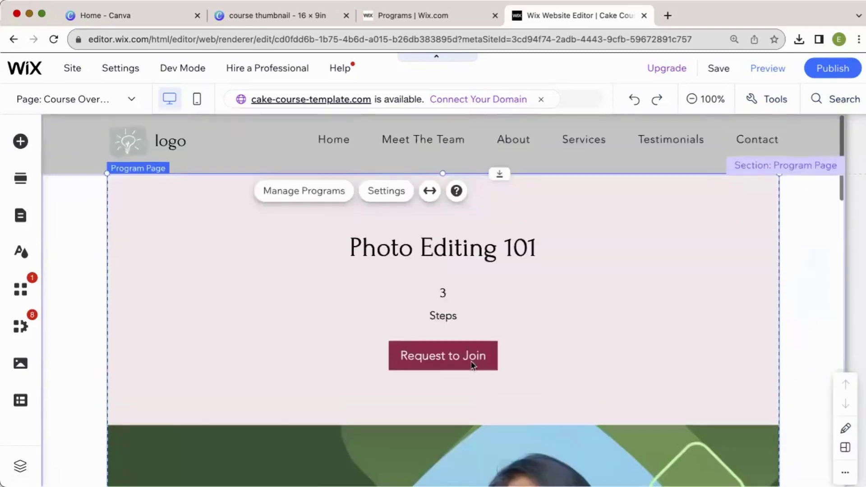
{"action": "scroll", "coordinate": [490, 398], "scroll_direction": "down", "scroll_amount": 1}
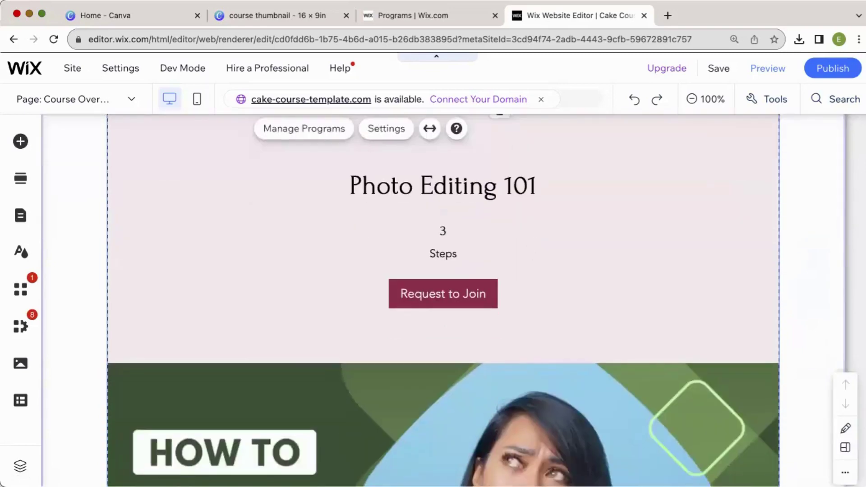
{"action": "scroll", "coordinate": [462, 201], "scroll_direction": "down", "scroll_amount": 1}
{"action": "scroll", "coordinate": [463, 197], "scroll_direction": "down", "scroll_amount": 1}
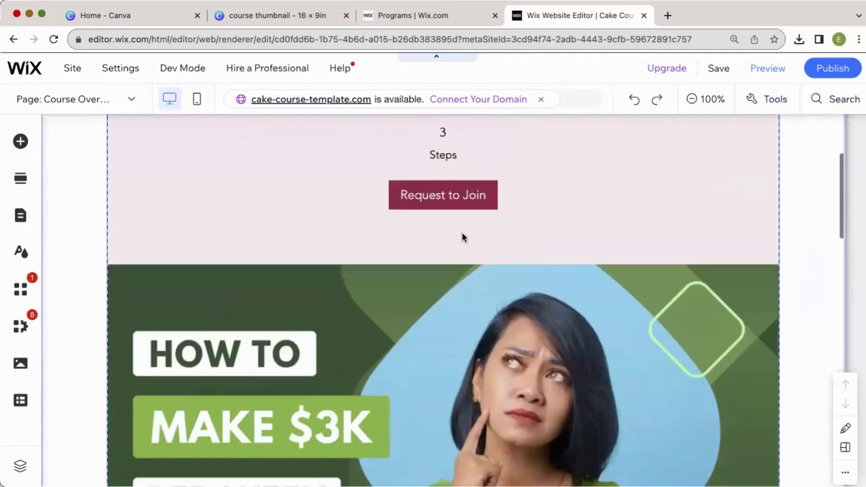
{"action": "scroll", "coordinate": [415, 158], "scroll_direction": "up", "scroll_amount": 3}
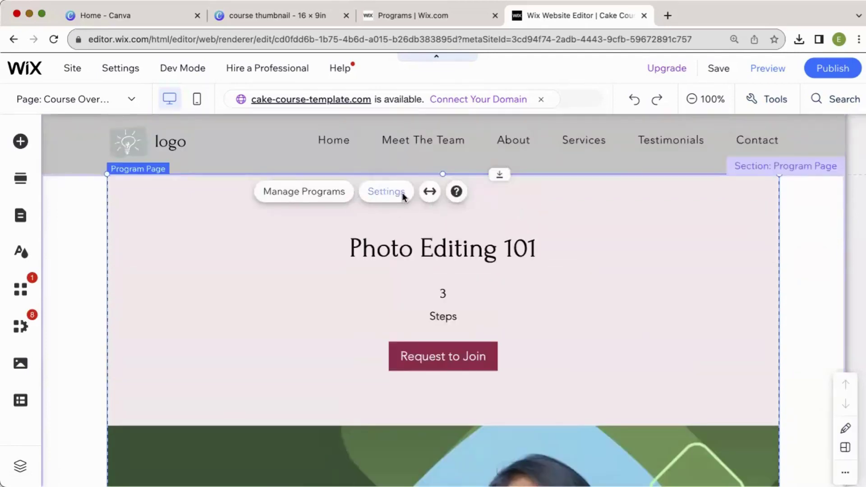
Switch the Program Page header back to Side by Side and show the site pages list
{"action": "left_click", "coordinate": [382, 191]}
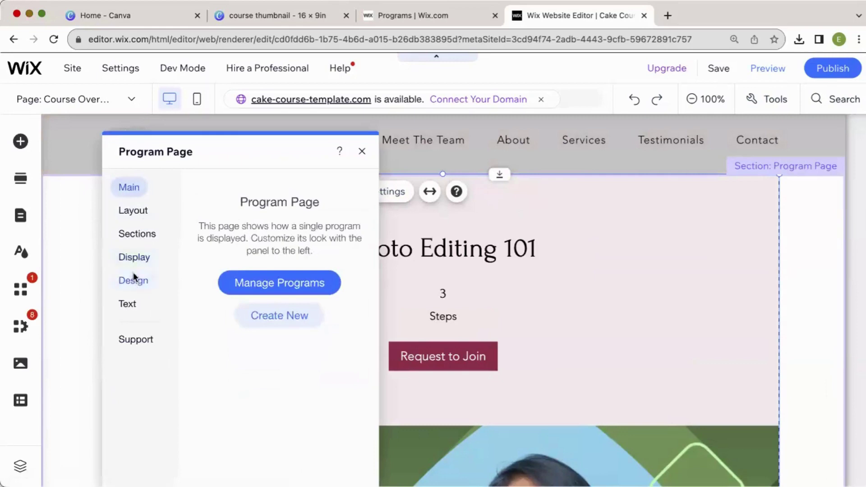
{"action": "left_click", "coordinate": [143, 215]}
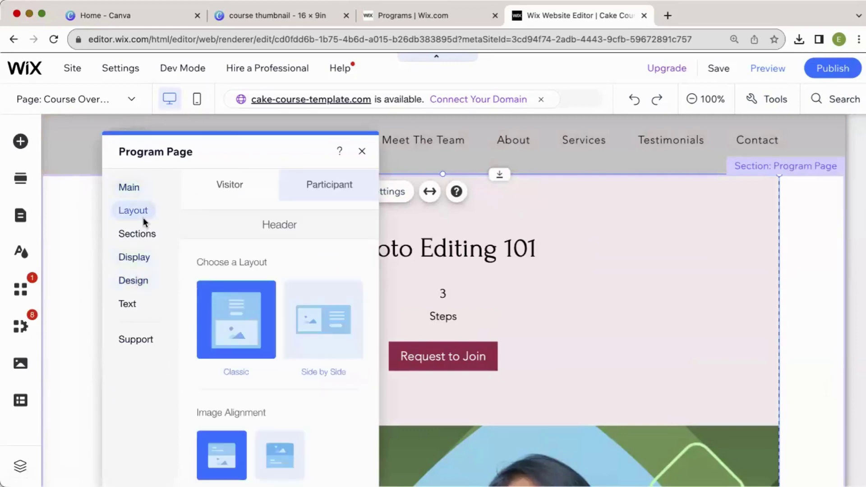
{"action": "left_click", "coordinate": [354, 300]}
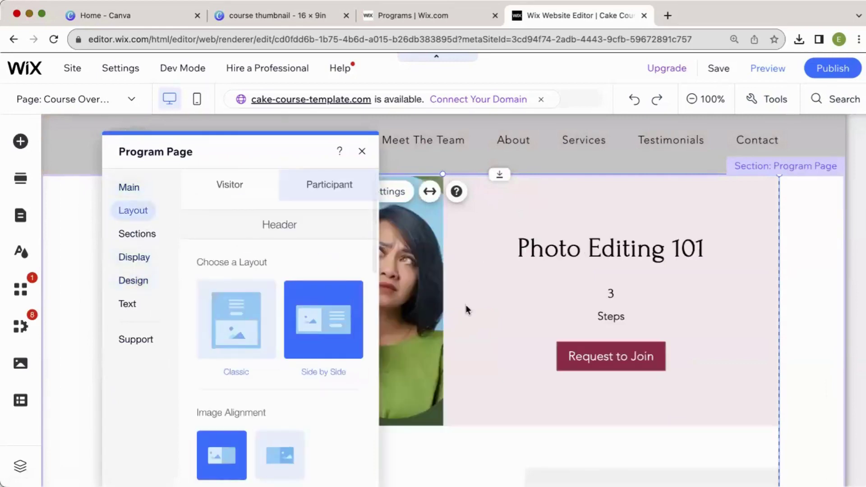
{"action": "left_click", "coordinate": [362, 153]}
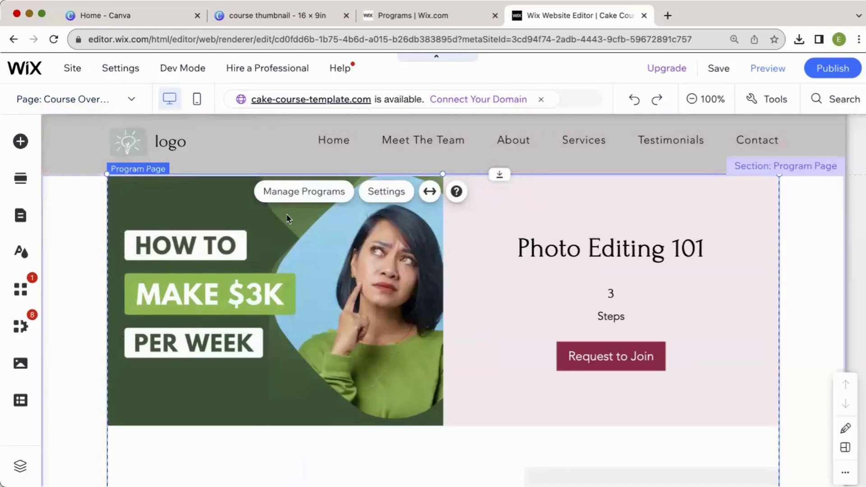
{"action": "left_click", "coordinate": [136, 102]}
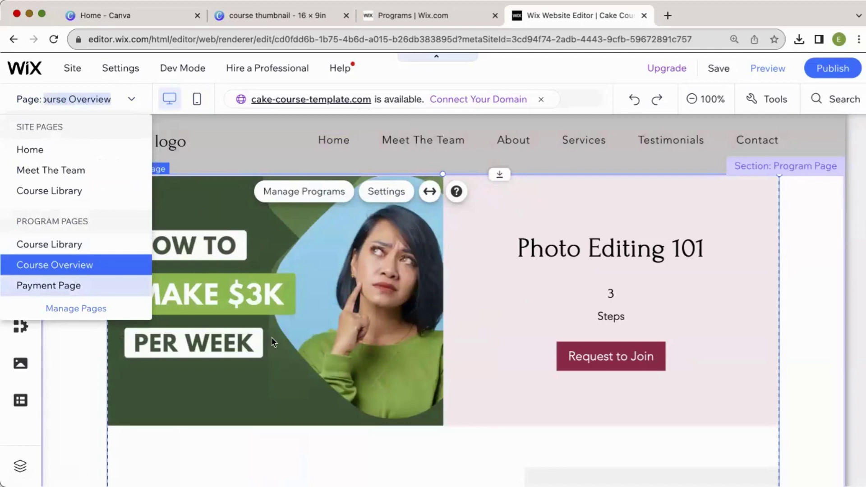
Go to the Course Library page and open the Program List settings
{"action": "left_click", "coordinate": [77, 248]}
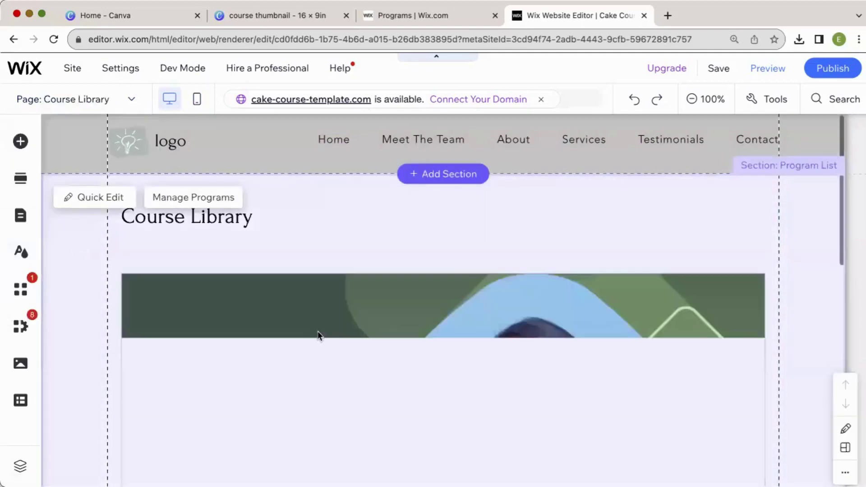
{"action": "scroll", "coordinate": [317, 331], "scroll_direction": "down", "scroll_amount": 5}
{"action": "scroll", "coordinate": [318, 336], "scroll_direction": "down", "scroll_amount": 1}
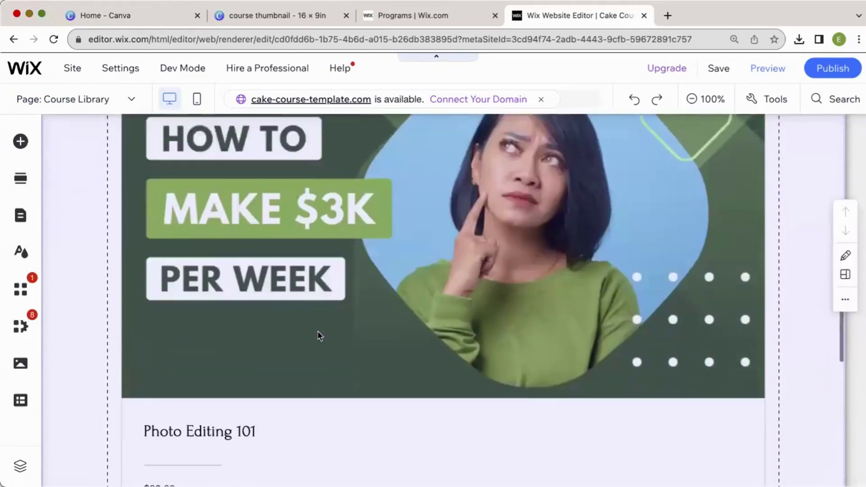
{"action": "scroll", "coordinate": [318, 335], "scroll_direction": "down", "scroll_amount": 1}
{"action": "scroll", "coordinate": [318, 336], "scroll_direction": "down", "scroll_amount": 2}
{"action": "scroll", "coordinate": [318, 336], "scroll_direction": "up", "scroll_amount": 3}
{"action": "scroll", "coordinate": [318, 336], "scroll_direction": "up", "scroll_amount": 3}
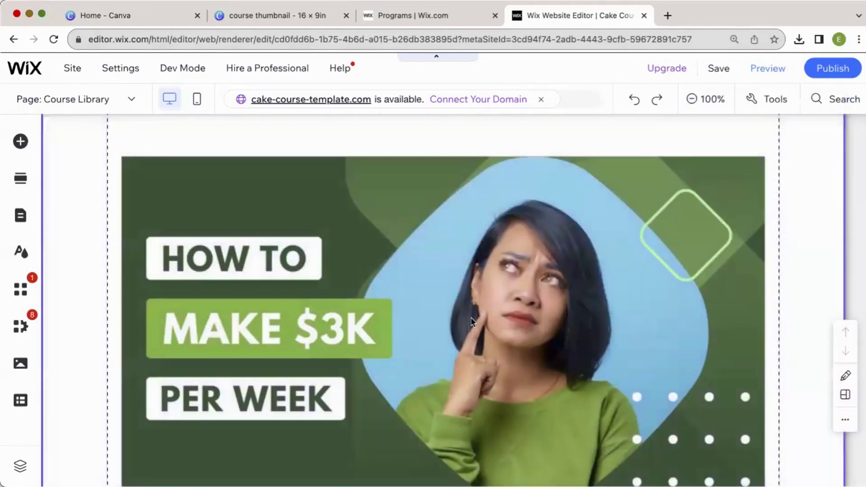
{"action": "scroll", "coordinate": [444, 216], "scroll_direction": "up", "scroll_amount": 2}
{"action": "scroll", "coordinate": [431, 223], "scroll_direction": "up", "scroll_amount": 1}
{"action": "left_click", "coordinate": [385, 316]}
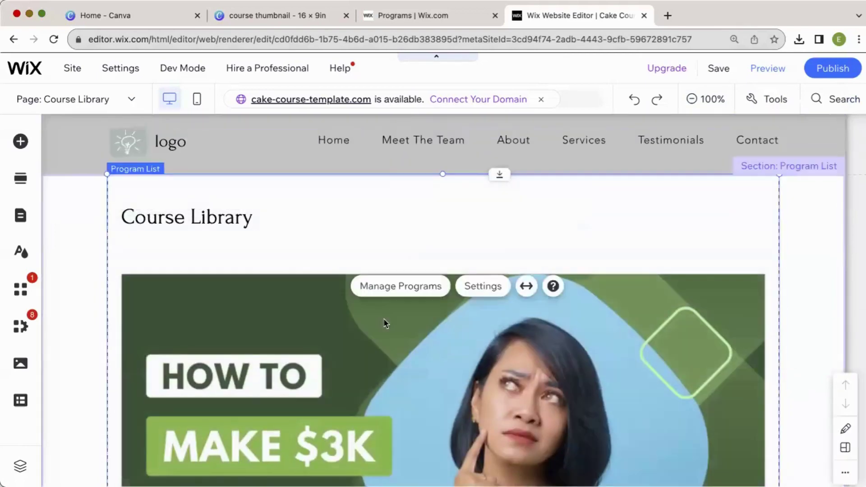
{"action": "left_click", "coordinate": [491, 286]}
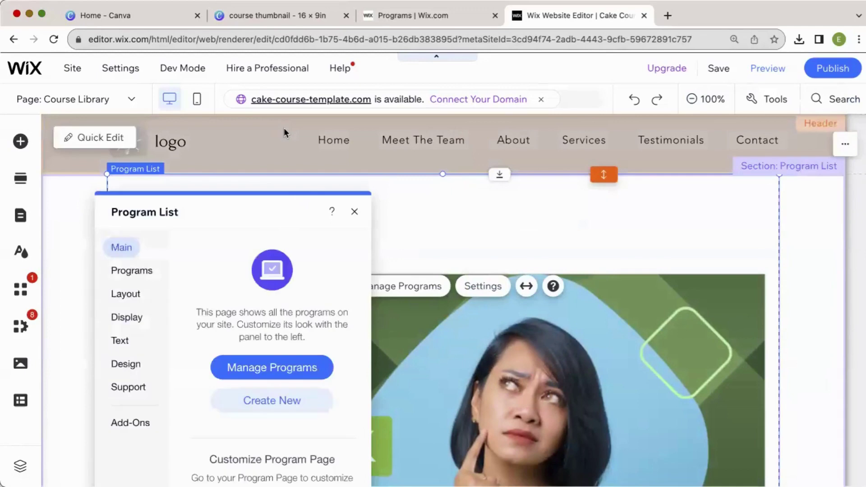
Set the Program List images to Rectangle with a 4:3 ratio
{"action": "left_click", "coordinate": [132, 271]}
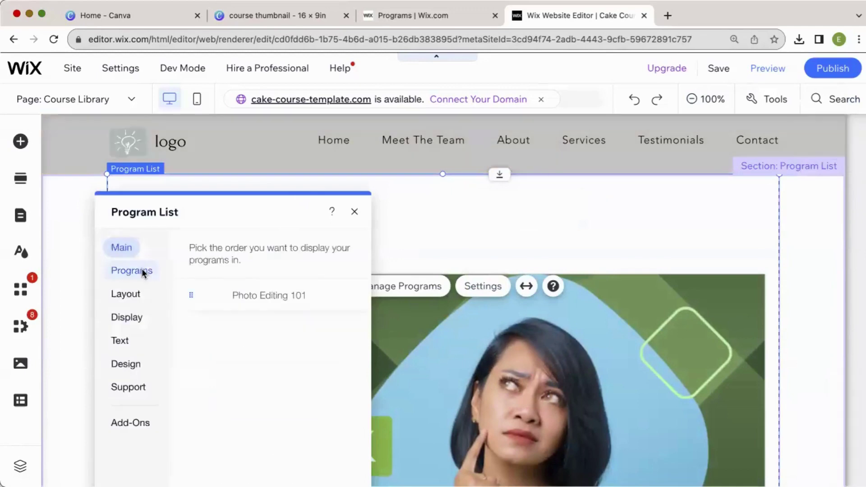
{"action": "left_click", "coordinate": [125, 293]}
{"action": "left_click_drag", "start_coordinate": [239, 196], "coordinate": [255, 147]}
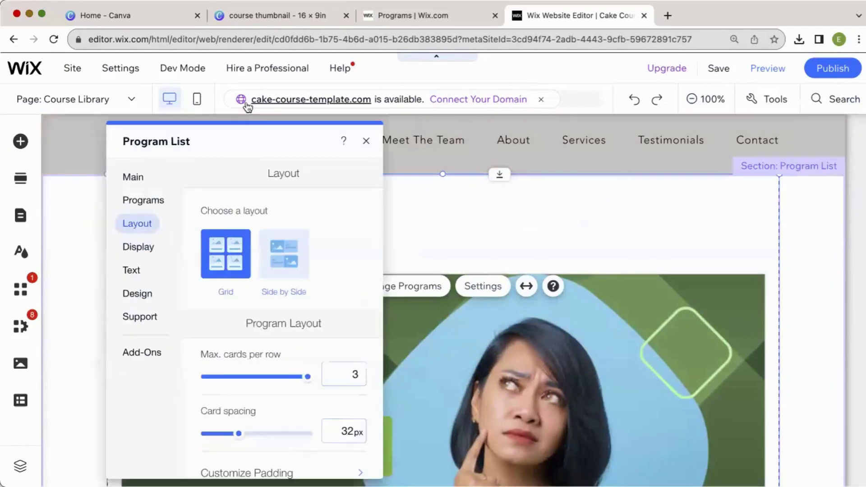
{"action": "scroll", "coordinate": [255, 402], "scroll_direction": "down", "scroll_amount": 5}
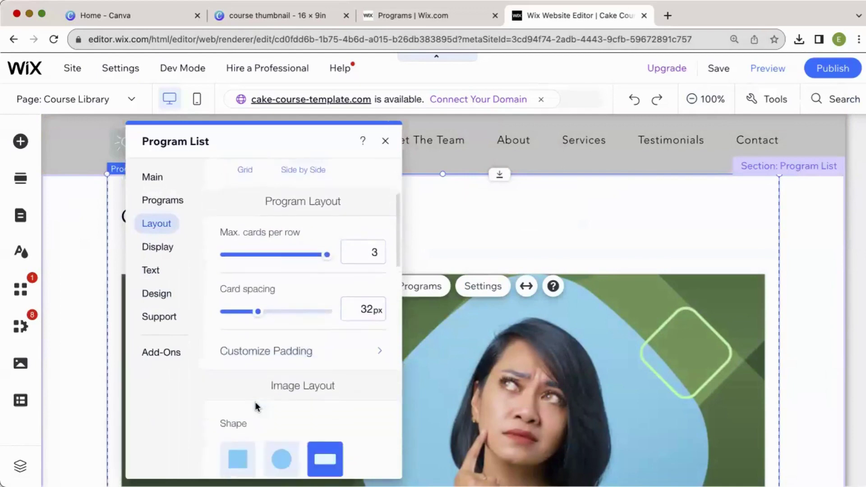
{"action": "scroll", "coordinate": [255, 402], "scroll_direction": "down", "scroll_amount": 1}
{"action": "left_click", "coordinate": [236, 378]}
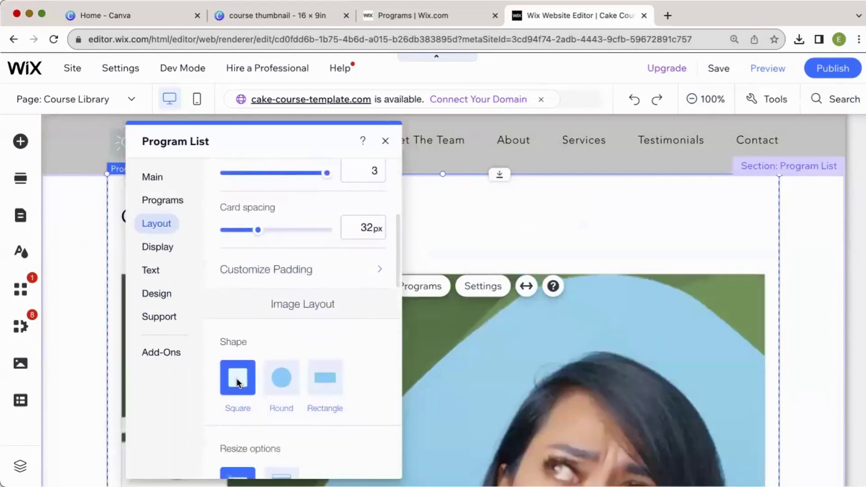
{"action": "left_click", "coordinate": [322, 380]}
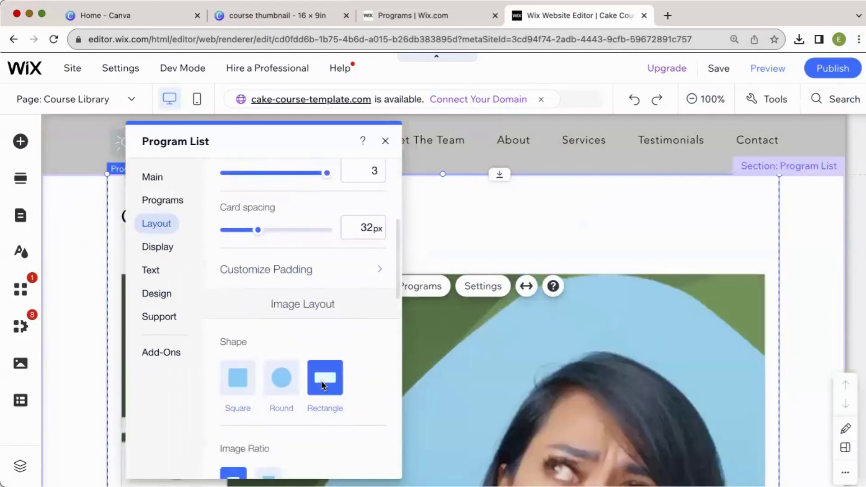
{"action": "scroll", "coordinate": [367, 392], "scroll_direction": "down", "scroll_amount": 4}
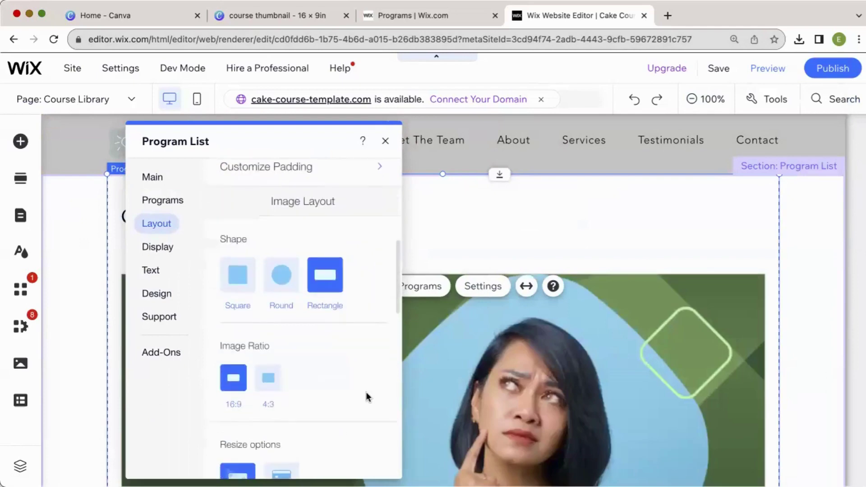
{"action": "left_click", "coordinate": [266, 361]}
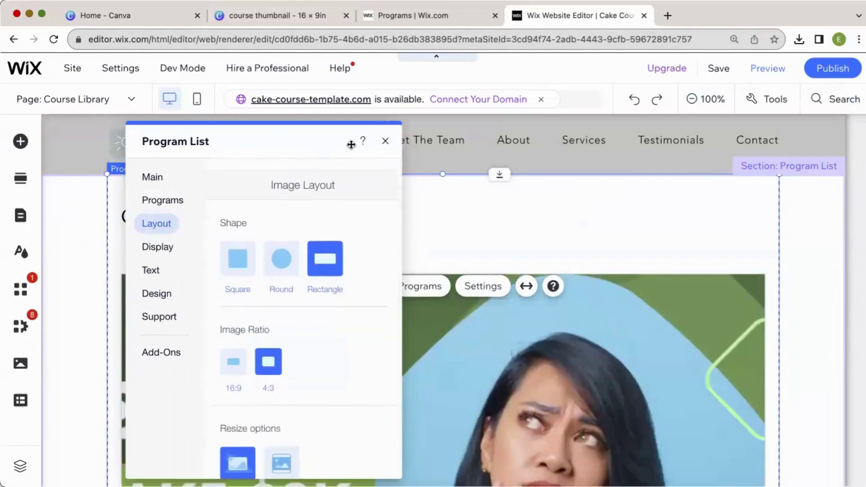
Anchor the program image crop to the left position
{"action": "left_click_drag", "start_coordinate": [308, 135], "coordinate": [731, 136]}
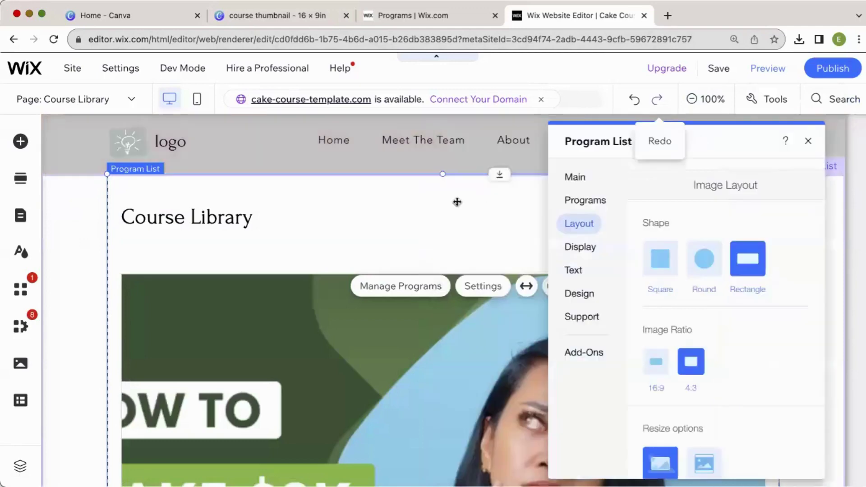
{"action": "scroll", "coordinate": [369, 305], "scroll_direction": "down", "scroll_amount": 1}
{"action": "scroll", "coordinate": [369, 305], "scroll_direction": "down", "scroll_amount": 2}
{"action": "scroll", "coordinate": [369, 305], "scroll_direction": "down", "scroll_amount": 2}
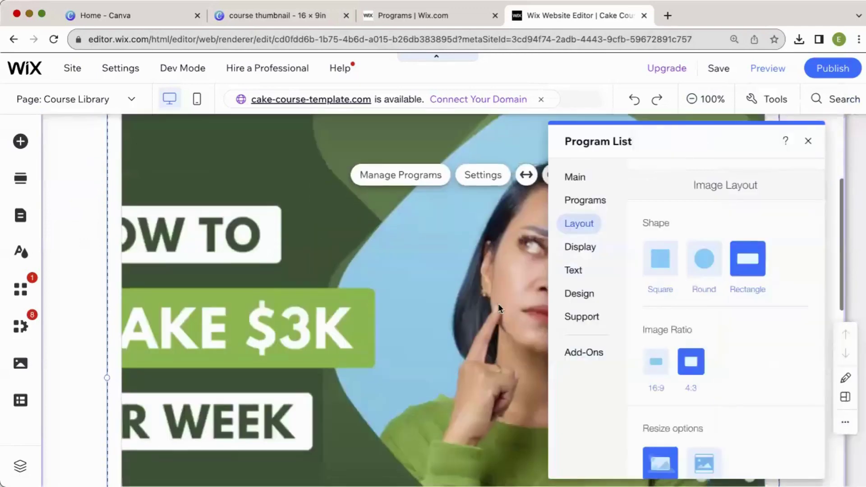
{"action": "scroll", "coordinate": [778, 387], "scroll_direction": "down", "scroll_amount": 2}
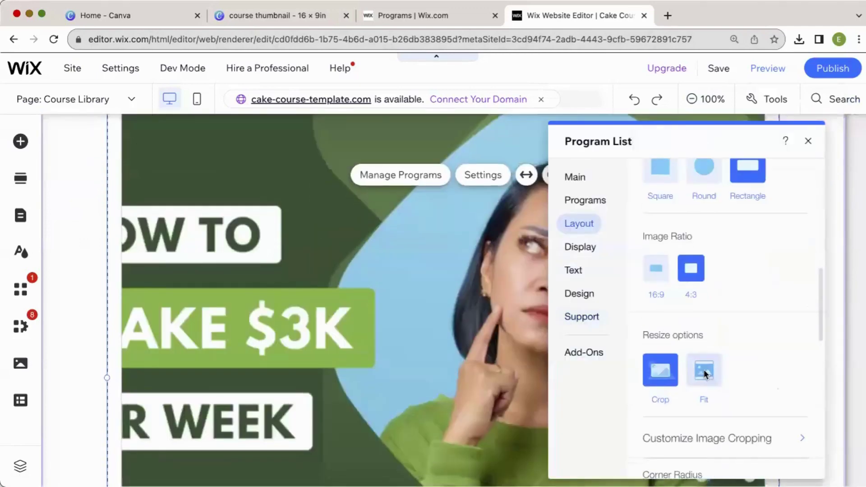
{"action": "scroll", "coordinate": [707, 399], "scroll_direction": "down", "scroll_amount": 1}
{"action": "left_click", "coordinate": [735, 372]}
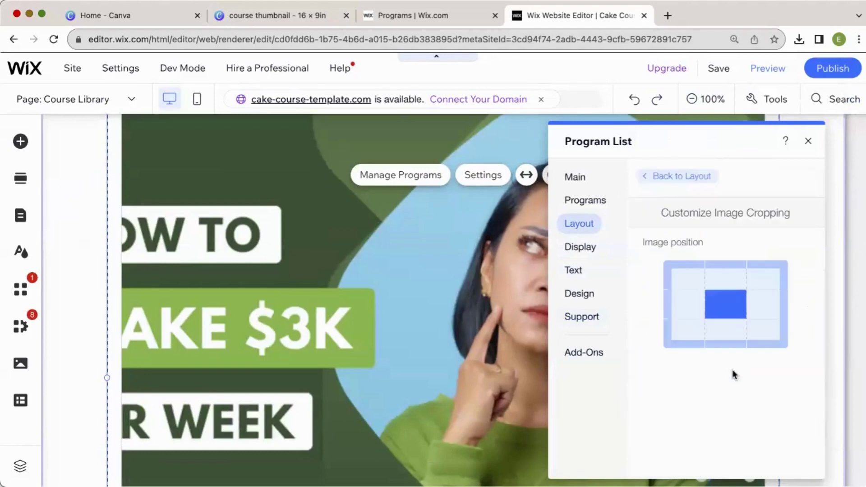
{"action": "left_click", "coordinate": [688, 304]}
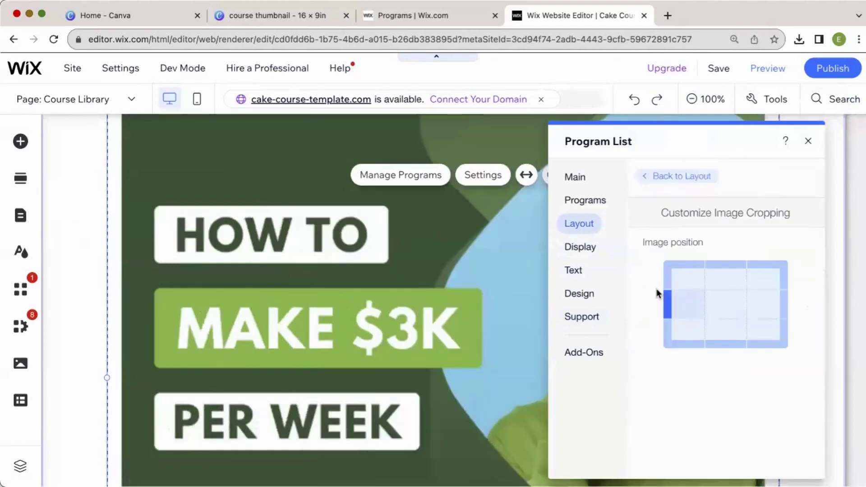
{"action": "left_click", "coordinate": [689, 175]}
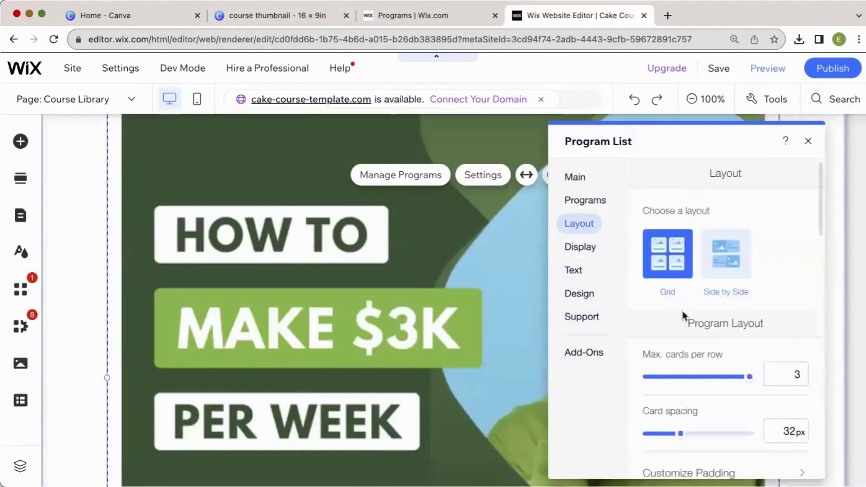
{"action": "scroll", "coordinate": [682, 310], "scroll_direction": "down", "scroll_amount": 3}
{"action": "scroll", "coordinate": [683, 310], "scroll_direction": "down", "scroll_amount": 2}
{"action": "scroll", "coordinate": [683, 310], "scroll_direction": "down", "scroll_amount": 1}
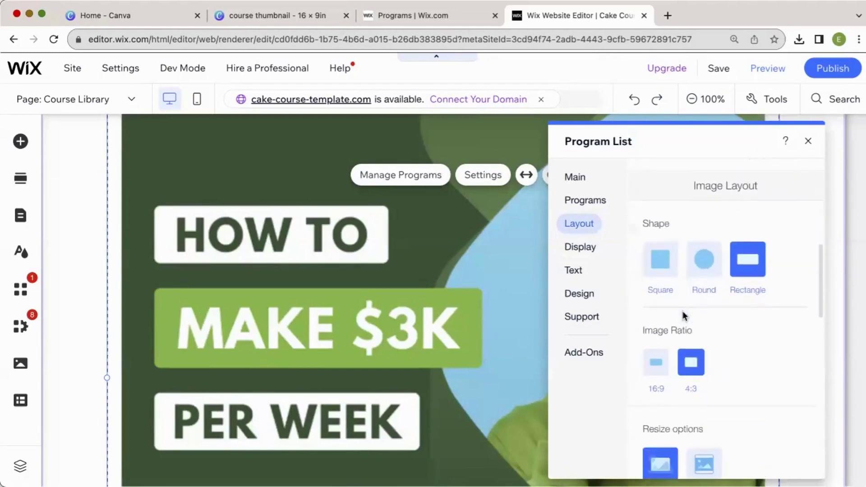
{"action": "scroll", "coordinate": [683, 310], "scroll_direction": "down", "scroll_amount": 3}
{"action": "scroll", "coordinate": [683, 310], "scroll_direction": "down", "scroll_amount": 1}
{"action": "scroll", "coordinate": [684, 312], "scroll_direction": "down", "scroll_amount": 2}
{"action": "scroll", "coordinate": [684, 311], "scroll_direction": "down", "scroll_amount": 3}
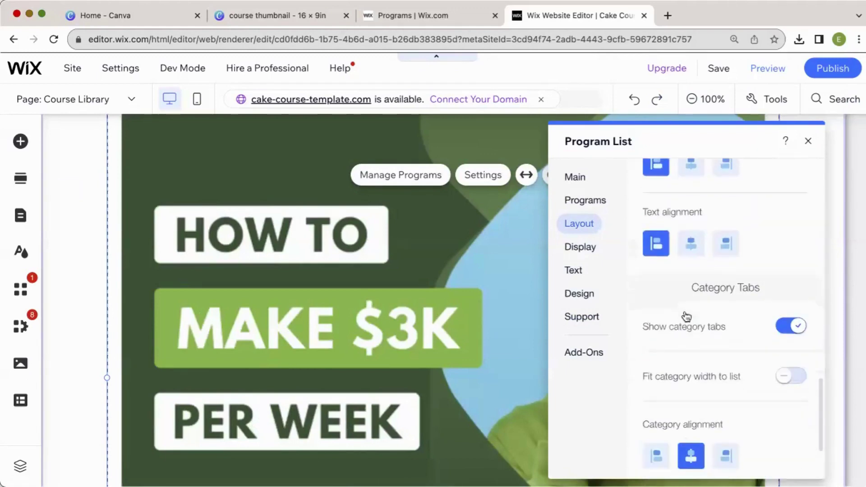
{"action": "scroll", "coordinate": [684, 311], "scroll_direction": "down", "scroll_amount": 2}
{"action": "scroll", "coordinate": [684, 311], "scroll_direction": "up", "scroll_amount": 5}
{"action": "scroll", "coordinate": [684, 310], "scroll_direction": "up", "scroll_amount": 5}
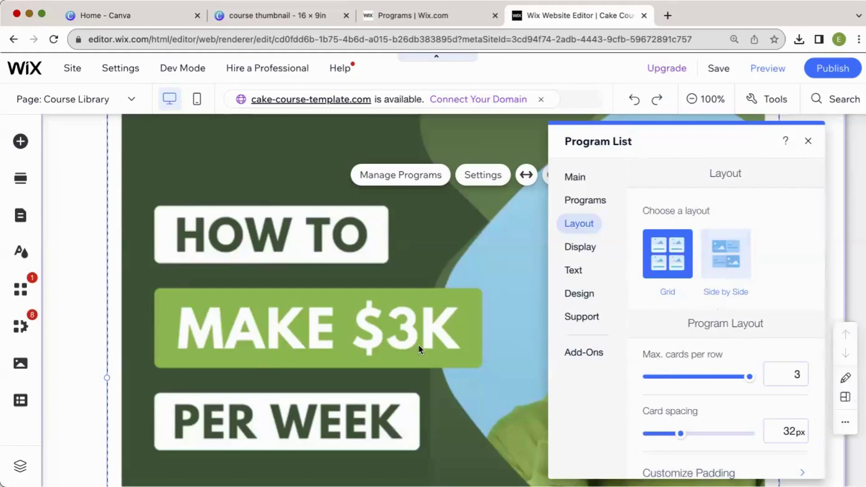
{"action": "scroll", "coordinate": [418, 347], "scroll_direction": "up", "scroll_amount": 2}
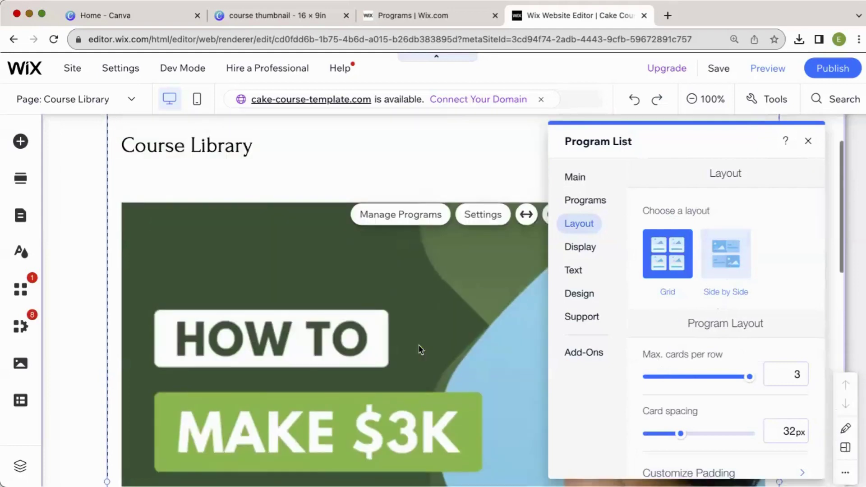
Choose the Side by Side layout with Fit resizing, then close the settings
{"action": "left_click", "coordinate": [731, 256]}
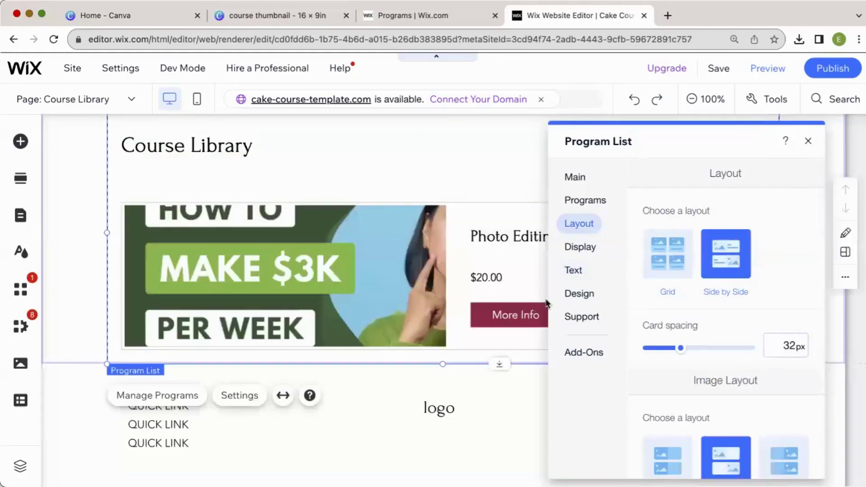
{"action": "scroll", "coordinate": [711, 335], "scroll_direction": "down", "scroll_amount": 5}
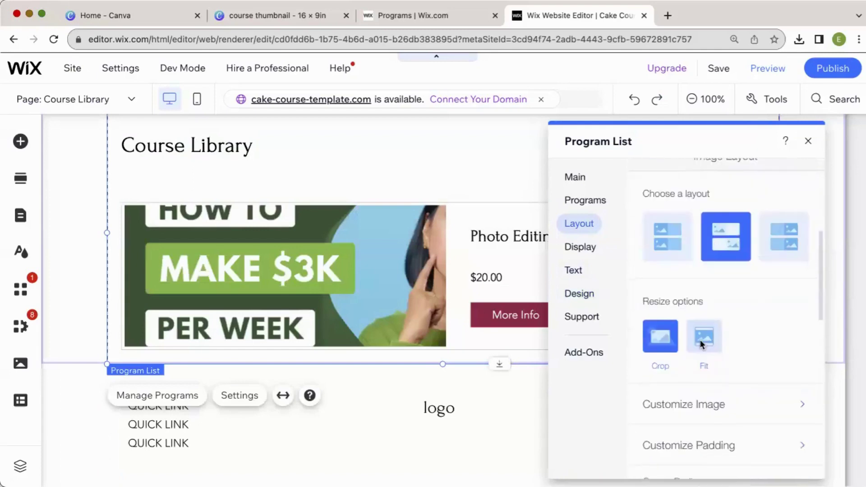
{"action": "left_click", "coordinate": [700, 339]}
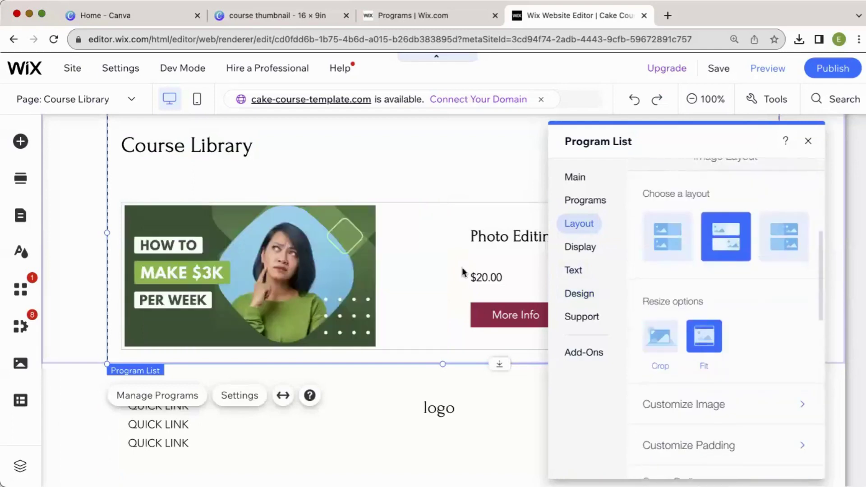
{"action": "left_click", "coordinate": [453, 273]}
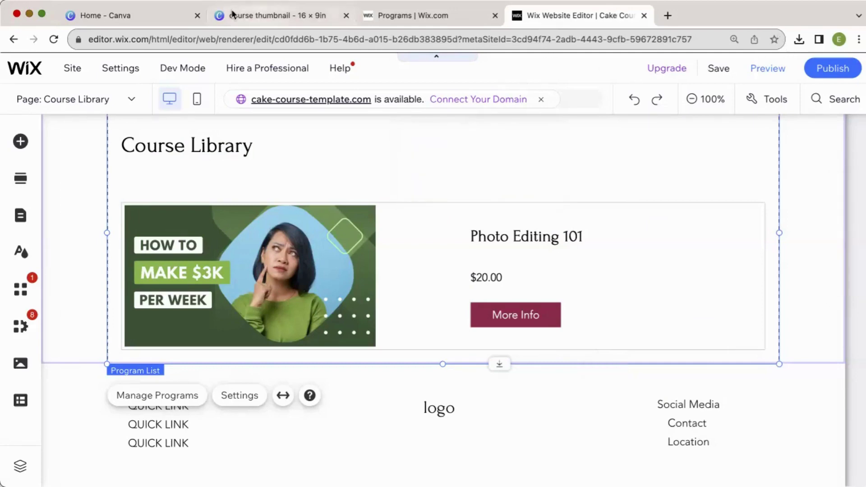
Open the Introduction section editor from Photo Editing 101's Content list
{"action": "left_click", "coordinate": [393, 17]}
{"action": "scroll", "coordinate": [313, 269], "scroll_direction": "down", "scroll_amount": 3}
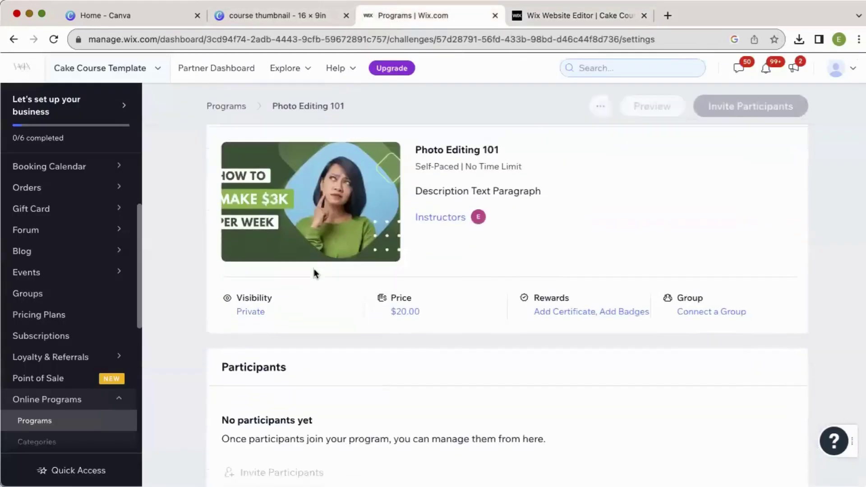
{"action": "scroll", "coordinate": [314, 268], "scroll_direction": "down", "scroll_amount": 2}
{"action": "scroll", "coordinate": [314, 269], "scroll_direction": "down", "scroll_amount": 3}
{"action": "scroll", "coordinate": [313, 269], "scroll_direction": "down", "scroll_amount": 4}
{"action": "scroll", "coordinate": [313, 269], "scroll_direction": "down", "scroll_amount": 1}
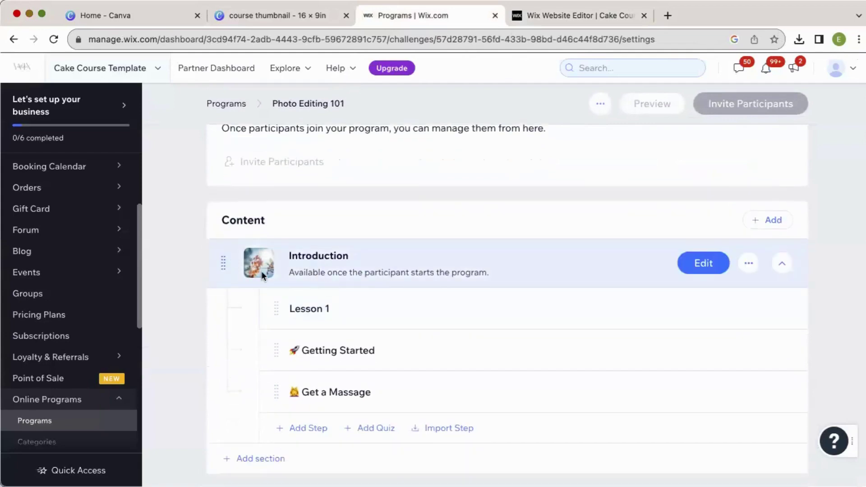
{"action": "left_click", "coordinate": [704, 263]}
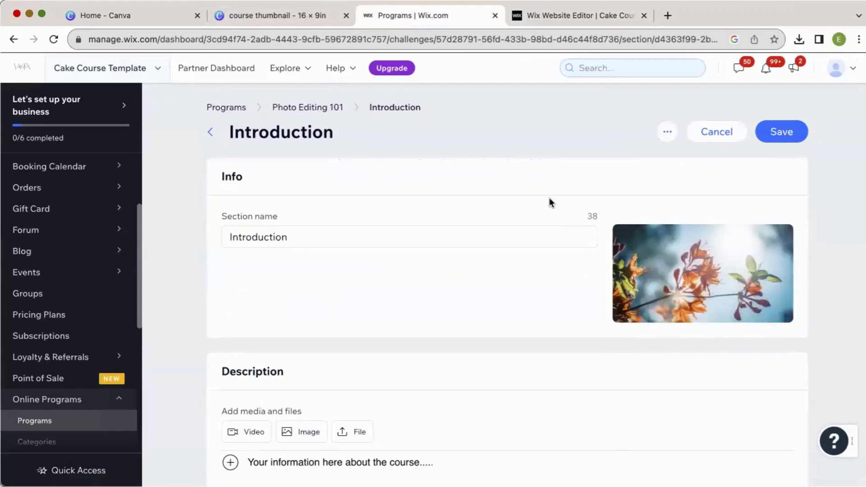
{"action": "left_click", "coordinate": [210, 133]}
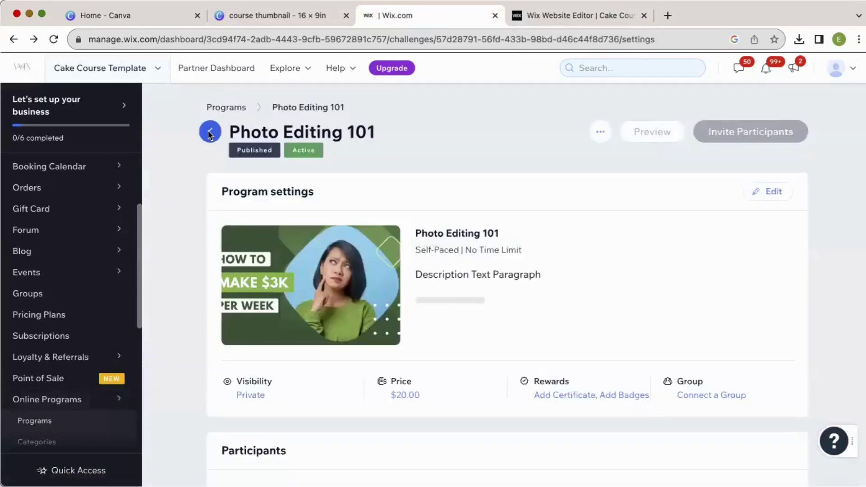
{"action": "scroll", "coordinate": [273, 302], "scroll_direction": "down", "scroll_amount": 3}
{"action": "scroll", "coordinate": [272, 303], "scroll_direction": "down", "scroll_amount": 3}
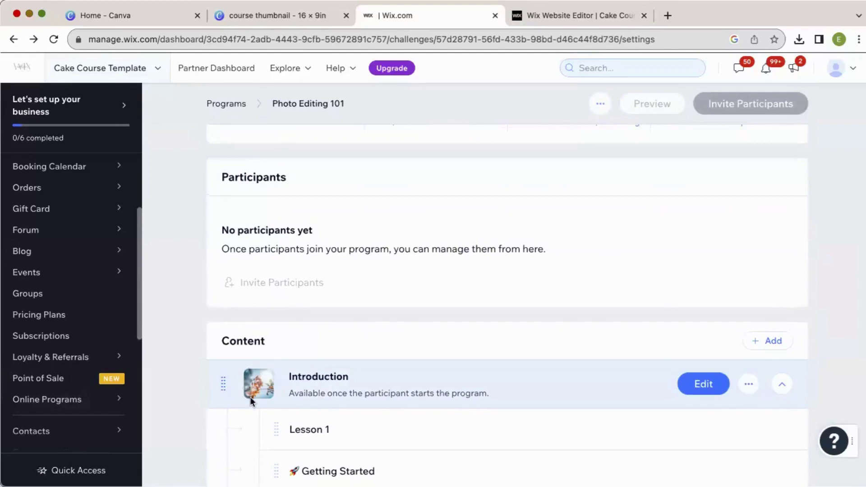
{"action": "mouse_move", "coordinate": [259, 383]}
{"action": "scroll", "coordinate": [261, 401], "scroll_direction": "down", "scroll_amount": 2}
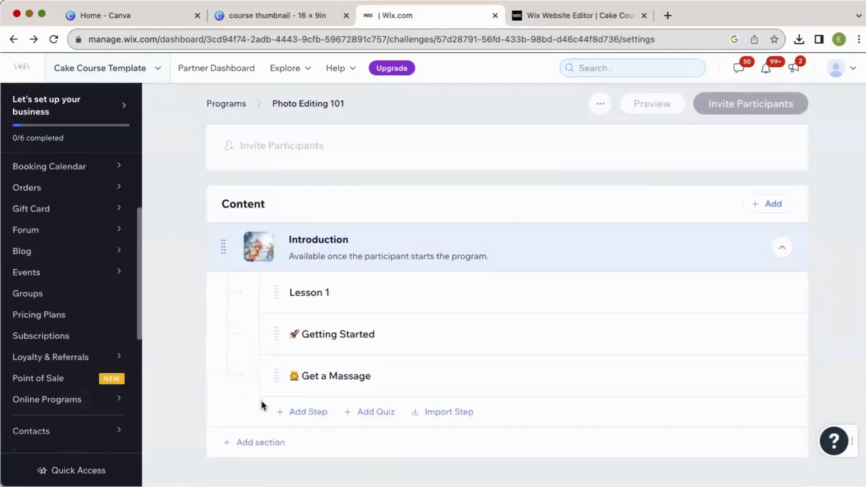
{"action": "scroll", "coordinate": [261, 401], "scroll_direction": "up", "scroll_amount": 2}
{"action": "scroll", "coordinate": [261, 400], "scroll_direction": "down", "scroll_amount": 2}
{"action": "scroll", "coordinate": [274, 389], "scroll_direction": "up", "scroll_amount": 3}
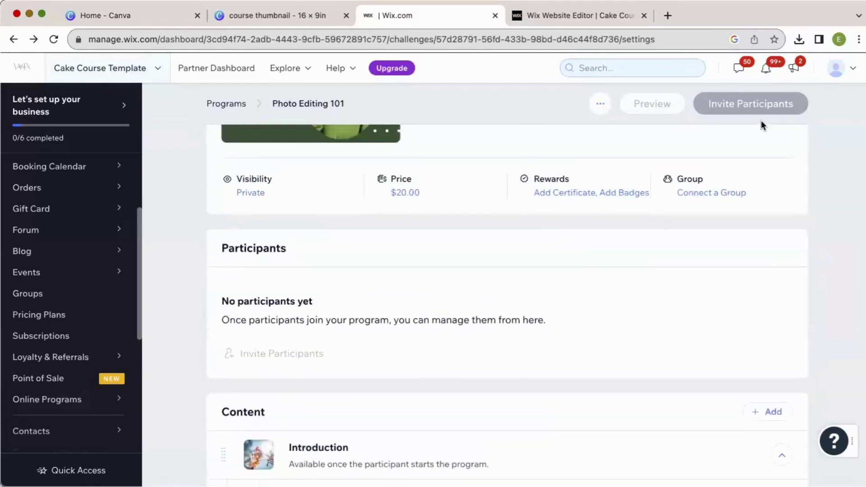
{"action": "scroll", "coordinate": [761, 122], "scroll_direction": "up", "scroll_amount": 3}
{"action": "scroll", "coordinate": [762, 122], "scroll_direction": "up", "scroll_amount": 1}
{"action": "scroll", "coordinate": [762, 122], "scroll_direction": "down", "scroll_amount": 7}
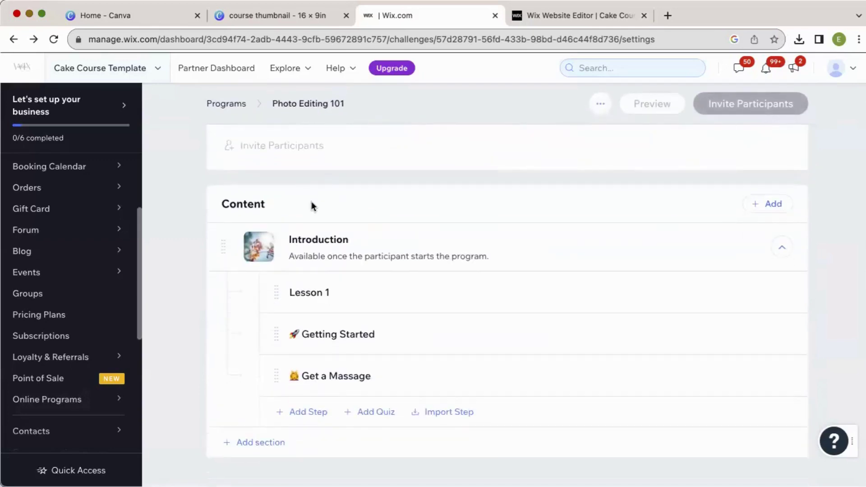
{"action": "left_click", "coordinate": [704, 248]}
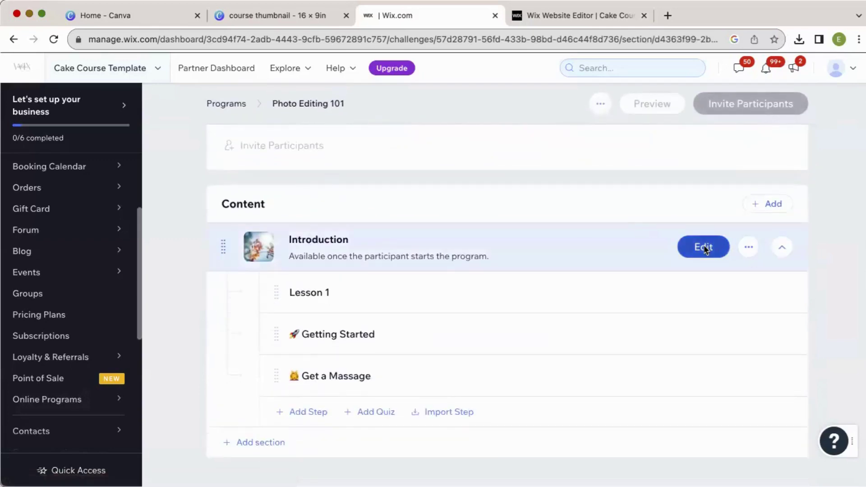
{"action": "scroll", "coordinate": [532, 294], "scroll_direction": "down", "scroll_amount": 3}
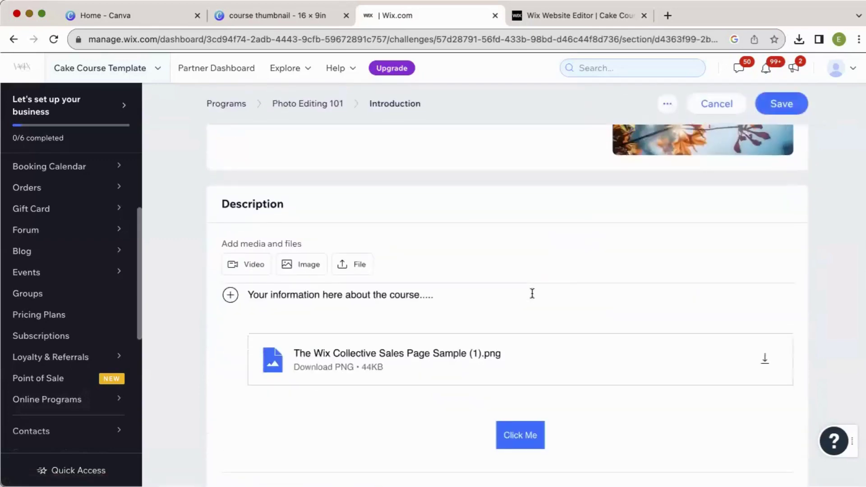
{"action": "scroll", "coordinate": [662, 259], "scroll_direction": "up", "scroll_amount": 2}
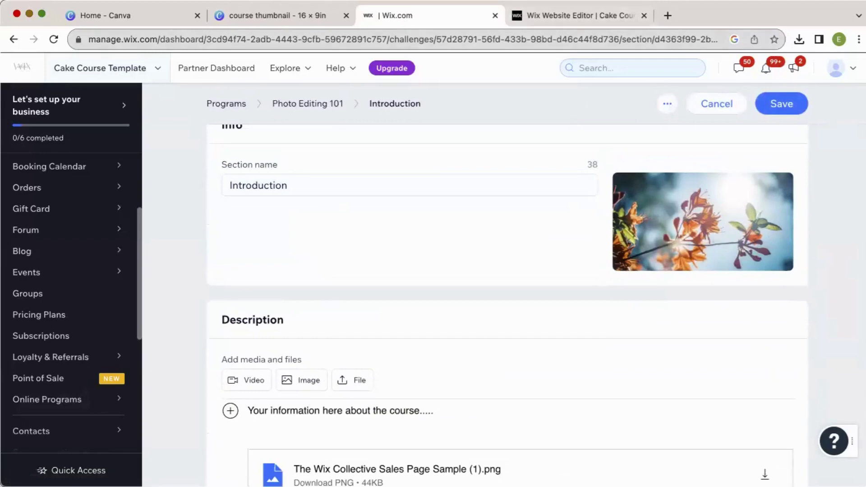
Duplicate the course thumbnail page and remove the woman's photo and its frame
{"action": "left_click", "coordinate": [269, 13]}
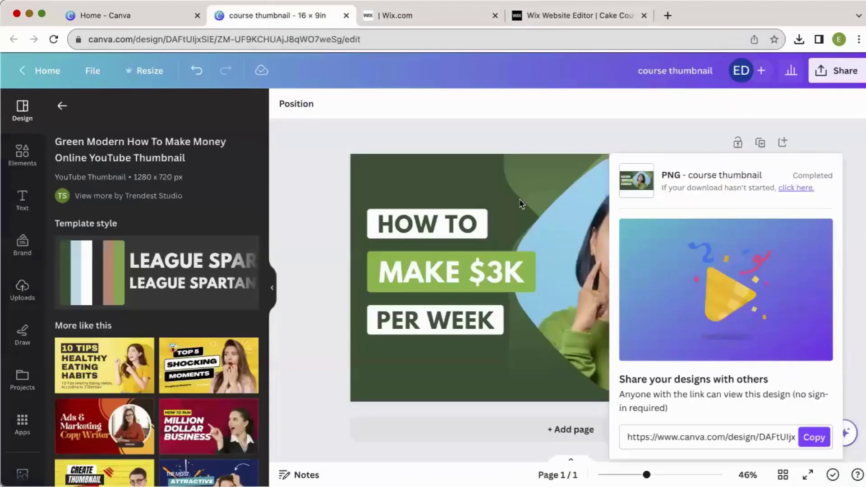
{"action": "left_click", "coordinate": [683, 143]}
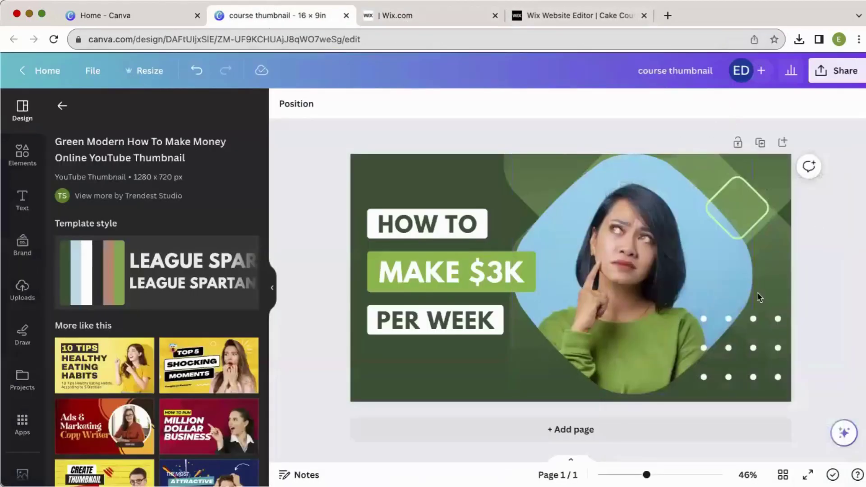
{"action": "left_click", "coordinate": [761, 142]}
{"action": "left_click", "coordinate": [604, 210]}
{"action": "key", "text": "Delete"}
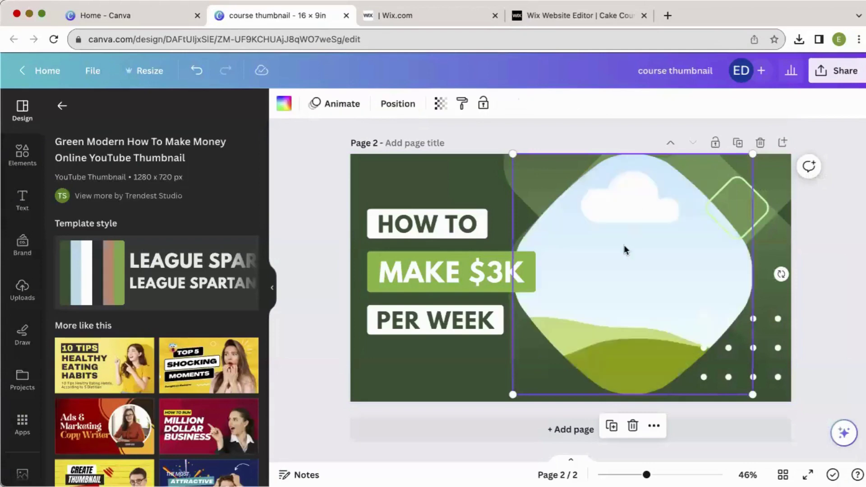
{"action": "key", "text": "Delete"}
Replace the MAKE $3K wording with INTRODUCTION, widening its box to fit one line
{"action": "double_click", "coordinate": [426, 226]}
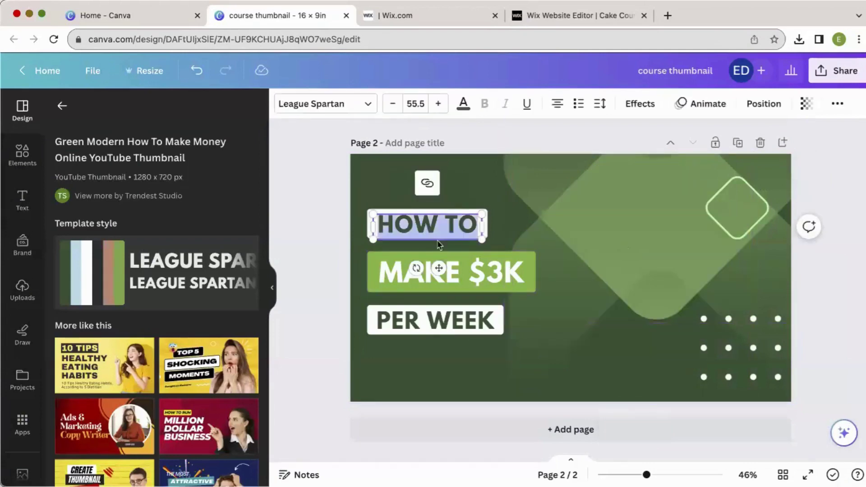
{"action": "double_click", "coordinate": [433, 270]}
{"action": "key", "text": "BackSpace"}
{"action": "type", "text": "INTR"}
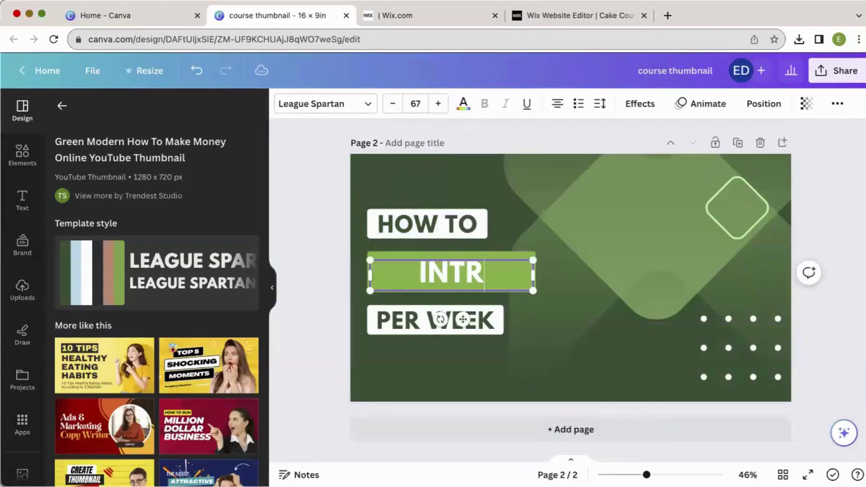
{"action": "type", "text": "ODUCTION"}
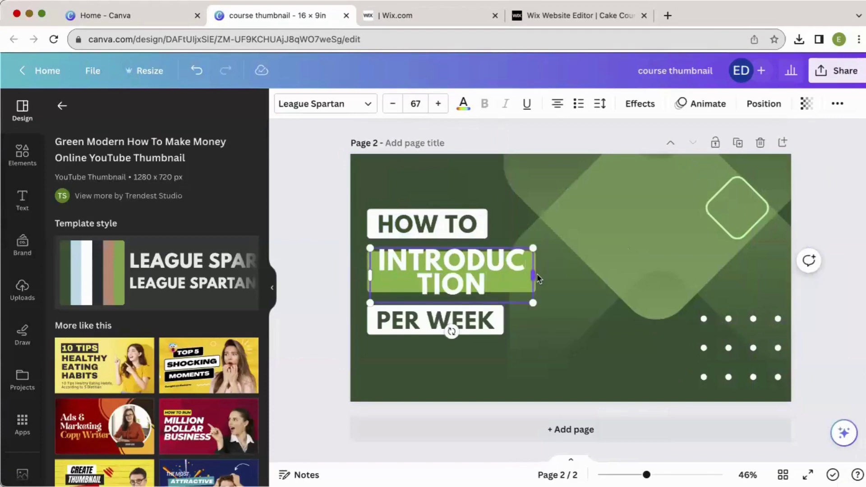
{"action": "left_click_drag", "start_coordinate": [534, 278], "coordinate": [677, 277]}
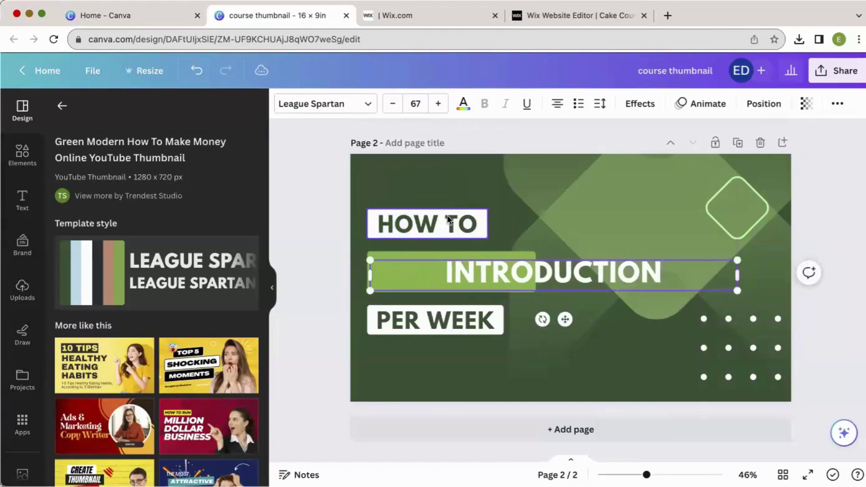
Delete the HOW TO text, its white and green backing boxes, and the PER WEEK box
{"action": "left_click", "coordinate": [448, 226]}
{"action": "key", "text": "Delete"}
{"action": "left_click", "coordinate": [447, 226]}
{"action": "key", "text": "Delete"}
{"action": "left_click", "coordinate": [387, 267]}
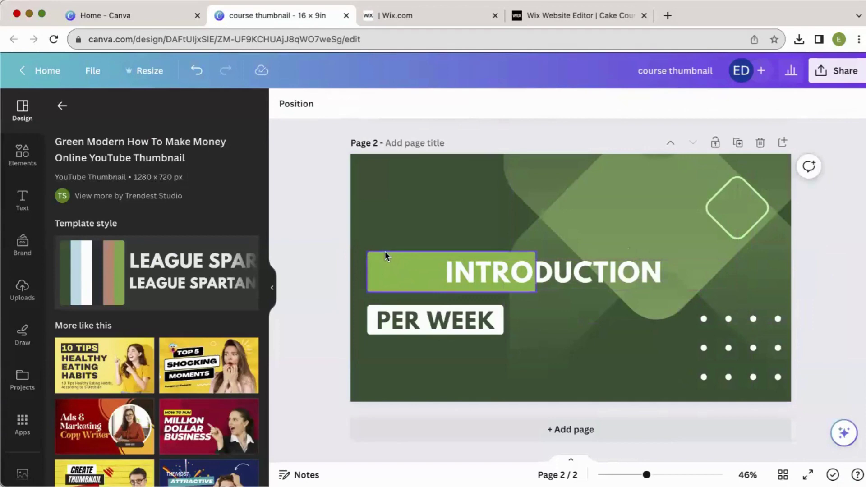
{"action": "key", "text": "Delete"}
{"action": "left_click", "coordinate": [392, 308]}
{"action": "key", "text": "Delete"}
{"action": "key", "text": "Delete"}
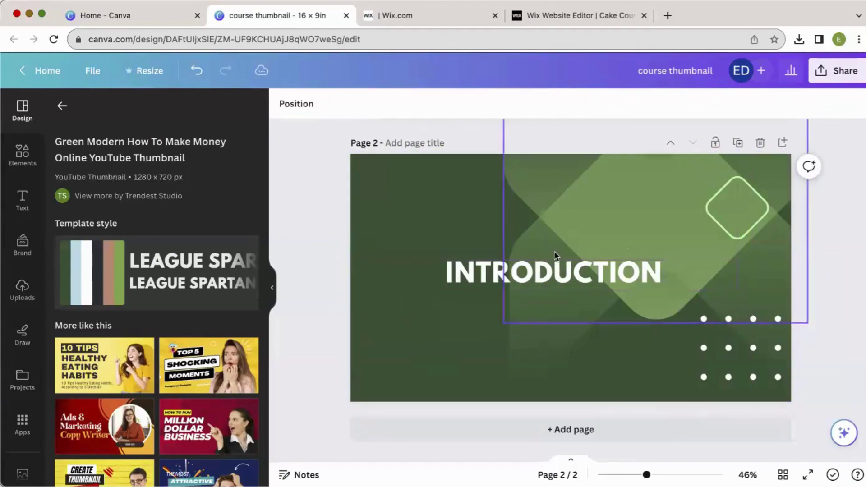
Move the INTRODUCTION text to the centre of the green background
{"action": "left_click", "coordinate": [553, 277]}
{"action": "left_click", "coordinate": [519, 275]}
{"action": "left_click_drag", "start_coordinate": [518, 275], "coordinate": [536, 273]}
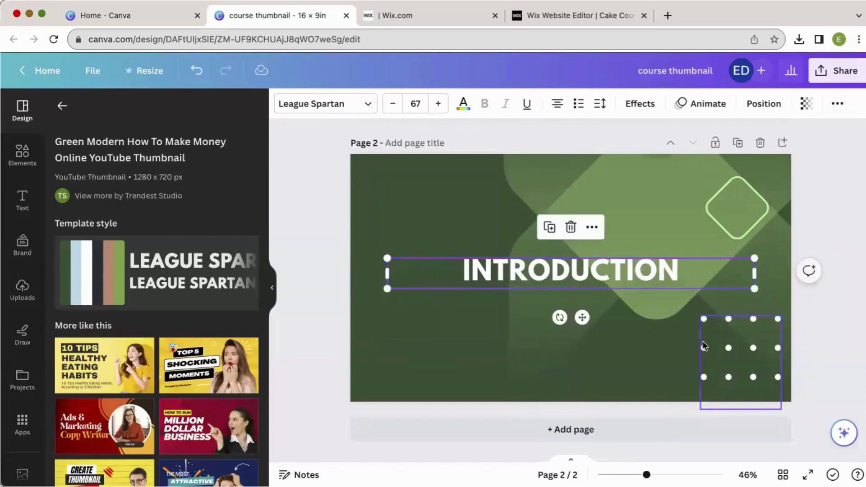
Place diamond and dot-grid copies in the bottom-left and top-left corners
{"action": "left_click", "coordinate": [741, 352]}
{"action": "left_click", "coordinate": [752, 230]}
{"action": "left_click_drag", "start_coordinate": [749, 226], "coordinate": [389, 357]}
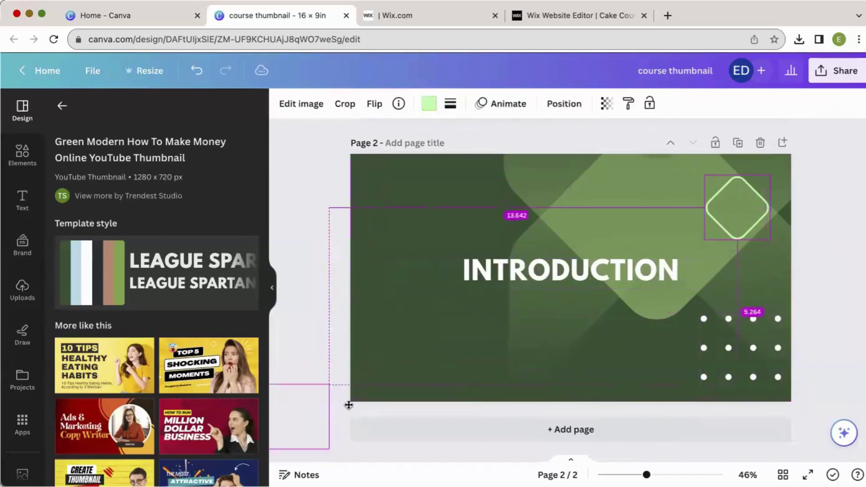
{"action": "left_click", "coordinate": [741, 359]}
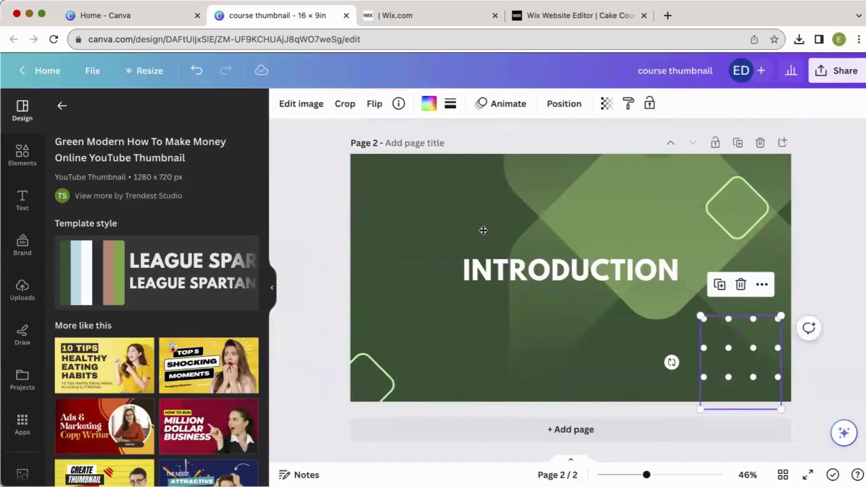
{"action": "left_click_drag", "start_coordinate": [484, 230], "coordinate": [363, 187]}
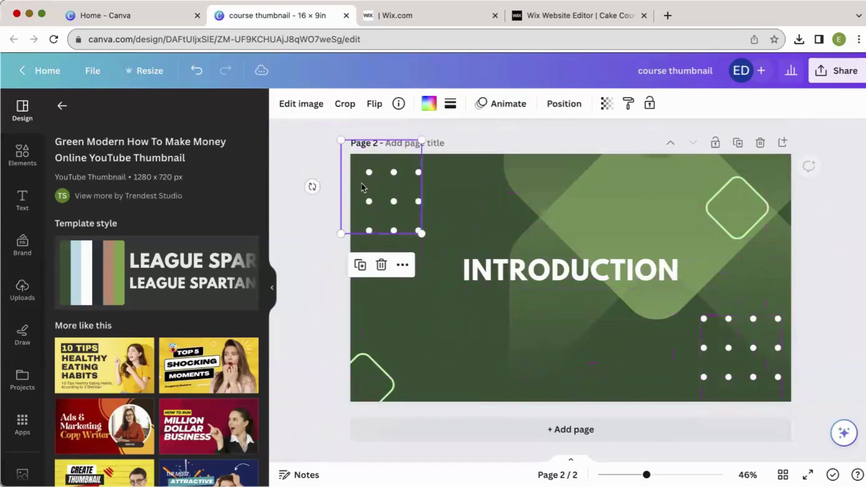
{"action": "left_click", "coordinate": [325, 194]}
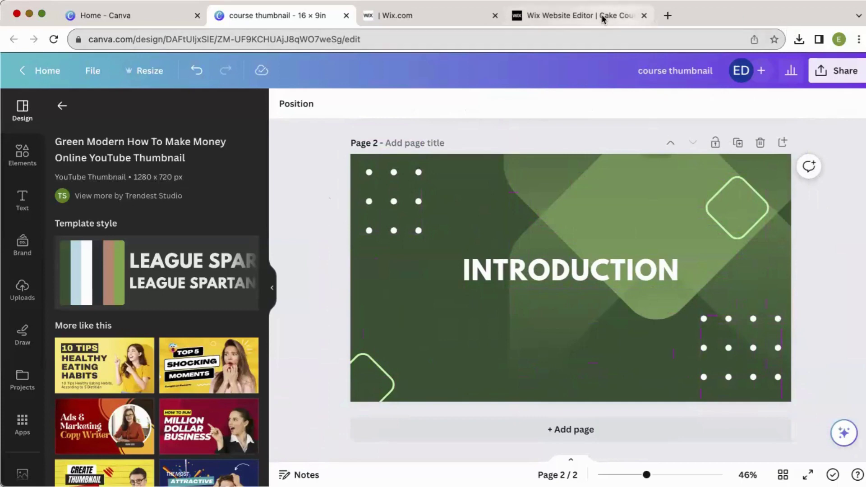
{"action": "left_click", "coordinate": [602, 14]}
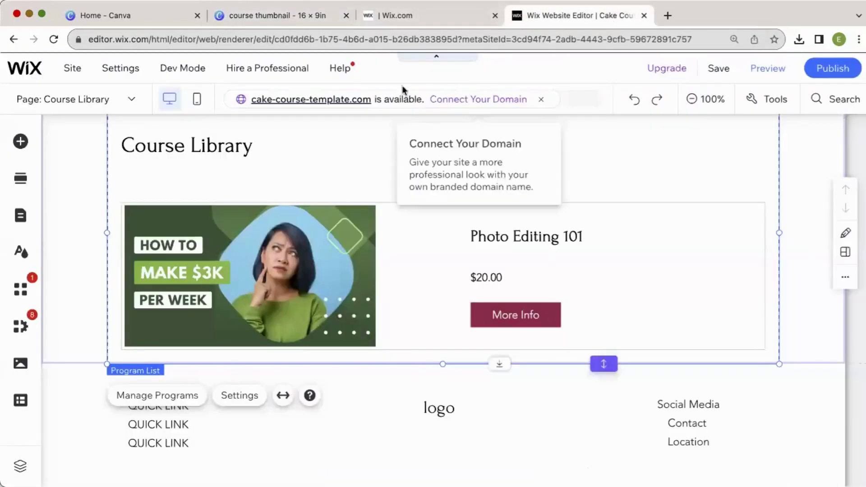
{"action": "left_click", "coordinate": [307, 15]}
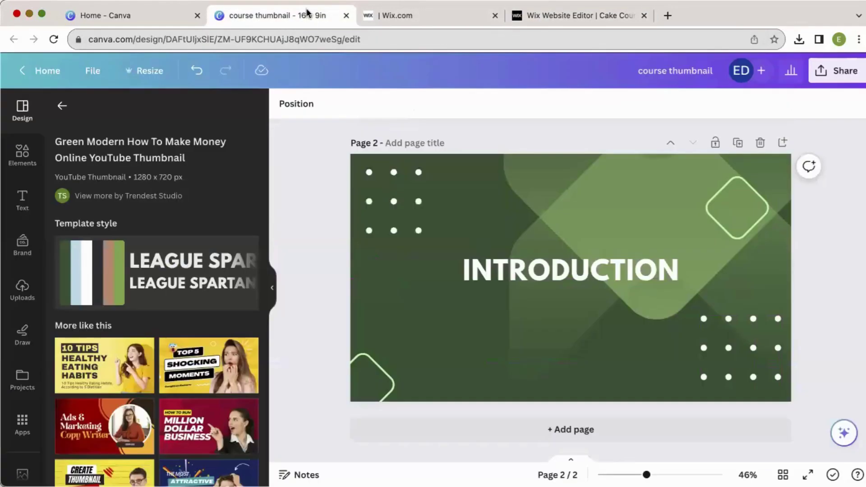
{"action": "left_click", "coordinate": [361, 228]}
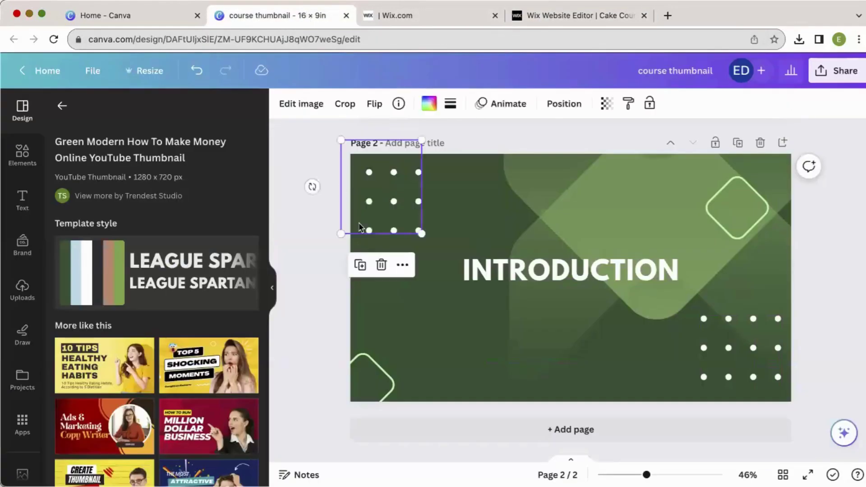
{"action": "left_click", "coordinate": [446, 15]}
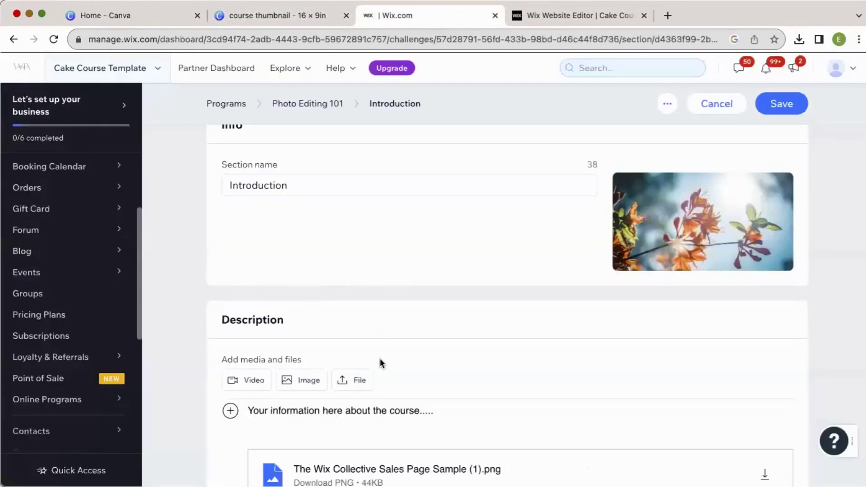
{"action": "scroll", "coordinate": [380, 359], "scroll_direction": "down", "scroll_amount": 3}
{"action": "scroll", "coordinate": [380, 360], "scroll_direction": "up", "scroll_amount": 2}
{"action": "scroll", "coordinate": [380, 359], "scroll_direction": "up", "scroll_amount": 2}
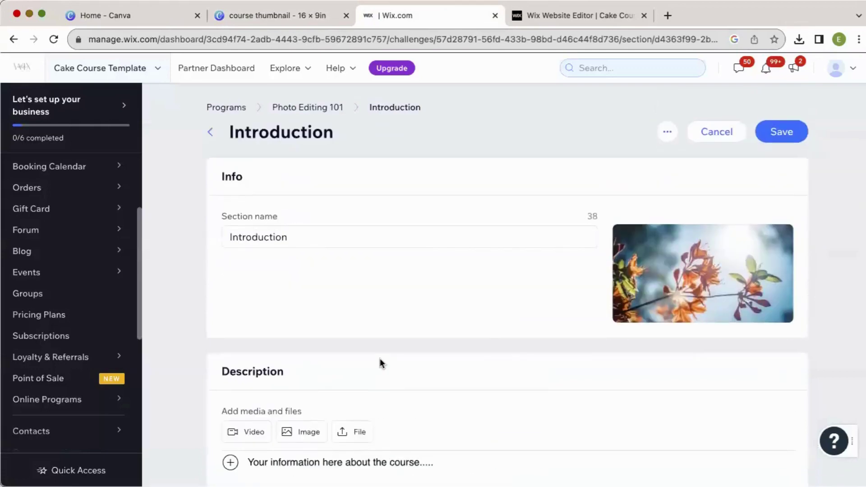
{"action": "scroll", "coordinate": [380, 359], "scroll_direction": "down", "scroll_amount": 2}
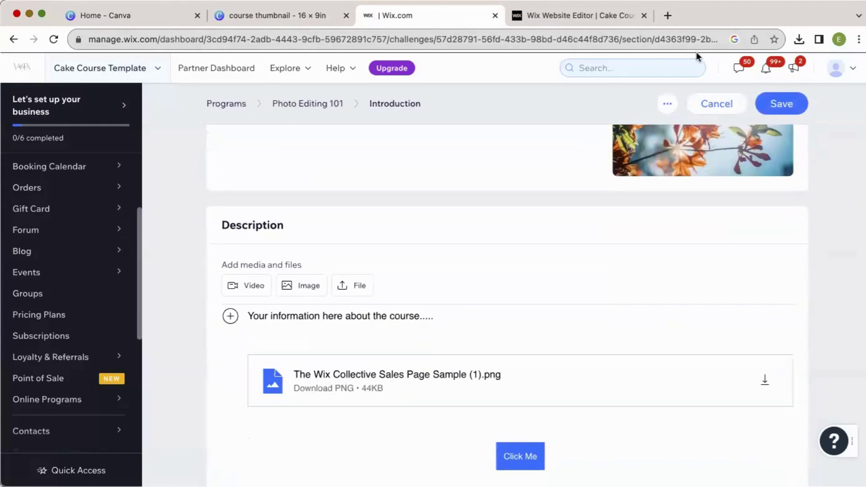
{"action": "scroll", "coordinate": [370, 257], "scroll_direction": "down", "scroll_amount": 2}
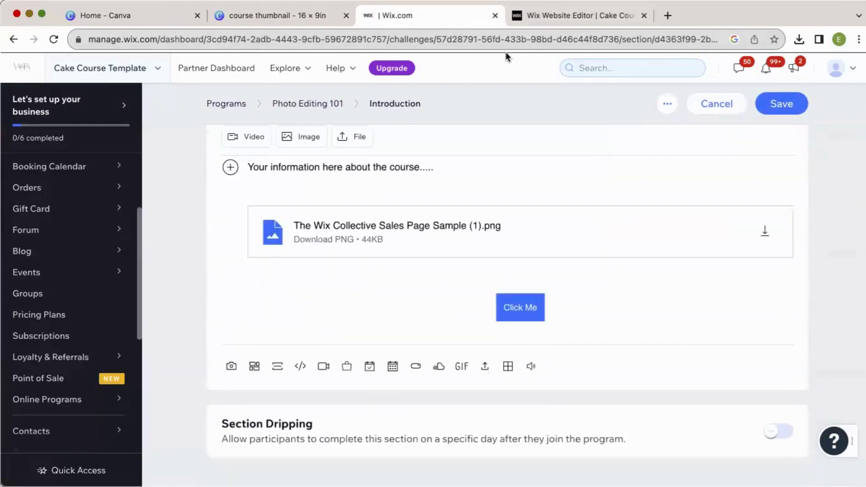